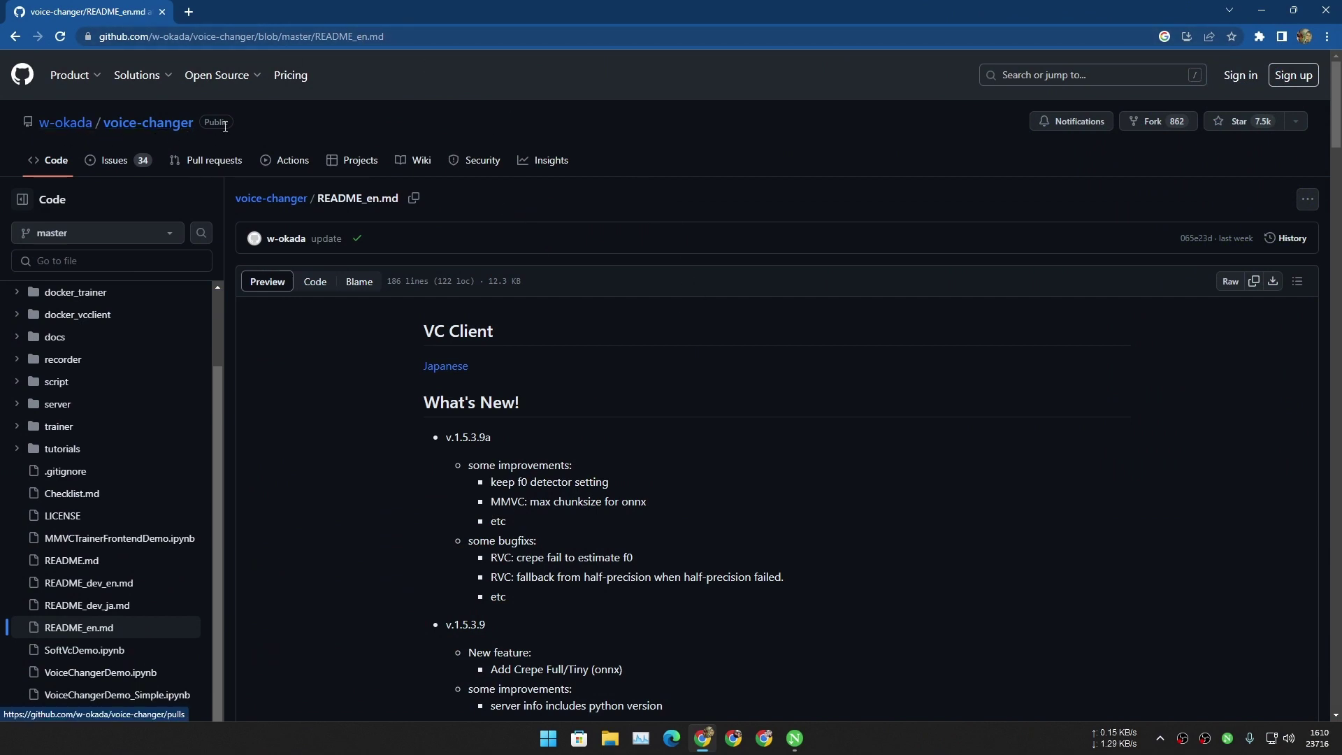
Examine the README's download table, comparing the listed versions, the operating systems and the frameworks of the v.1.5.3.9a builds.
{"action": "scroll", "coordinate": [816, 316], "scroll_direction": "down", "scroll_amount": 15}
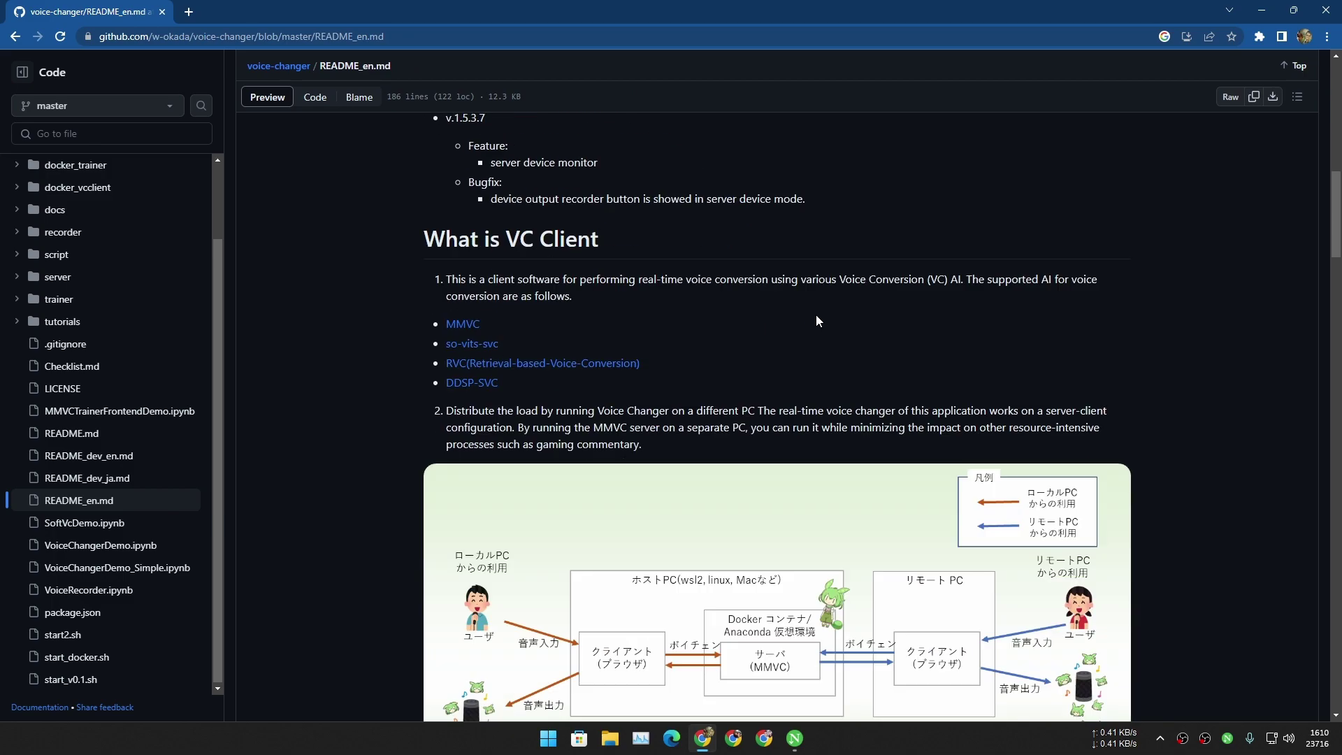
{"action": "scroll", "coordinate": [816, 316], "scroll_direction": "down", "scroll_amount": 12}
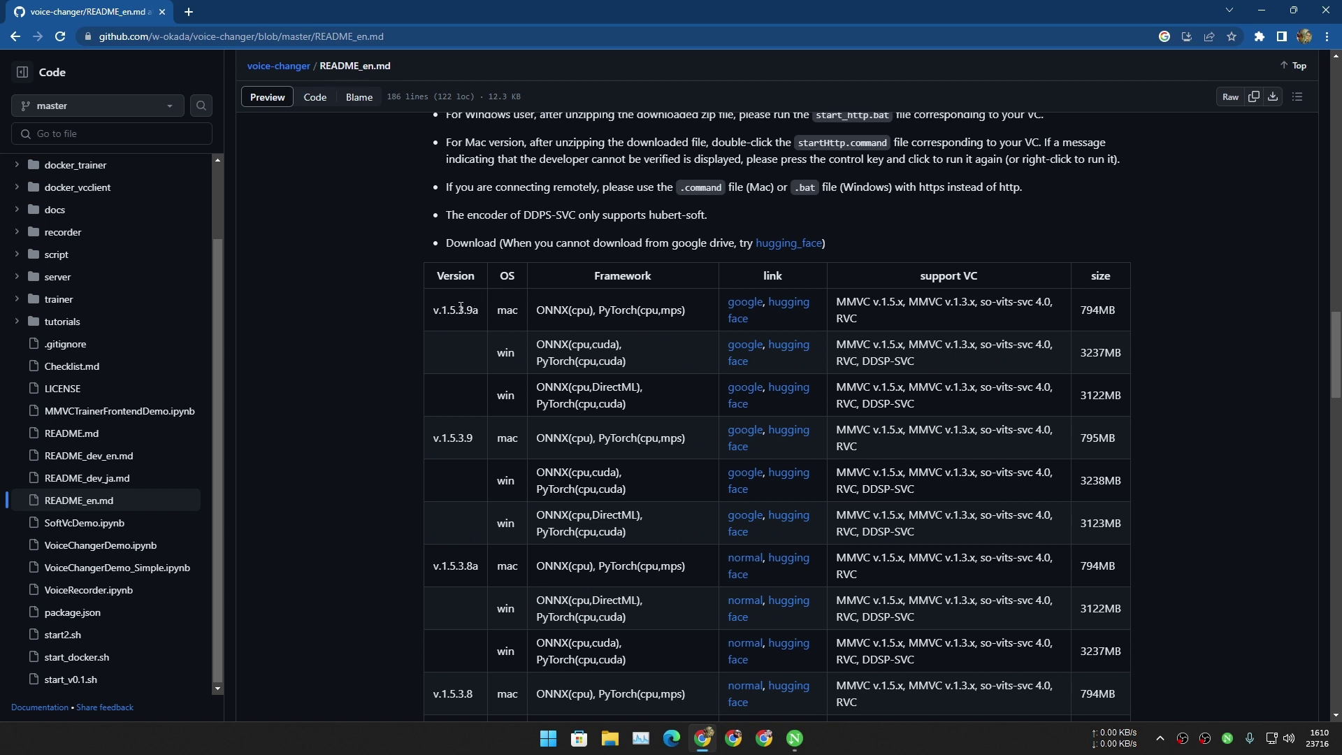
{"action": "left_click_drag", "start_coordinate": [460, 309], "coordinate": [471, 310]}
{"action": "scroll", "coordinate": [493, 417], "scroll_direction": "down", "scroll_amount": 4}
{"action": "left_click_drag", "start_coordinate": [478, 287], "coordinate": [457, 291]}
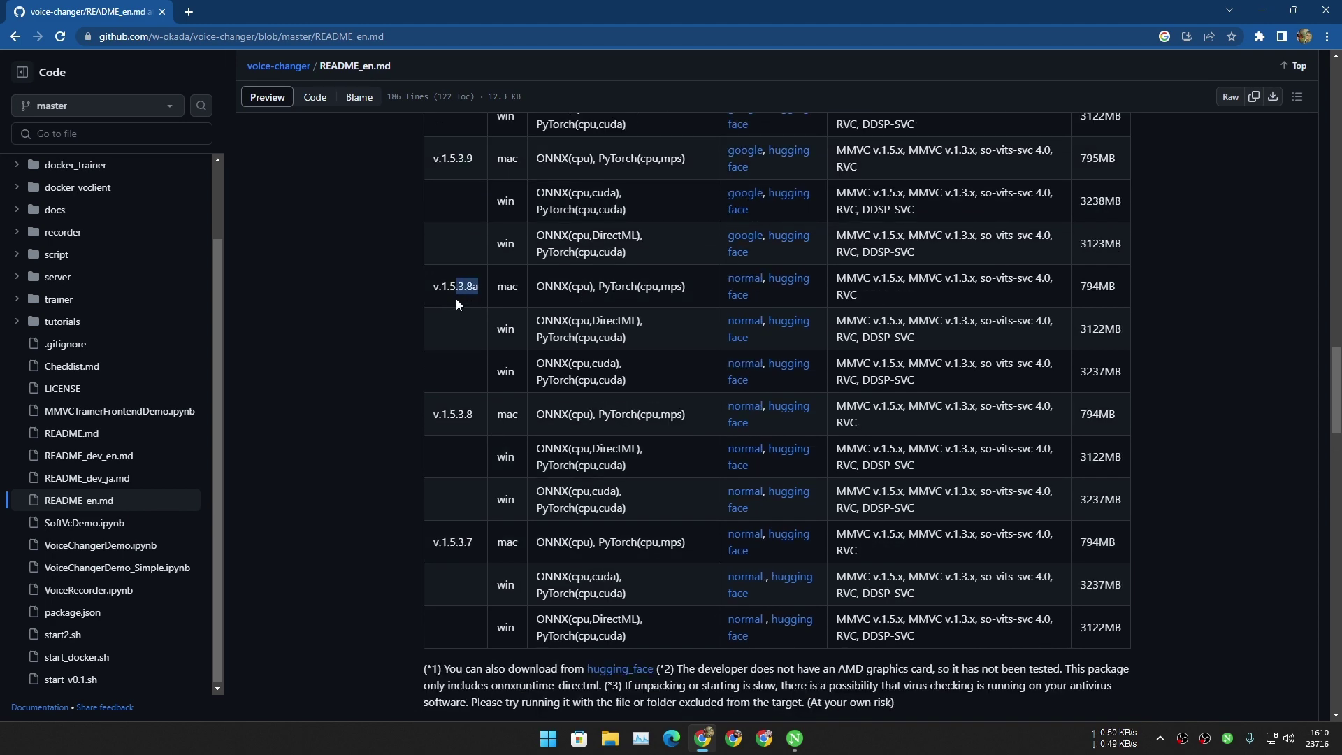
{"action": "scroll", "coordinate": [473, 304], "scroll_direction": "up", "scroll_amount": 5}
{"action": "left_click", "coordinate": [473, 378]}
{"action": "scroll", "coordinate": [483, 377], "scroll_direction": "down", "scroll_amount": 2}
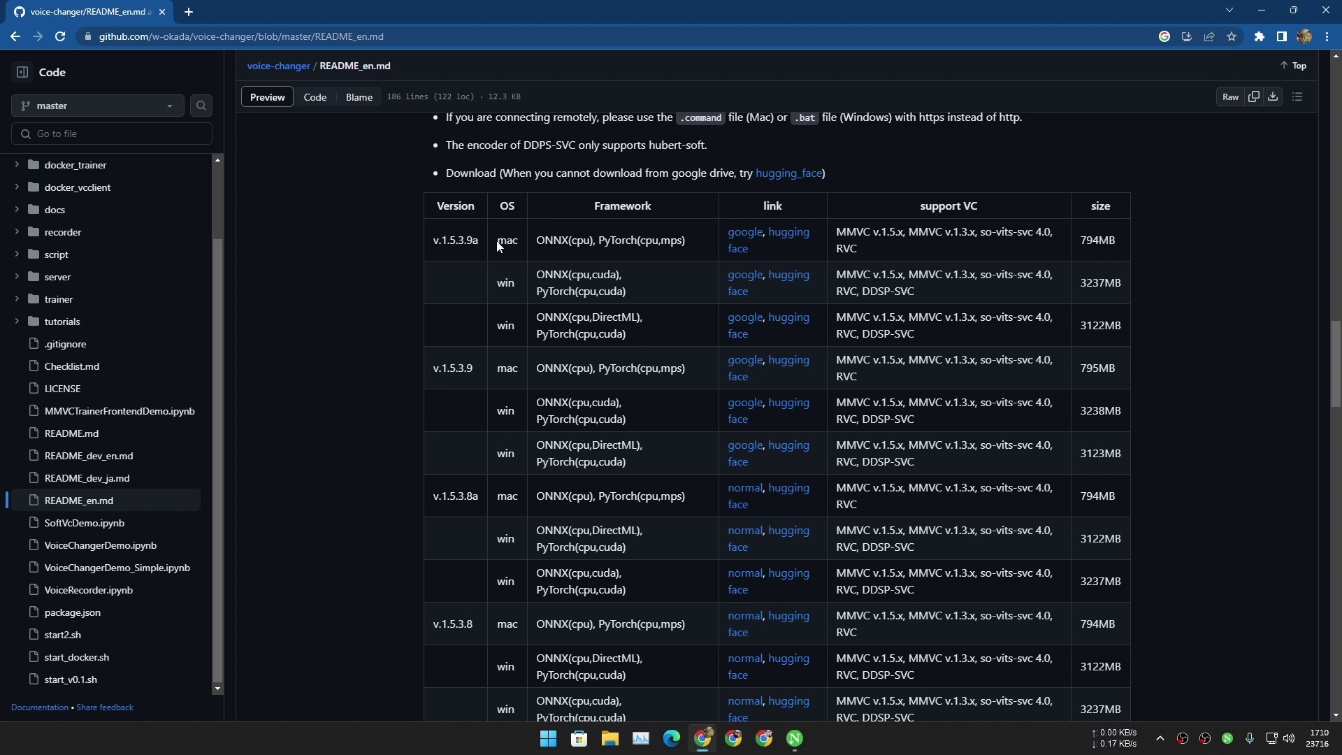
{"action": "left_click_drag", "start_coordinate": [518, 296], "coordinate": [509, 283]}
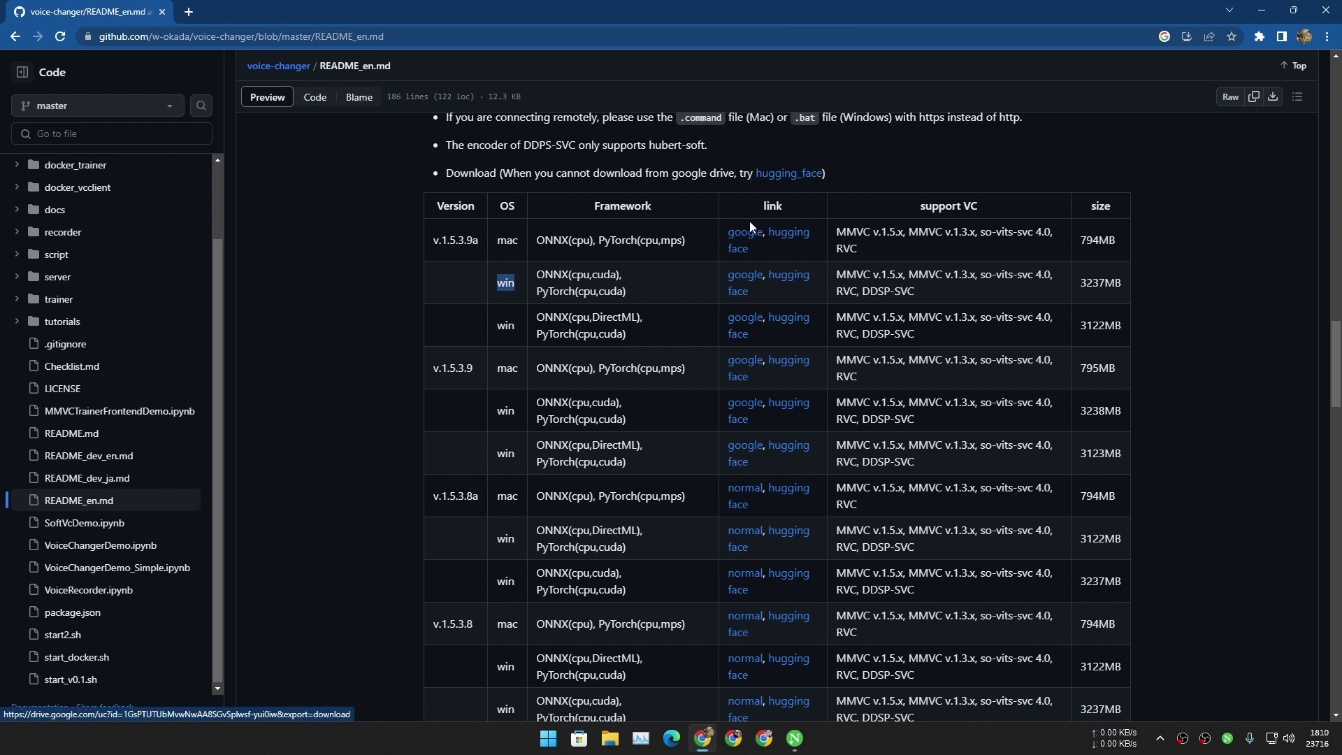
{"action": "left_click", "coordinate": [594, 286]}
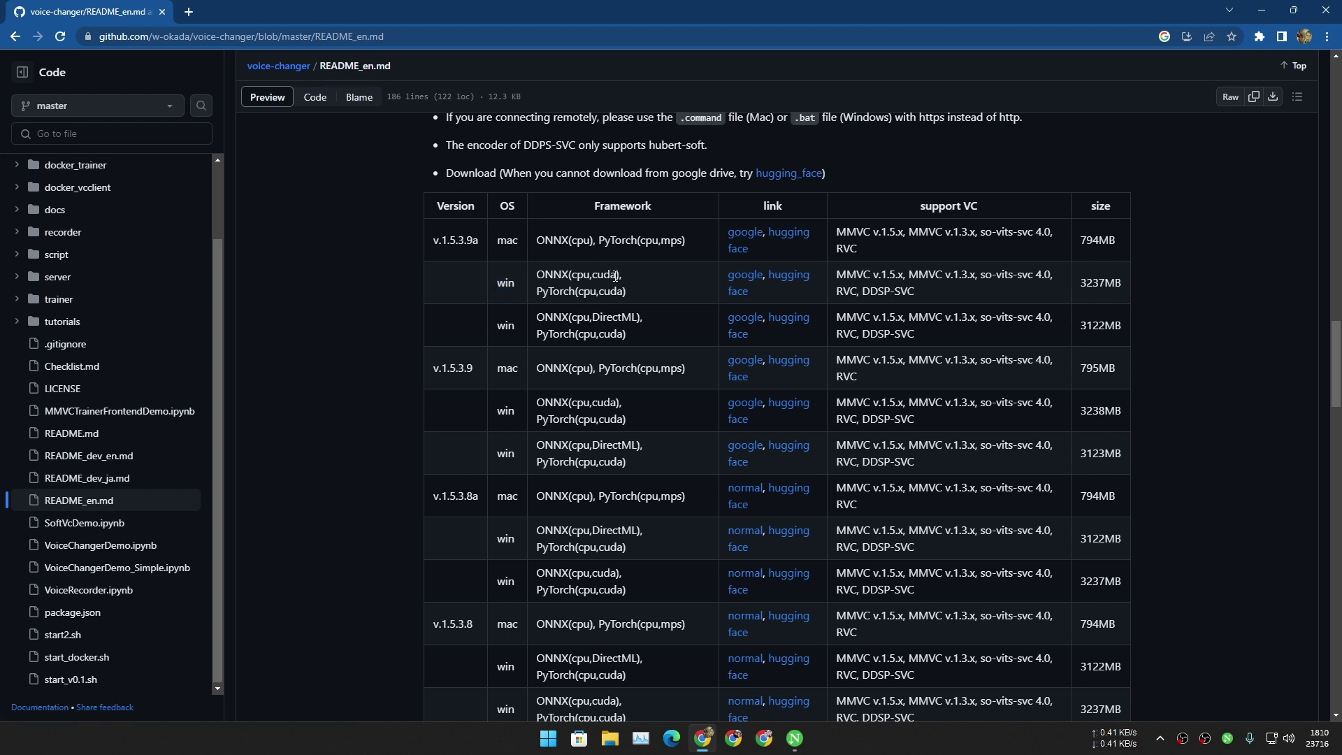
Try to download the v.1.5.3.9a Windows ONNX(cpu,cuda) build from its Google link, opened separately, and close that page.
{"action": "right_click", "coordinate": [739, 277]}
{"action": "left_click", "coordinate": [769, 288]}
{"action": "left_click", "coordinate": [273, 7]}
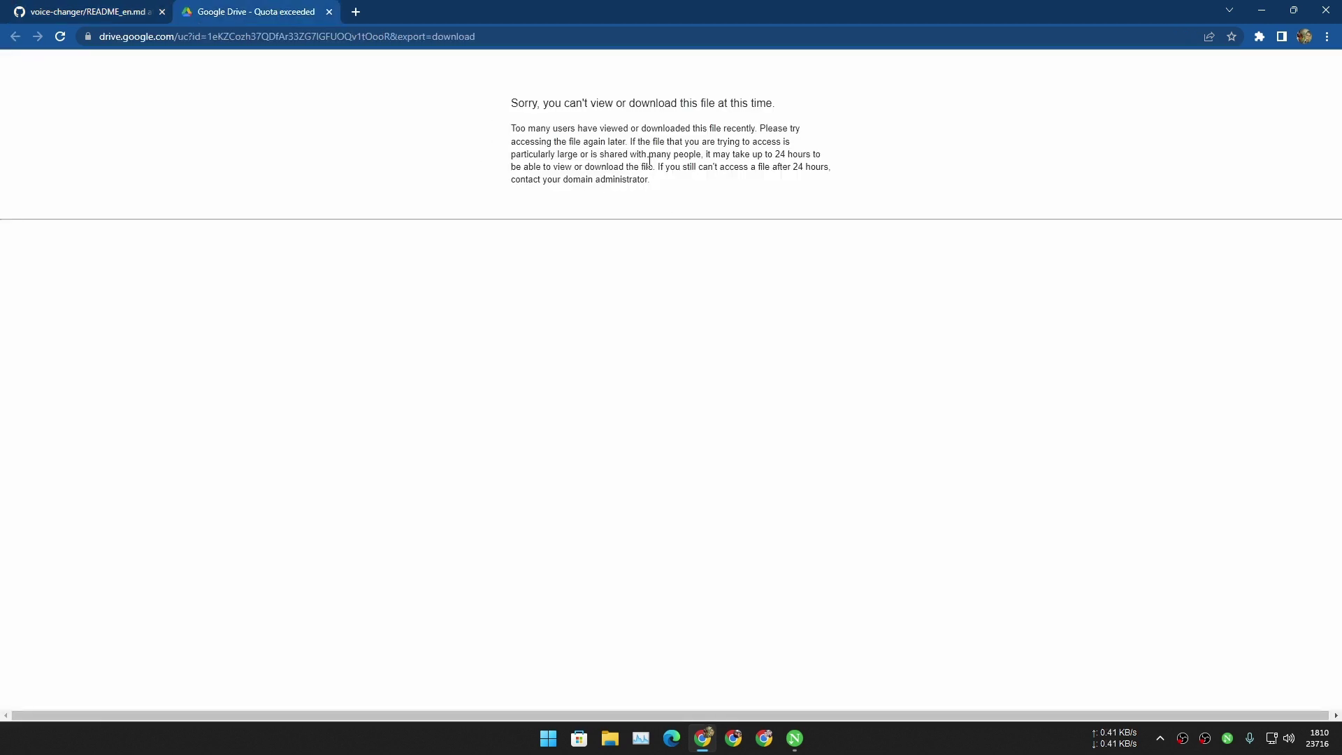
{"action": "left_click", "coordinate": [330, 12]}
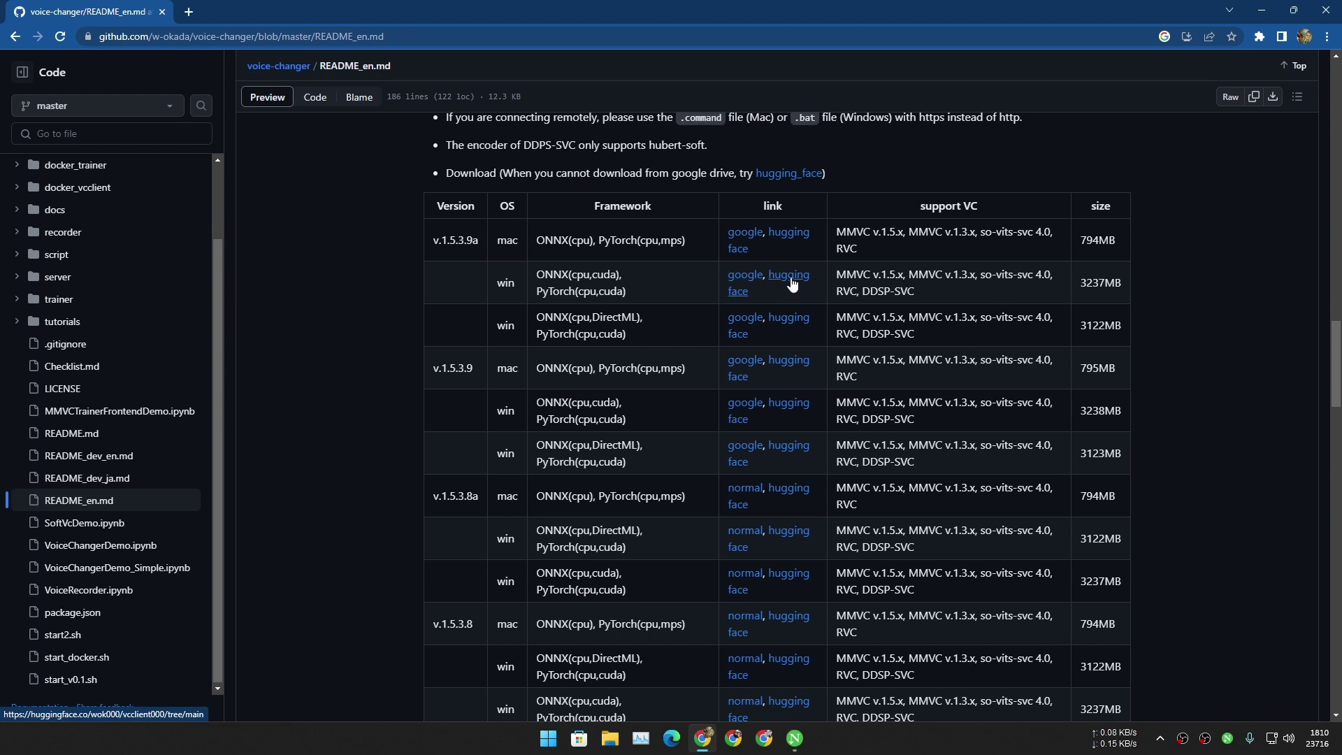
Open the Hugging Face link of the v.1.5.3.9a Windows ONNX(cpu,cuda) build and compare its file list with the README's version table.
{"action": "left_click", "coordinate": [790, 281]}
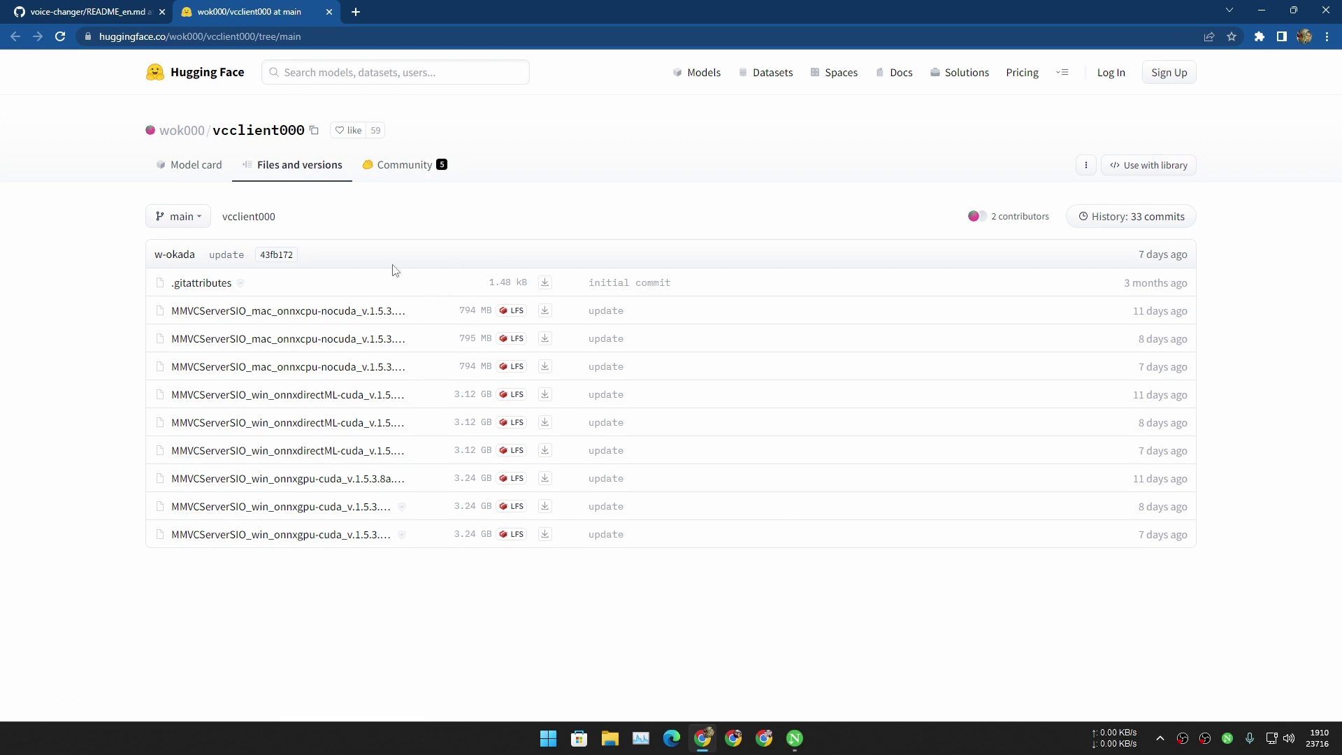
{"action": "key", "text": "ctrl+Page_Up"}
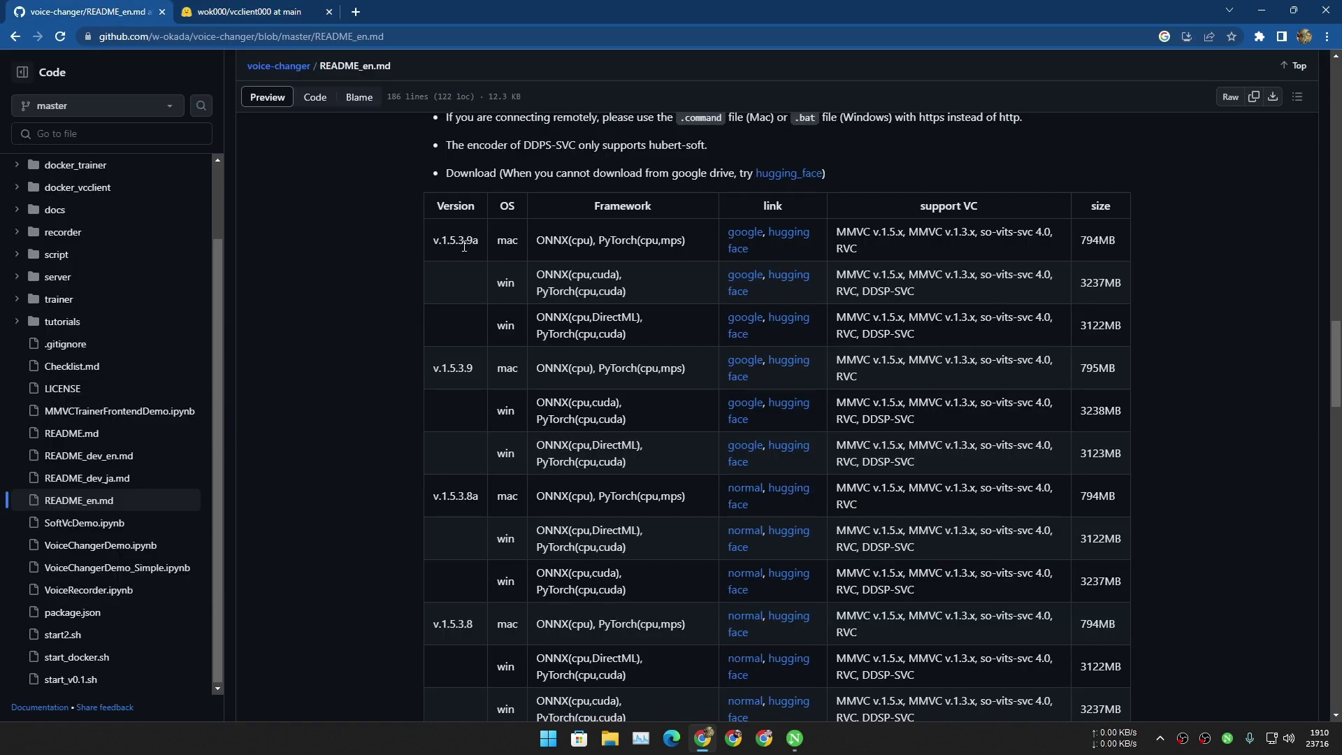
{"action": "scroll", "coordinate": [489, 419], "scroll_direction": "down", "scroll_amount": 5}
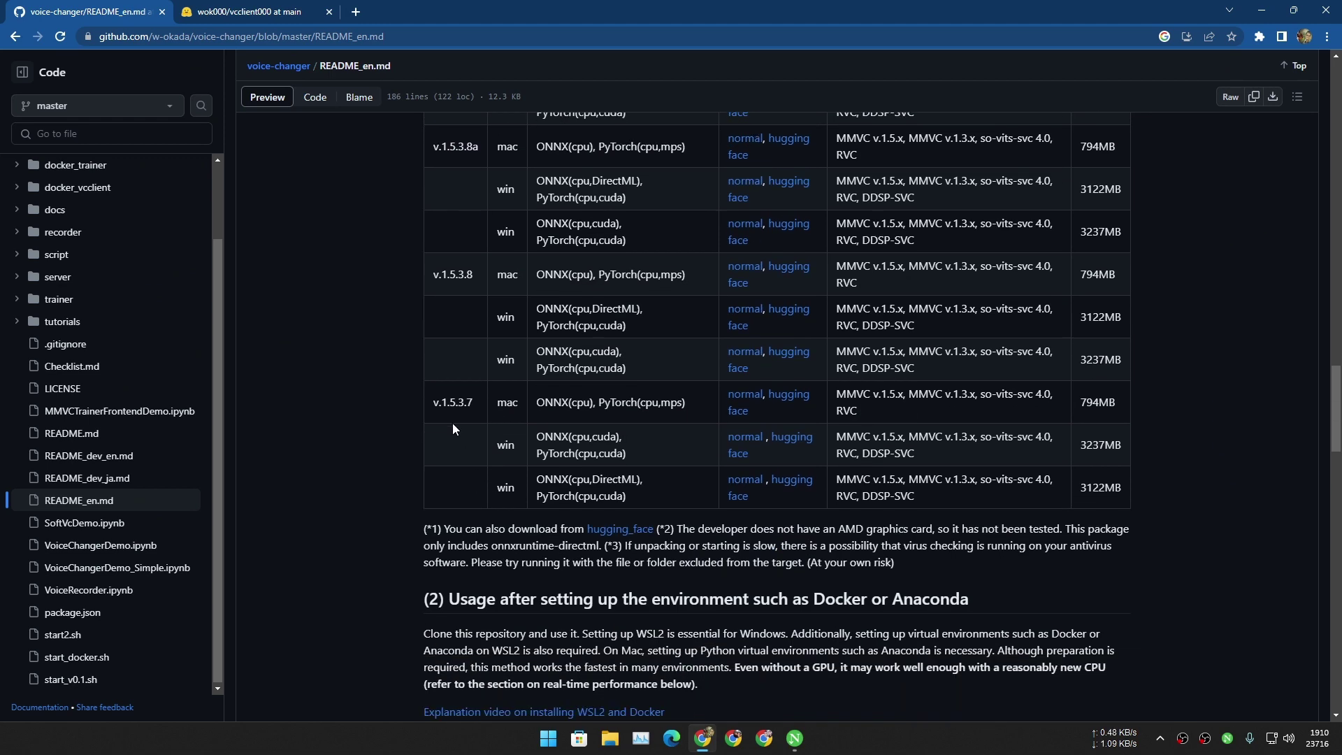
{"action": "scroll", "coordinate": [493, 442], "scroll_direction": "up", "scroll_amount": 9}
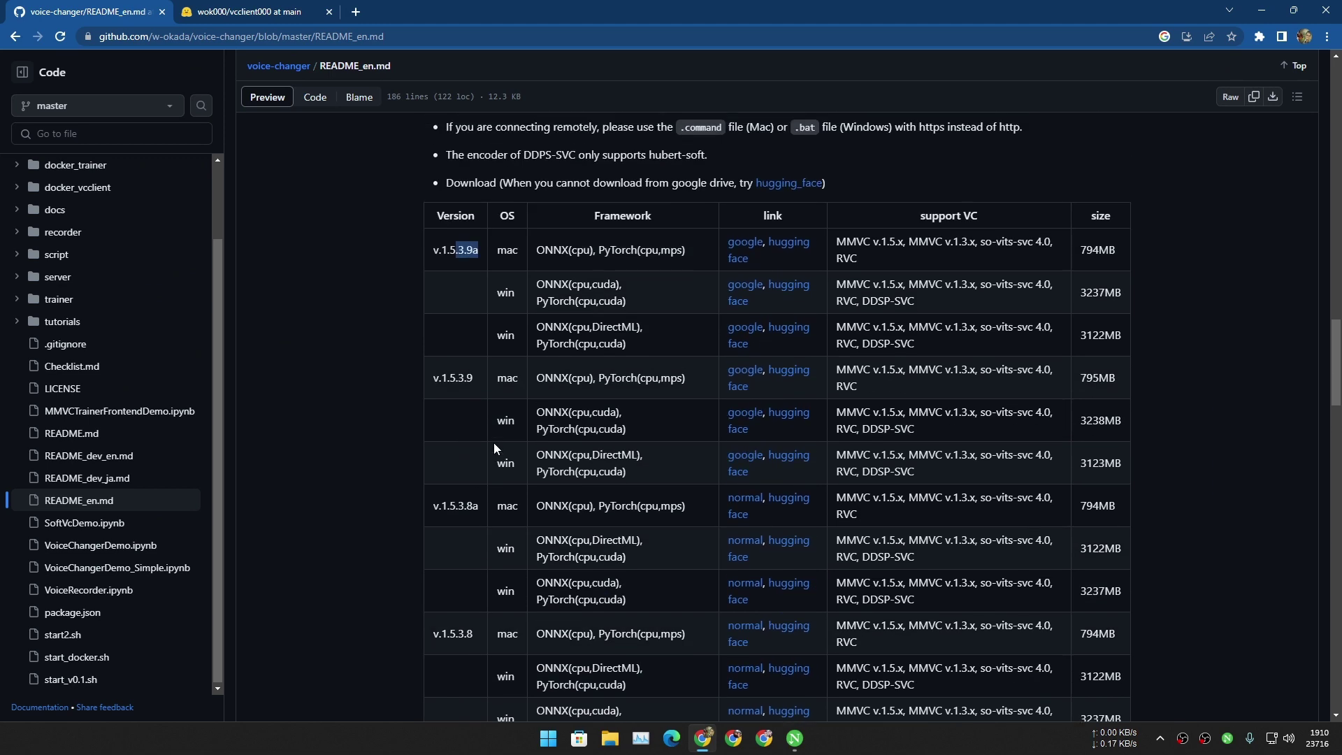
{"action": "key", "text": "ctrl+Page_Down"}
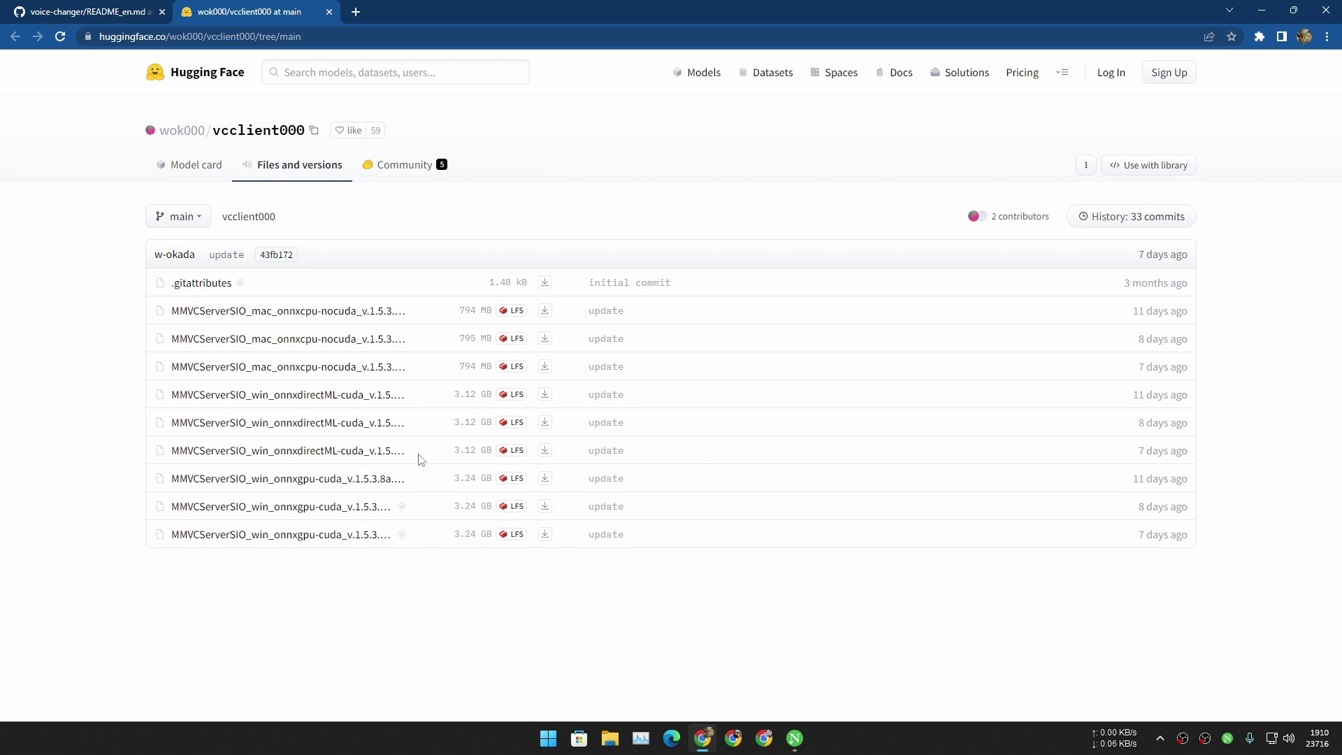
{"action": "key", "text": "ctrl+Page_Up"}
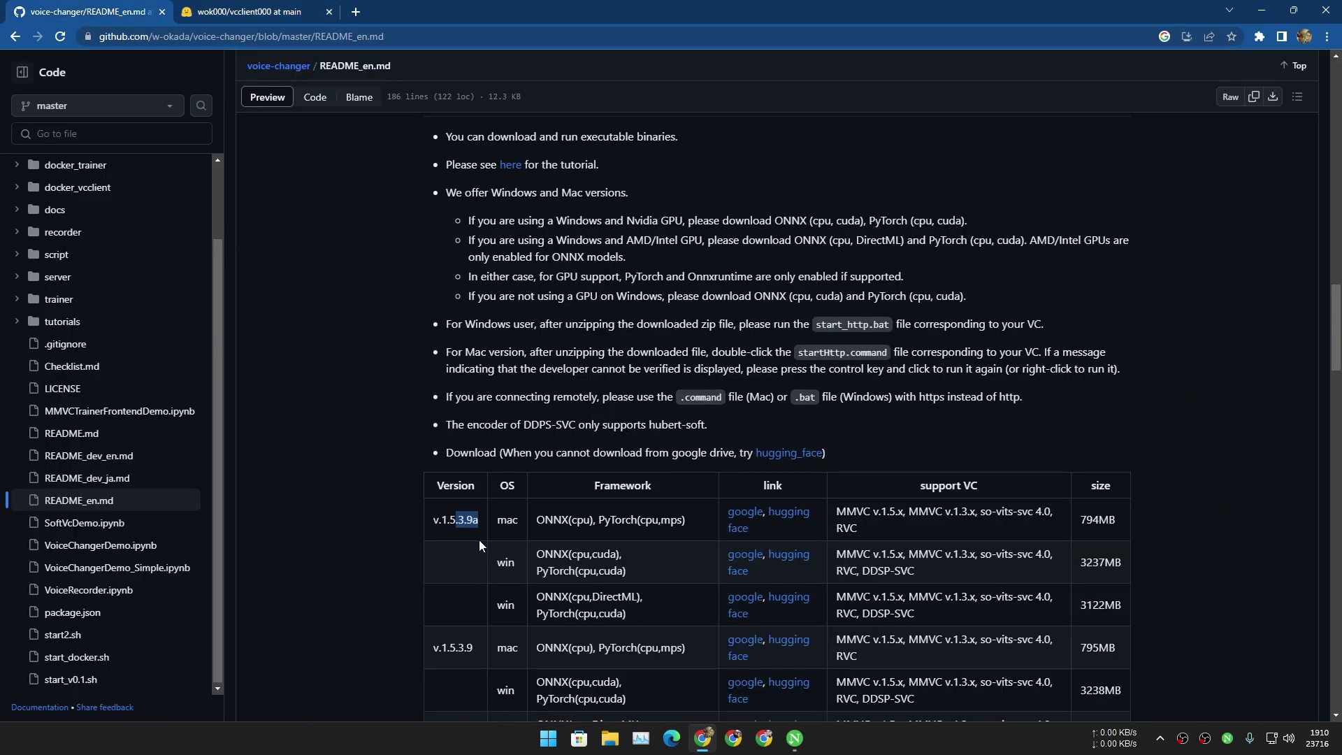
{"action": "key", "text": "ctrl+Page_Down"}
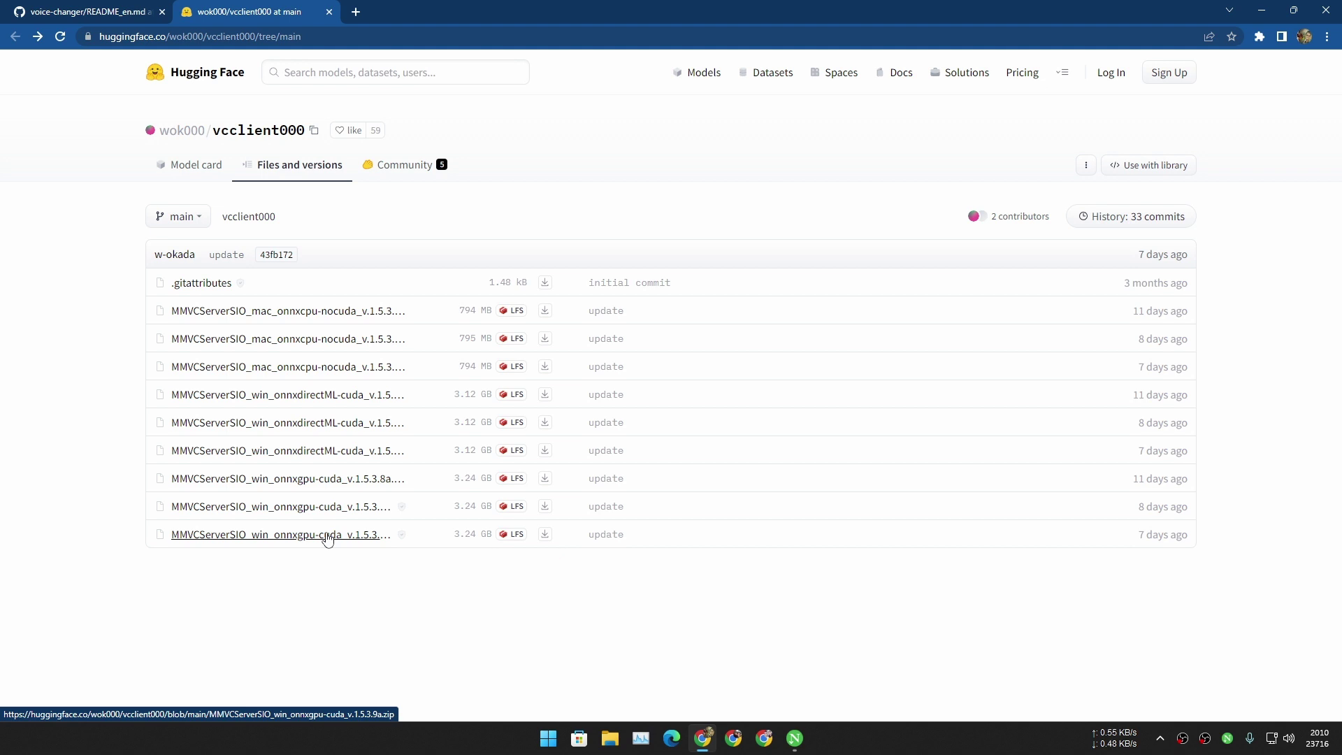
Download MMVCServerSIO_win_onnxgpu-cuda_v.1.5.3.9a.zip from its Hugging Face file page and minimize the download progress window.
{"action": "left_click", "coordinate": [327, 539]}
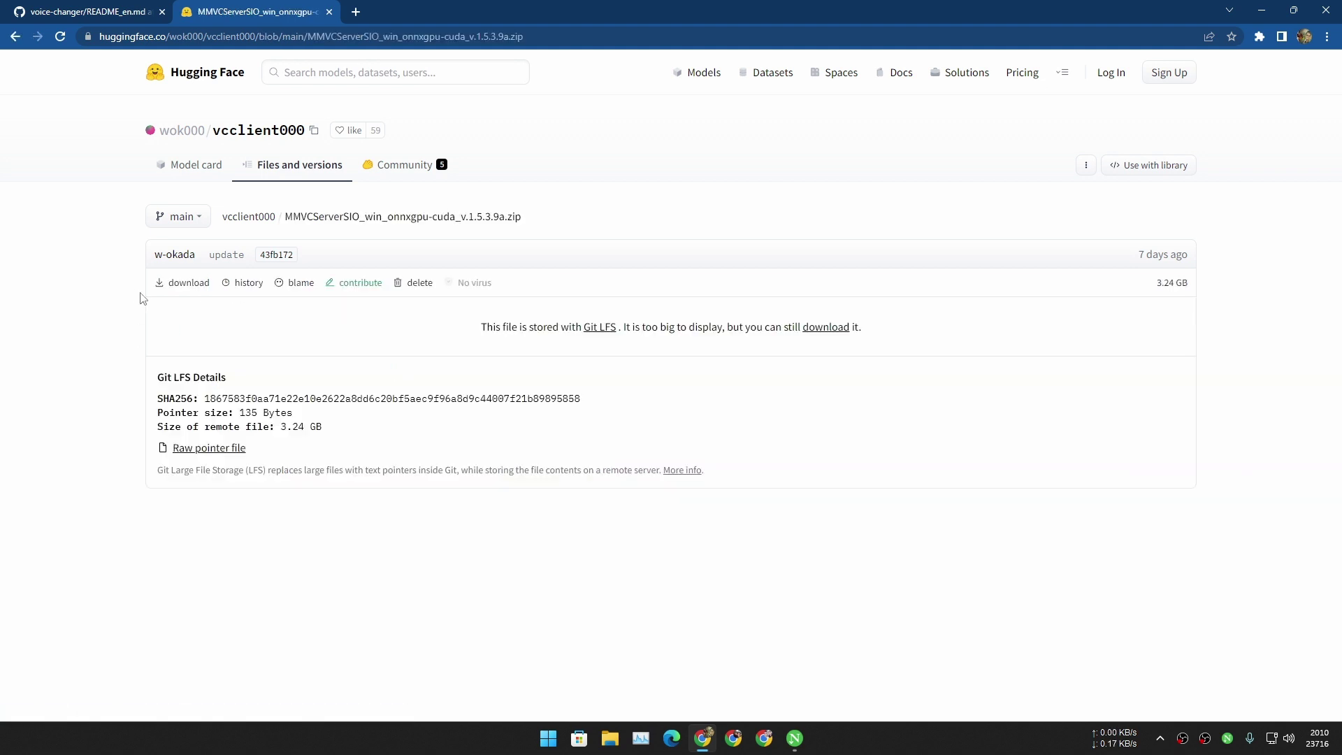
{"action": "left_click", "coordinate": [184, 288]}
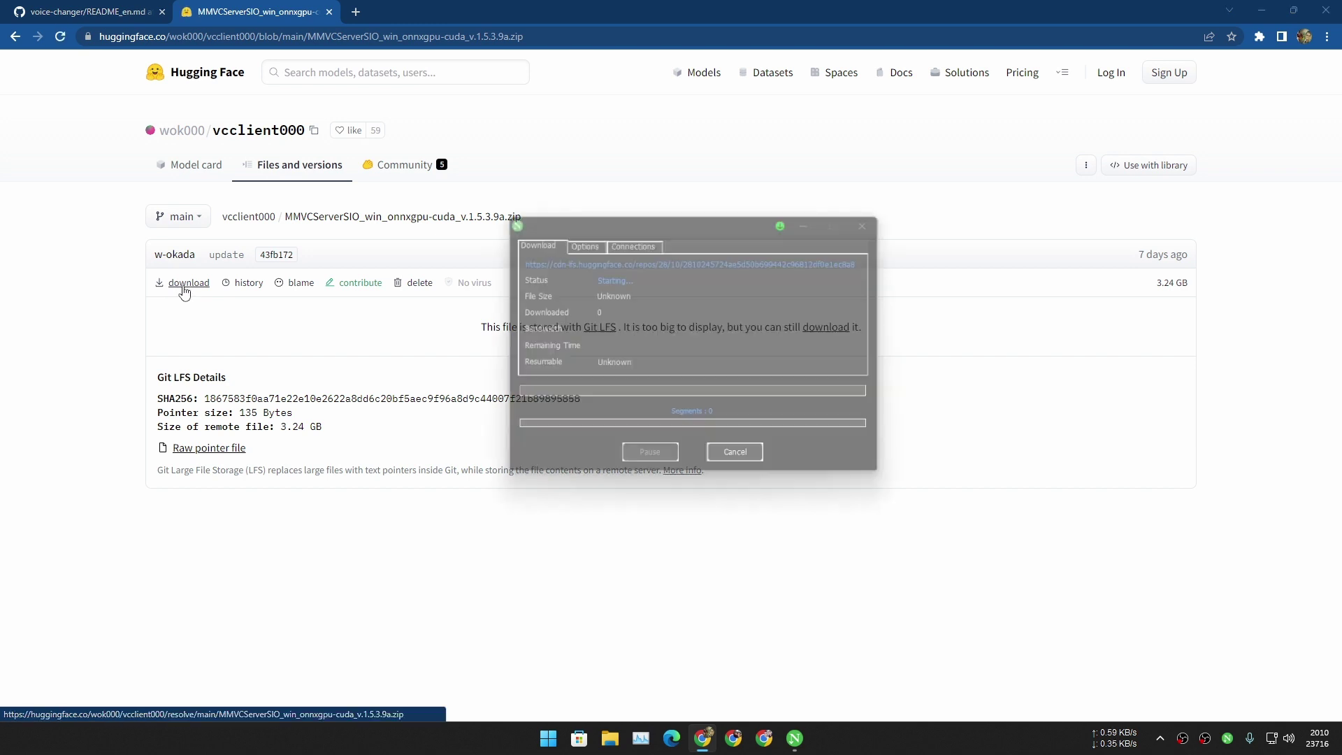
{"action": "left_click_drag", "start_coordinate": [664, 216], "coordinate": [625, 221]}
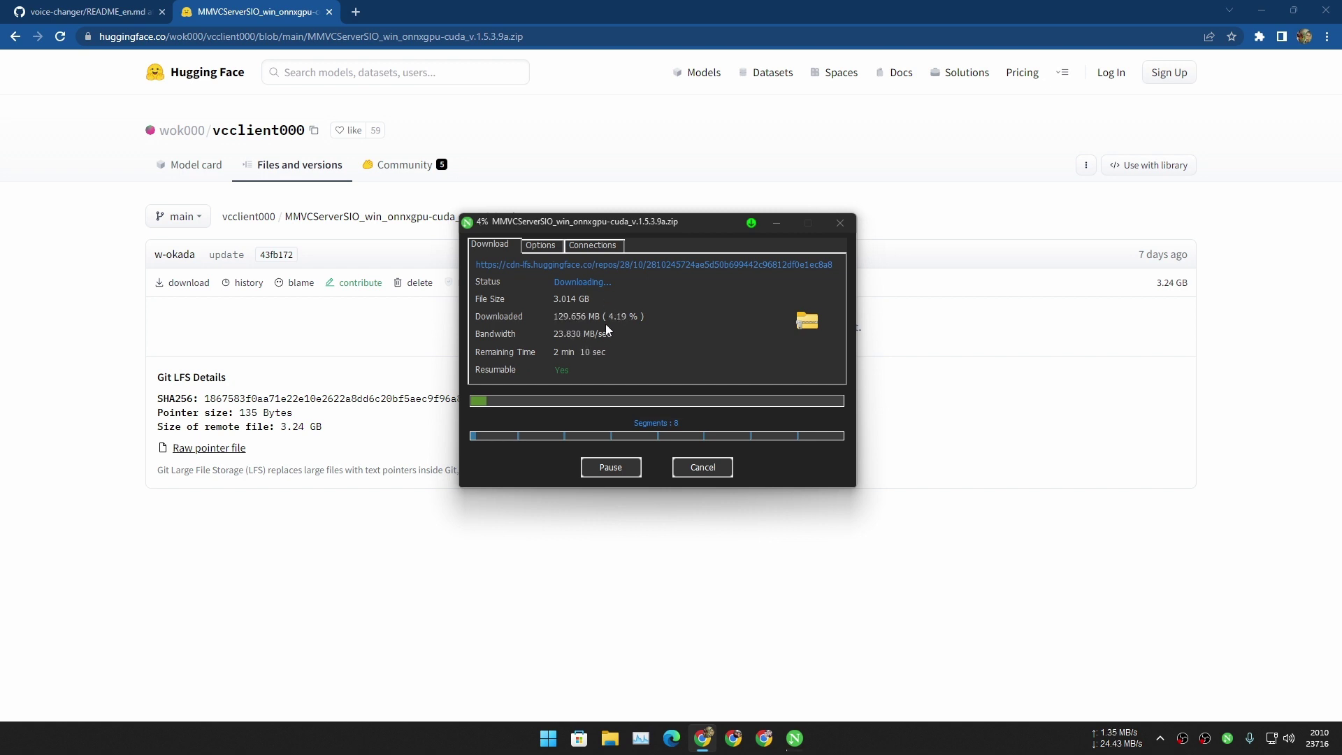
{"action": "left_click", "coordinate": [779, 224]}
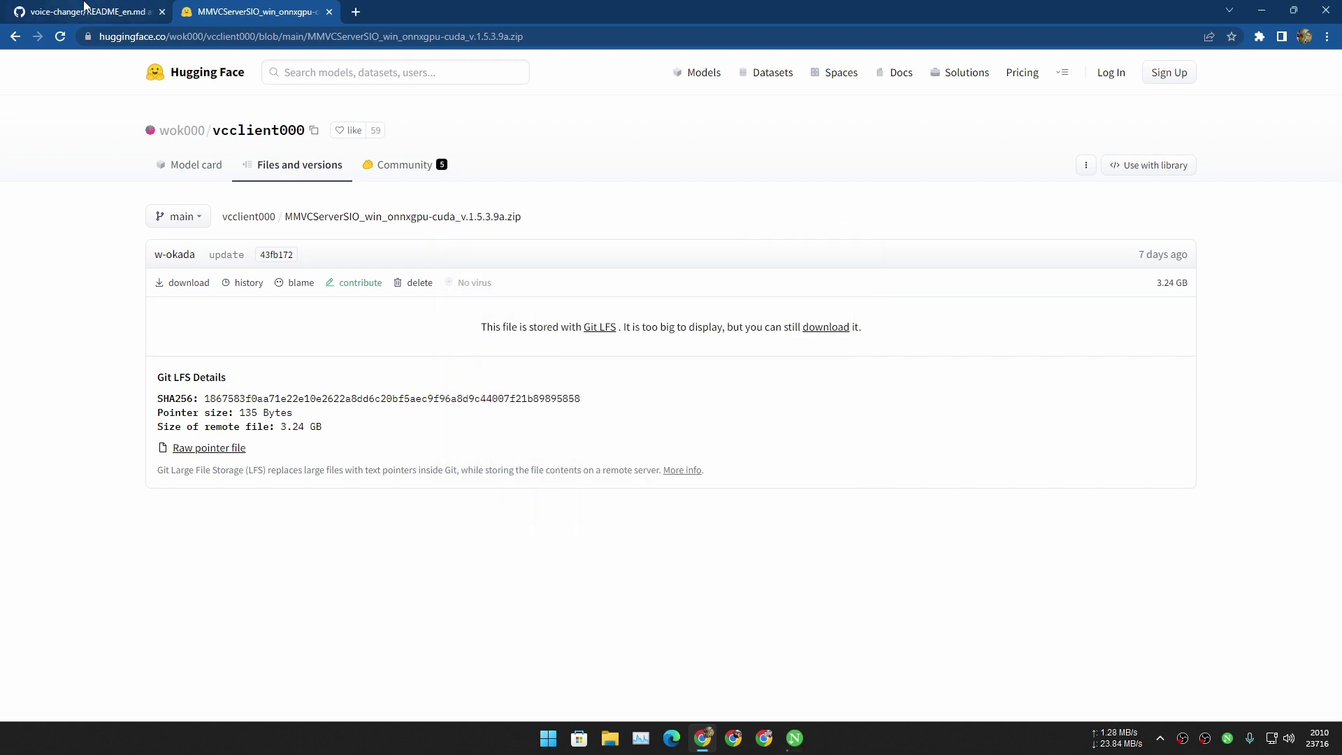
Return to the README and check the operating system and size details of the v.1.5.3.9a Mac build.
{"action": "left_click", "coordinate": [90, 11]}
{"action": "scroll", "coordinate": [656, 348], "scroll_direction": "down", "scroll_amount": 2}
{"action": "left_click", "coordinate": [501, 394]}
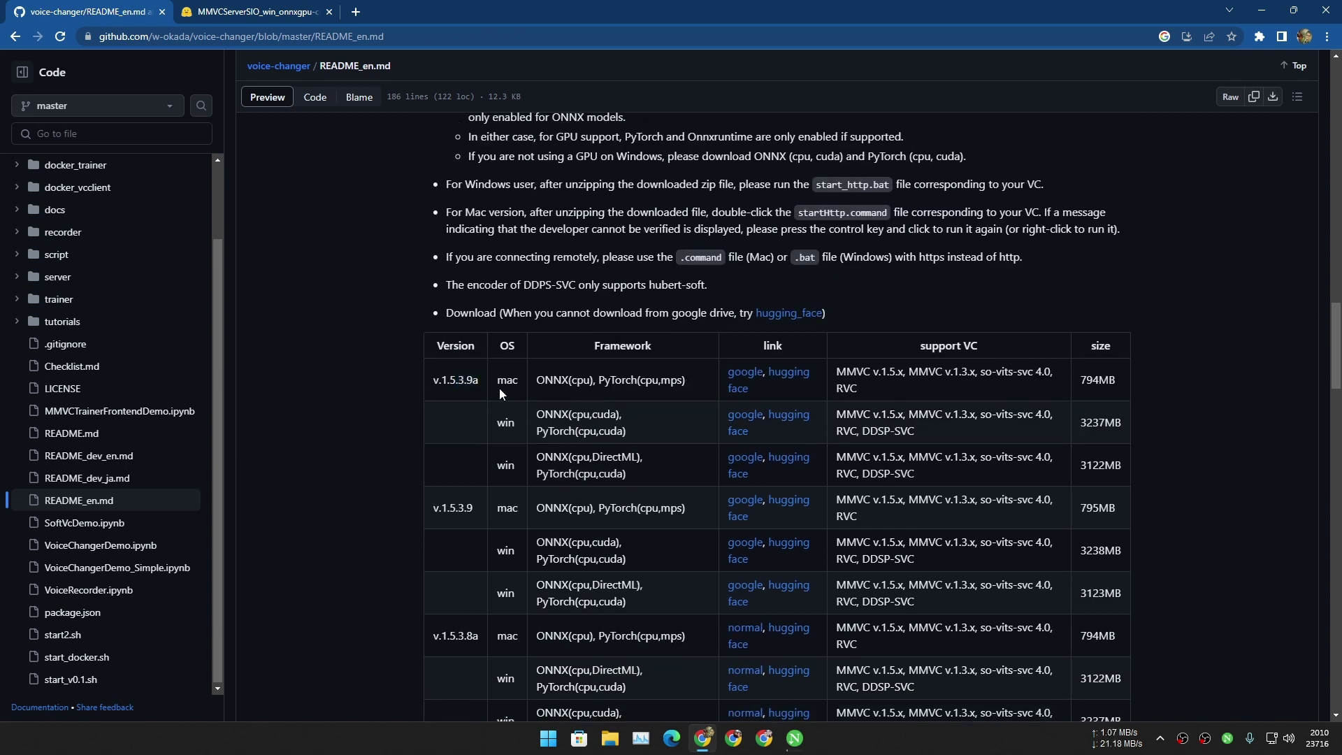
{"action": "double_click", "coordinate": [499, 380]}
{"action": "left_click_drag", "start_coordinate": [1034, 389], "coordinate": [1118, 389]}
Dismiss the completed download notice on the desktop and open the Downloads folder in File Explorer.
{"action": "key", "text": "super+d"}
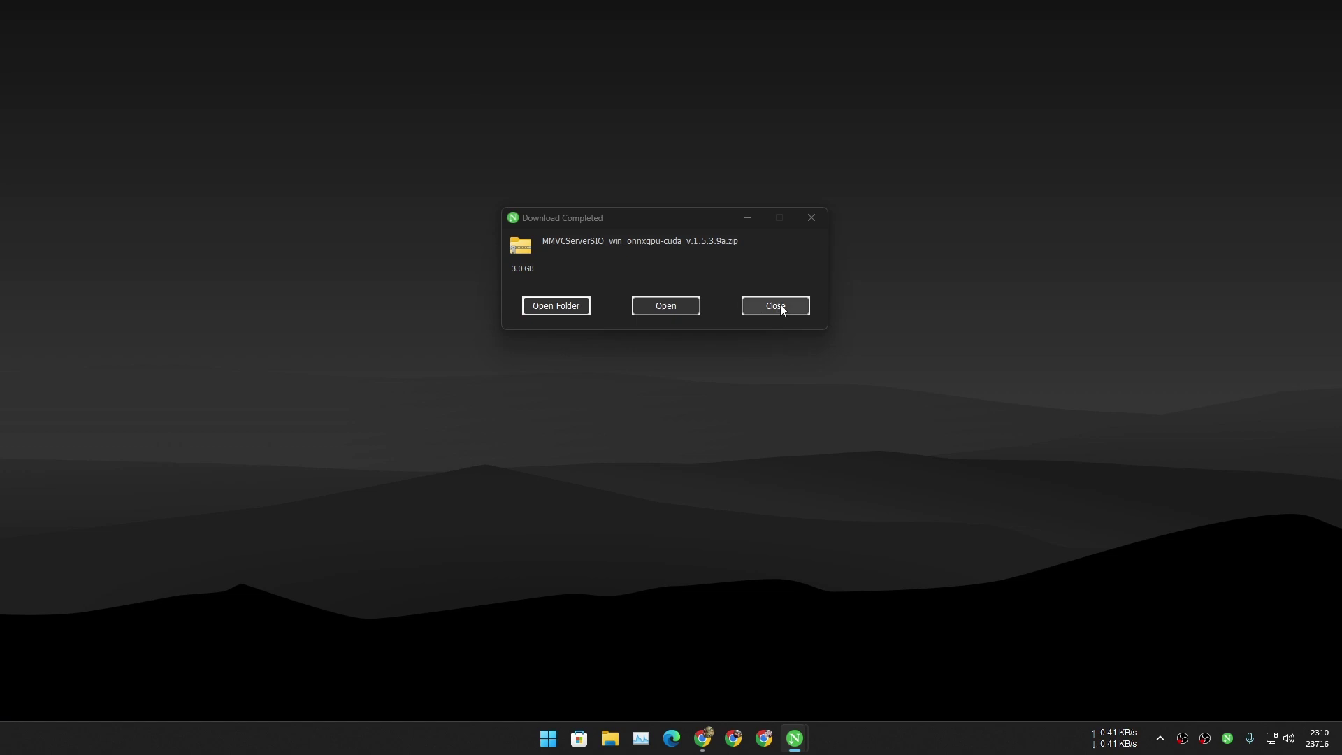
{"action": "left_click", "coordinate": [773, 303]}
{"action": "left_click", "coordinate": [610, 740]}
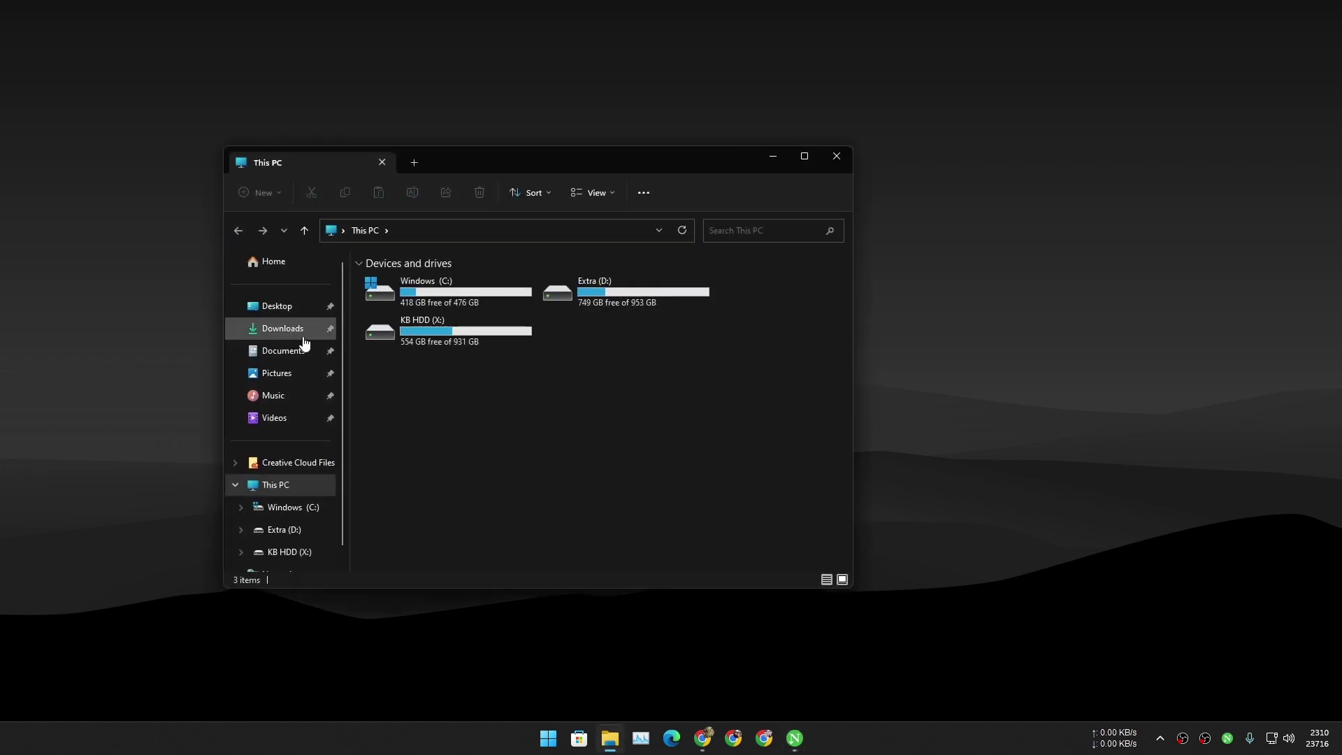
{"action": "left_click", "coordinate": [282, 328]}
Extract the downloaded zip with 7-Zip into its own MMVCServerSIO_win_onnxgpu-cuda_v.1.5.3.9a folder.
{"action": "left_click", "coordinate": [396, 304]}
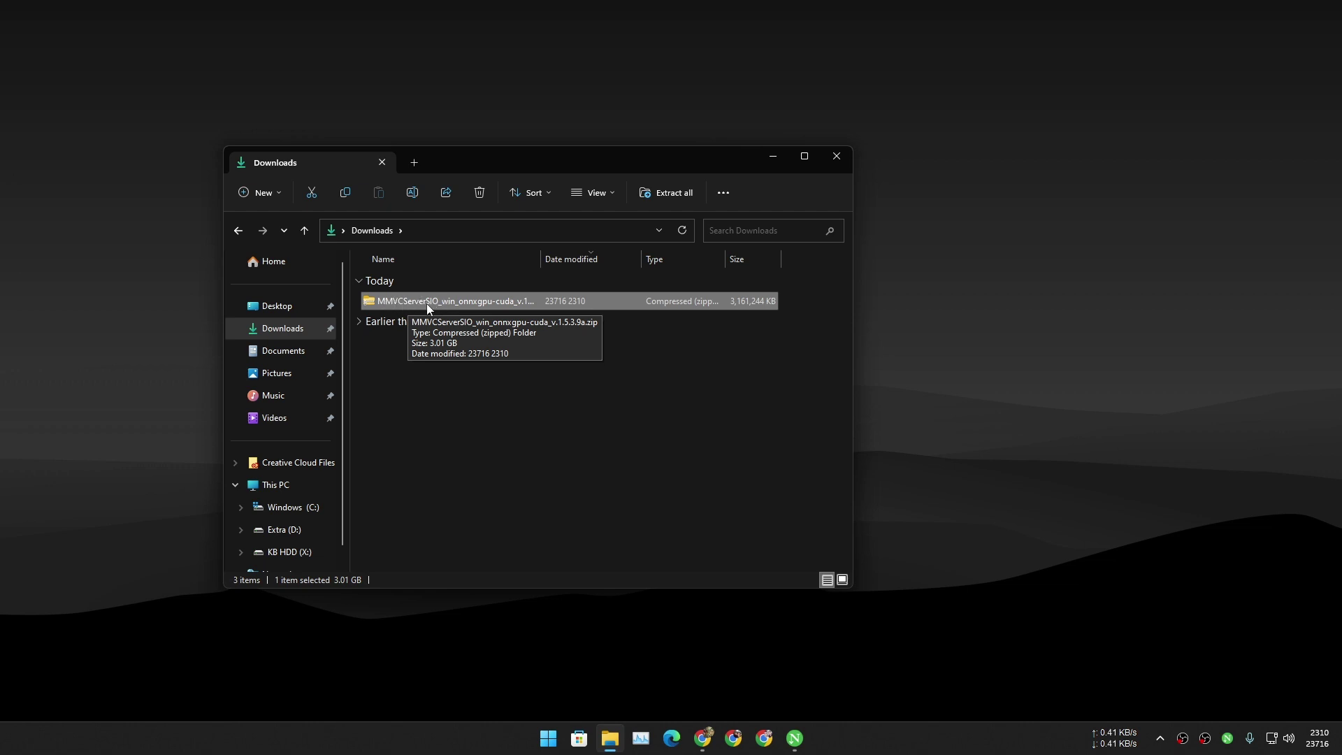
{"action": "right_click", "coordinate": [427, 303]}
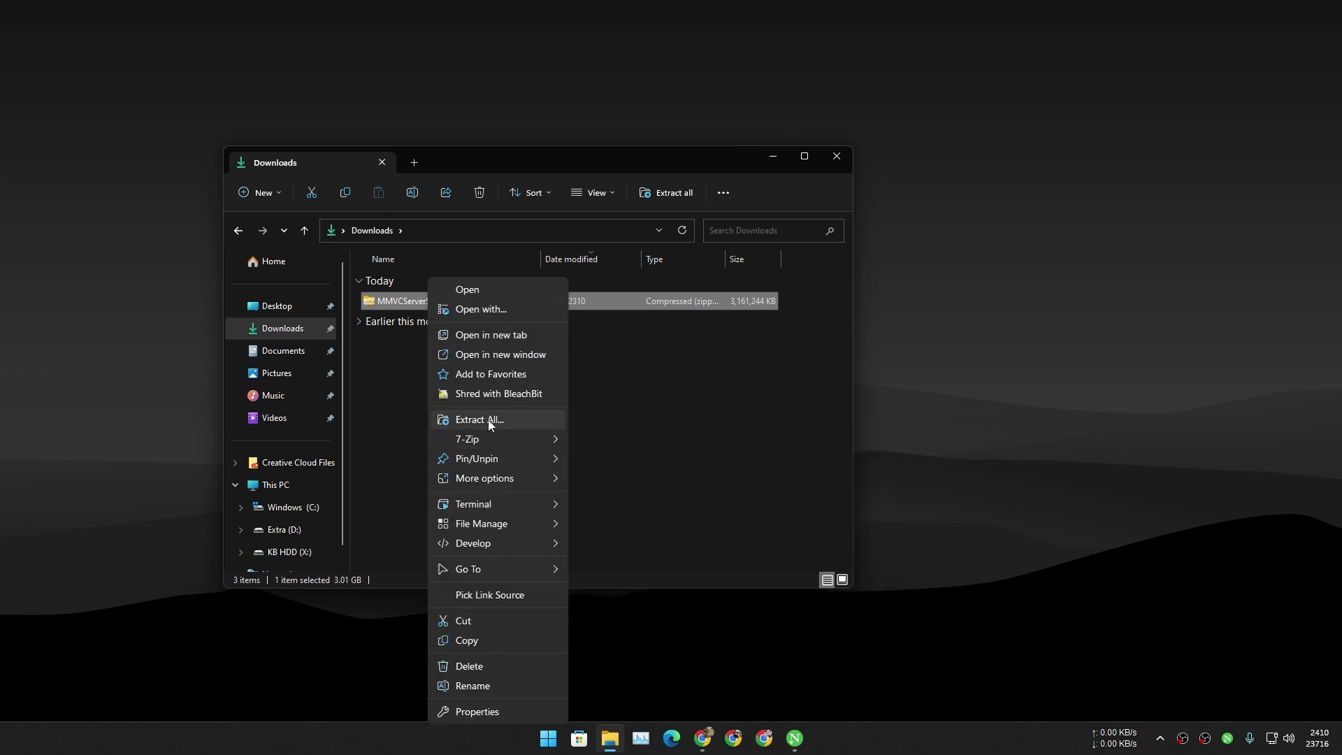
{"action": "mouse_move", "coordinate": [490, 439]}
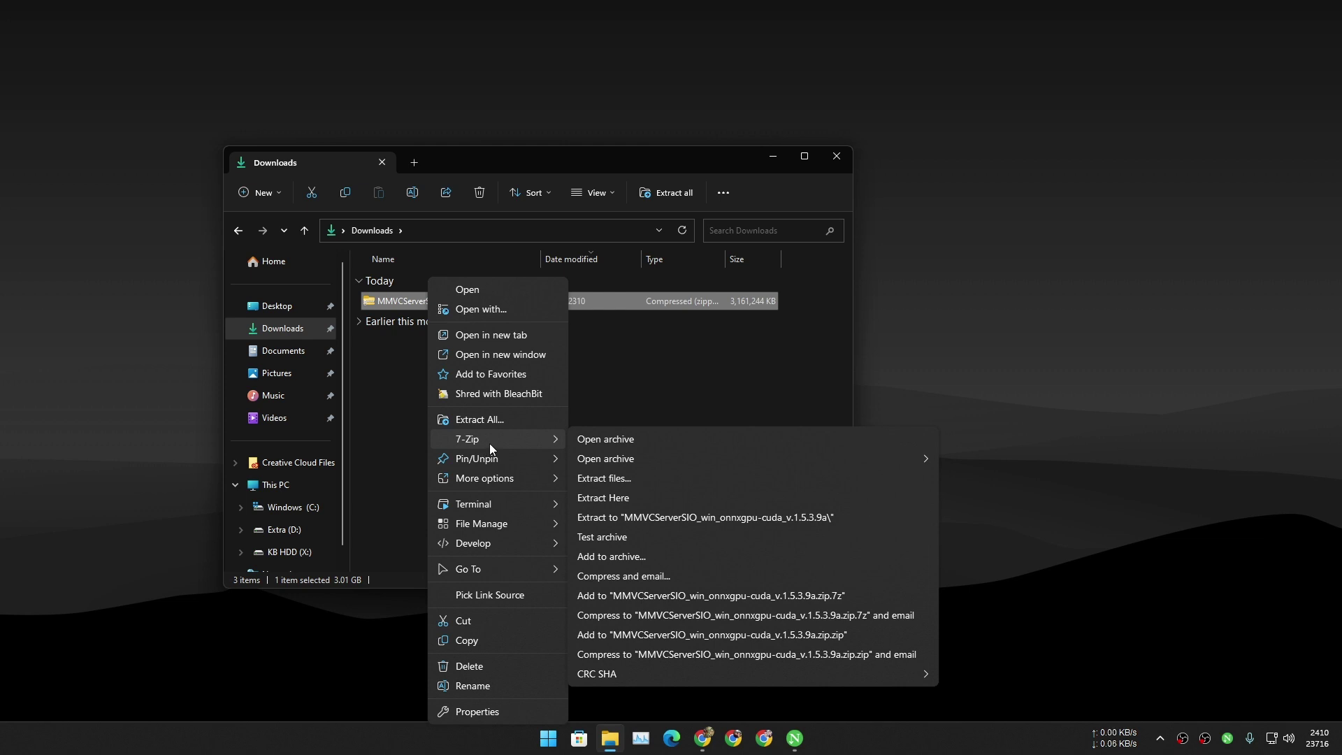
{"action": "left_click", "coordinate": [656, 517]}
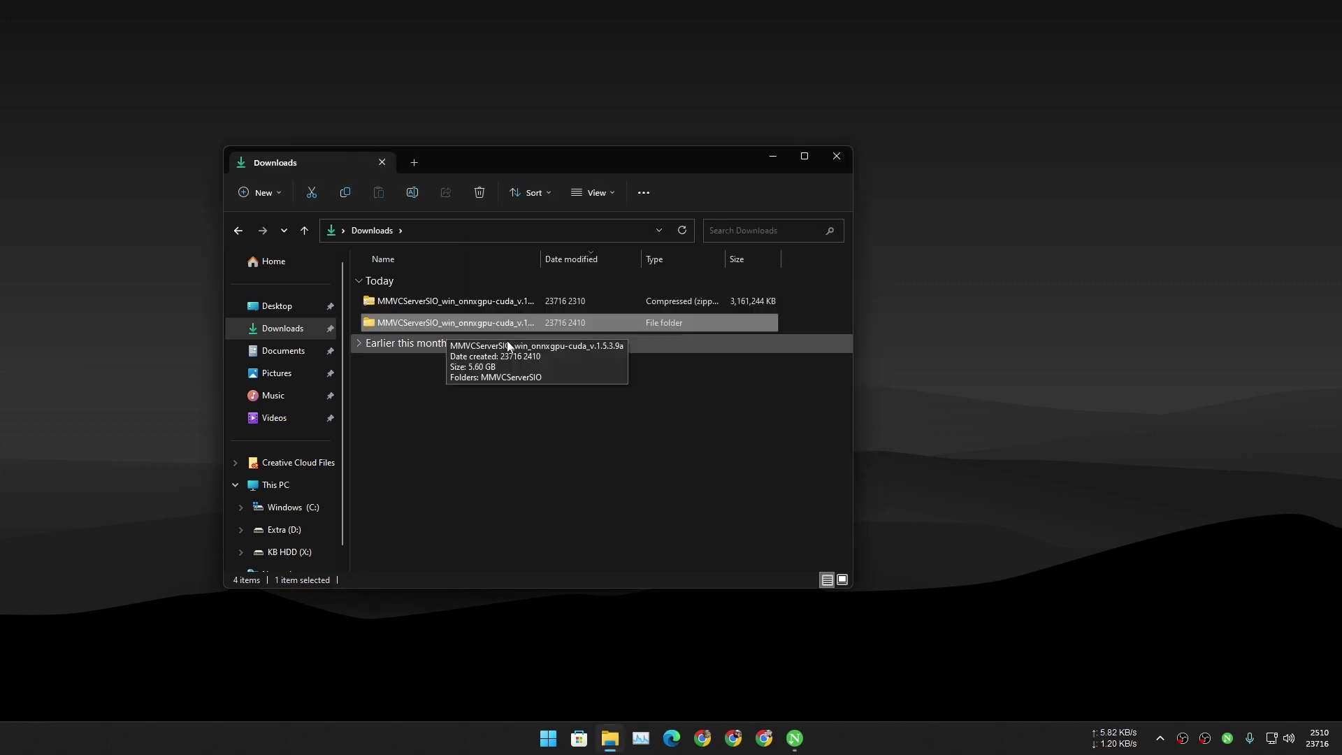
Open the extracted folder and look through the files inside its MMVCServerSIO subfolder.
{"action": "double_click", "coordinate": [426, 318]}
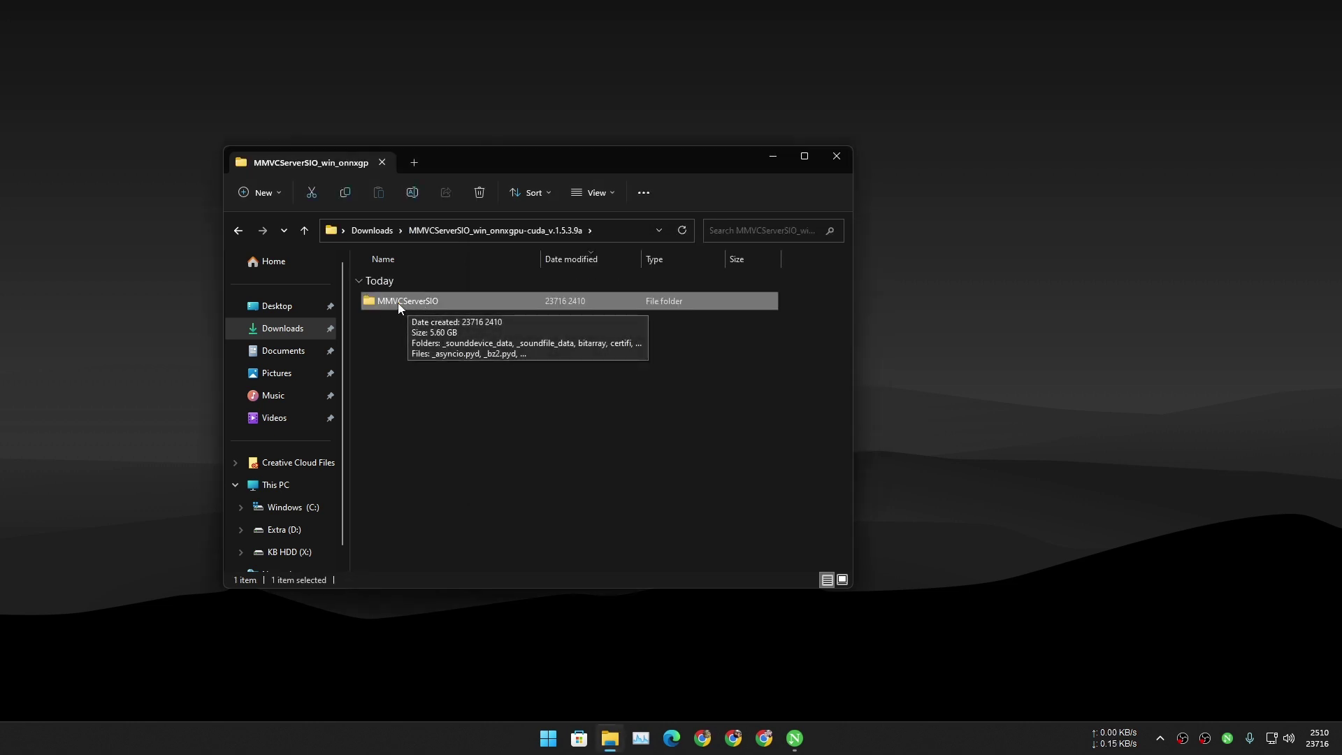
{"action": "double_click", "coordinate": [423, 306]}
{"action": "scroll", "coordinate": [441, 490], "scroll_direction": "down", "scroll_amount": 5}
{"action": "scroll", "coordinate": [448, 486], "scroll_direction": "up", "scroll_amount": 5}
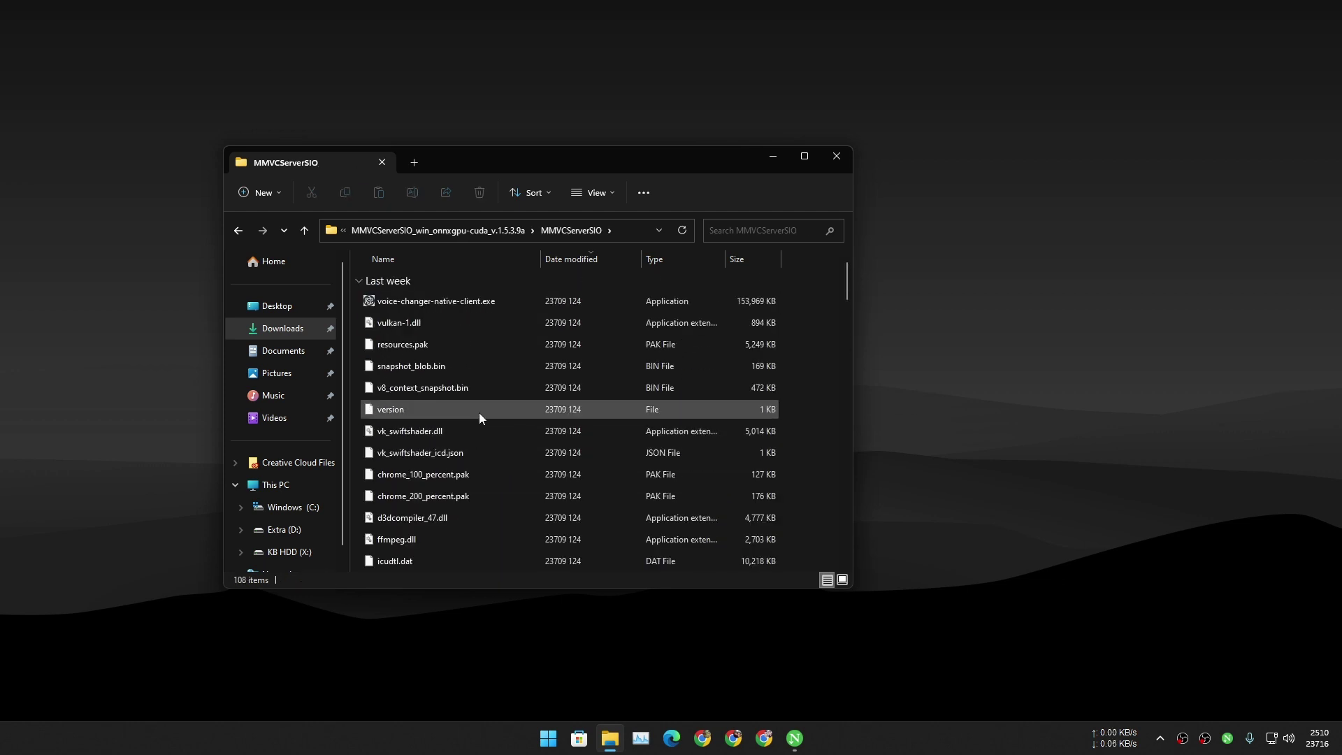
Move the MMVCServerSIO folder from the extracted download folder into the Documents folder.
{"action": "left_click", "coordinate": [241, 233]}
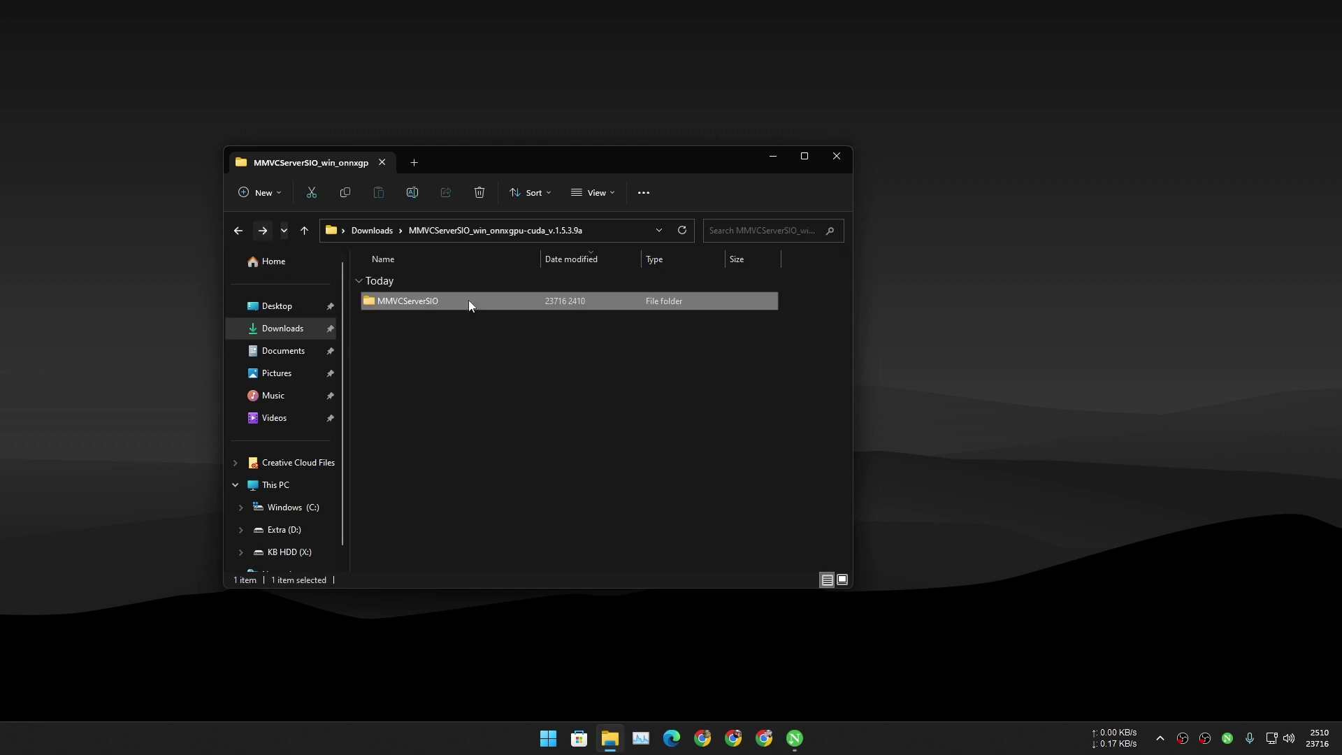
{"action": "right_click", "coordinate": [400, 300]}
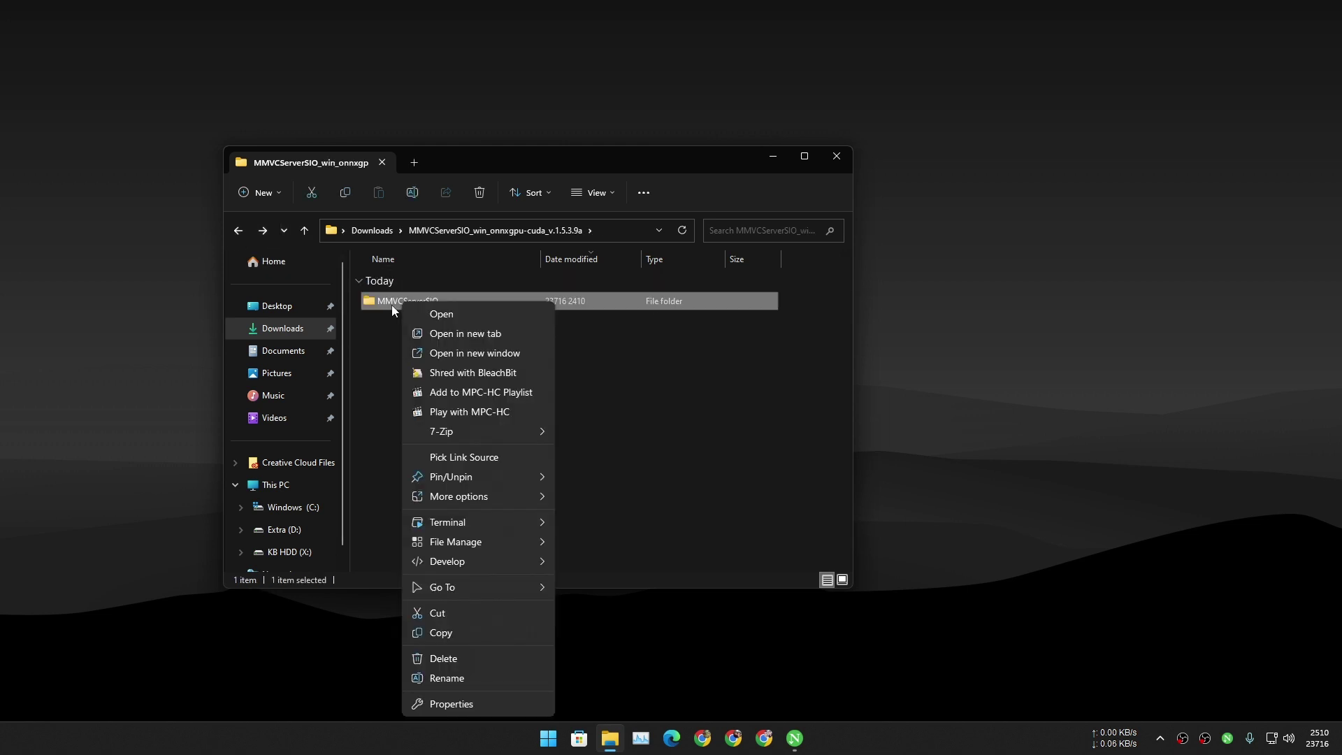
{"action": "left_click", "coordinate": [456, 613]}
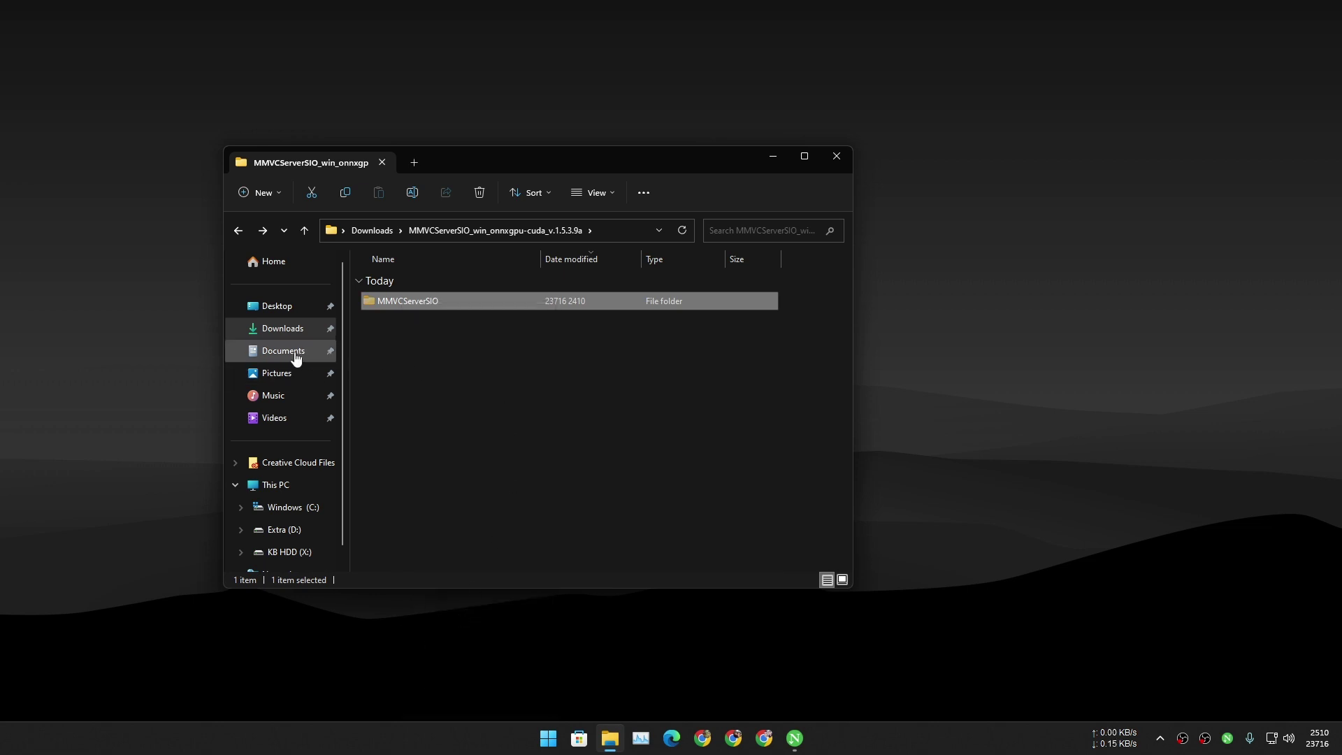
{"action": "left_click", "coordinate": [322, 353]}
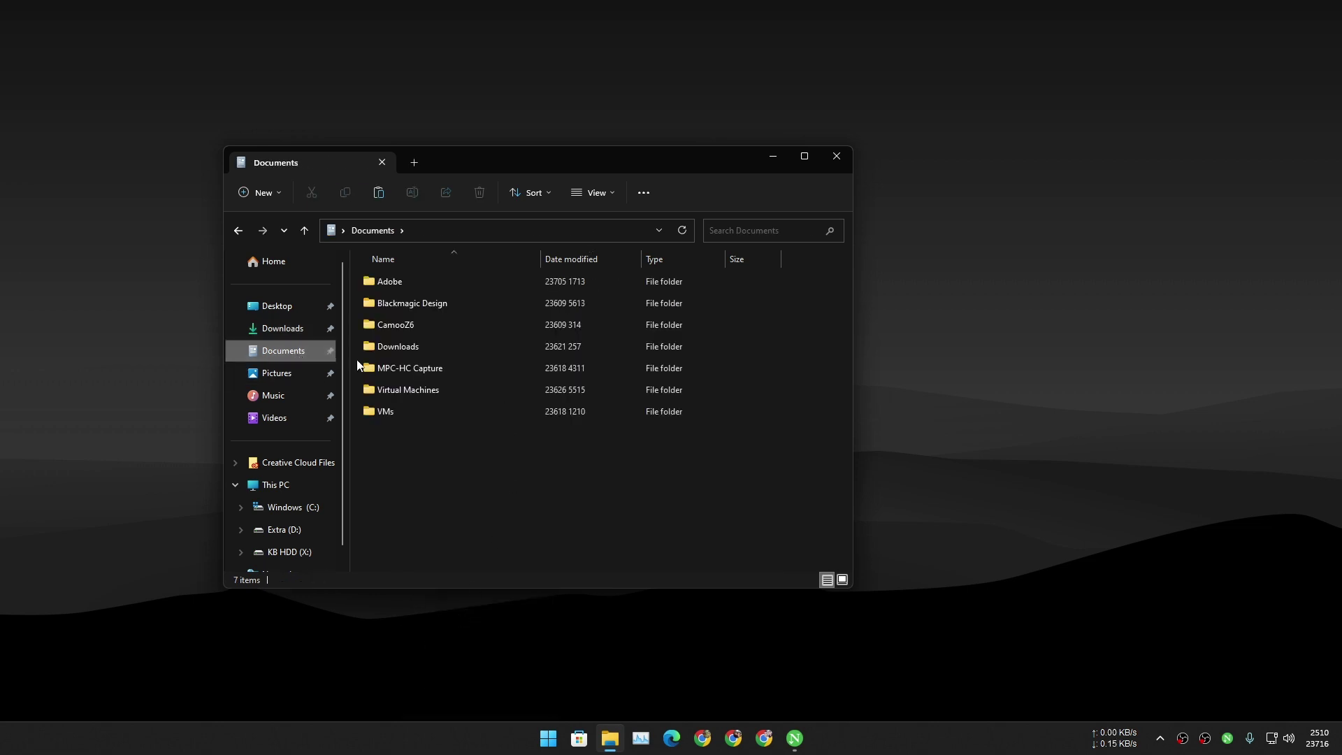
{"action": "right_click", "coordinate": [488, 523]}
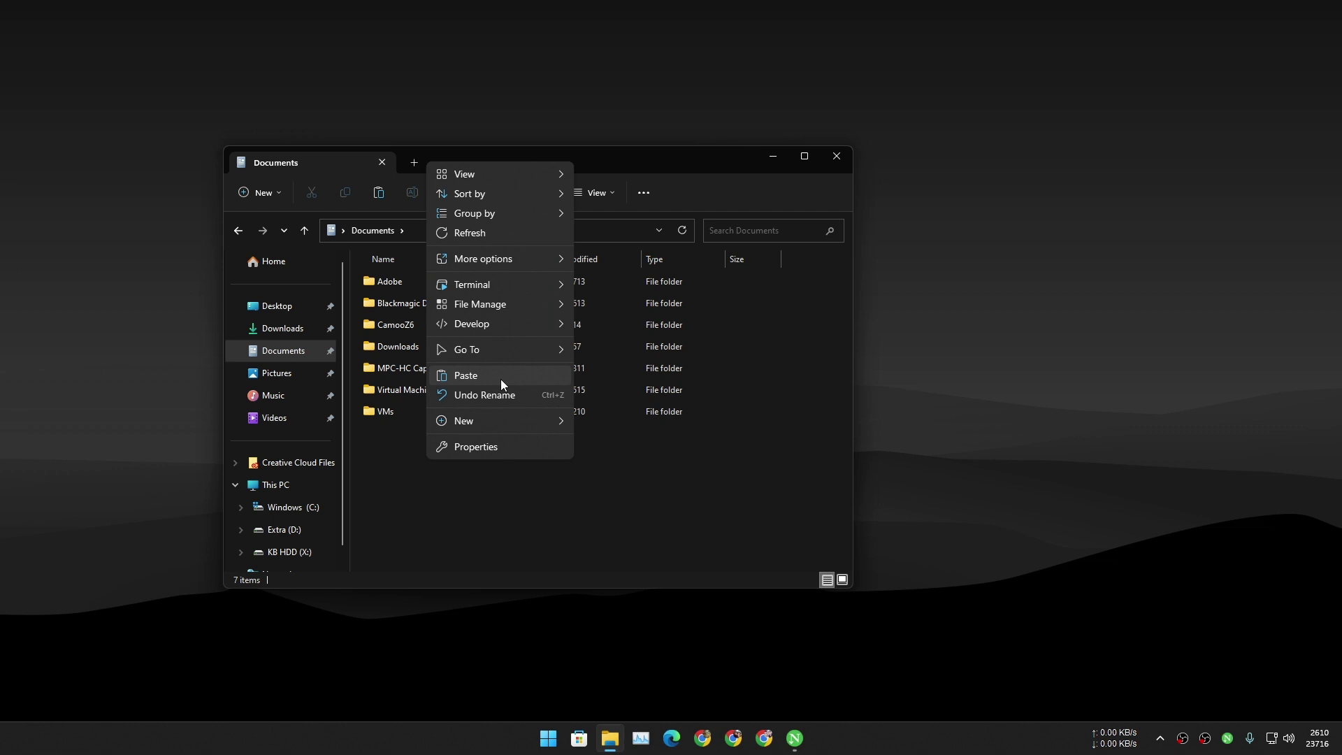
{"action": "left_click", "coordinate": [501, 379]}
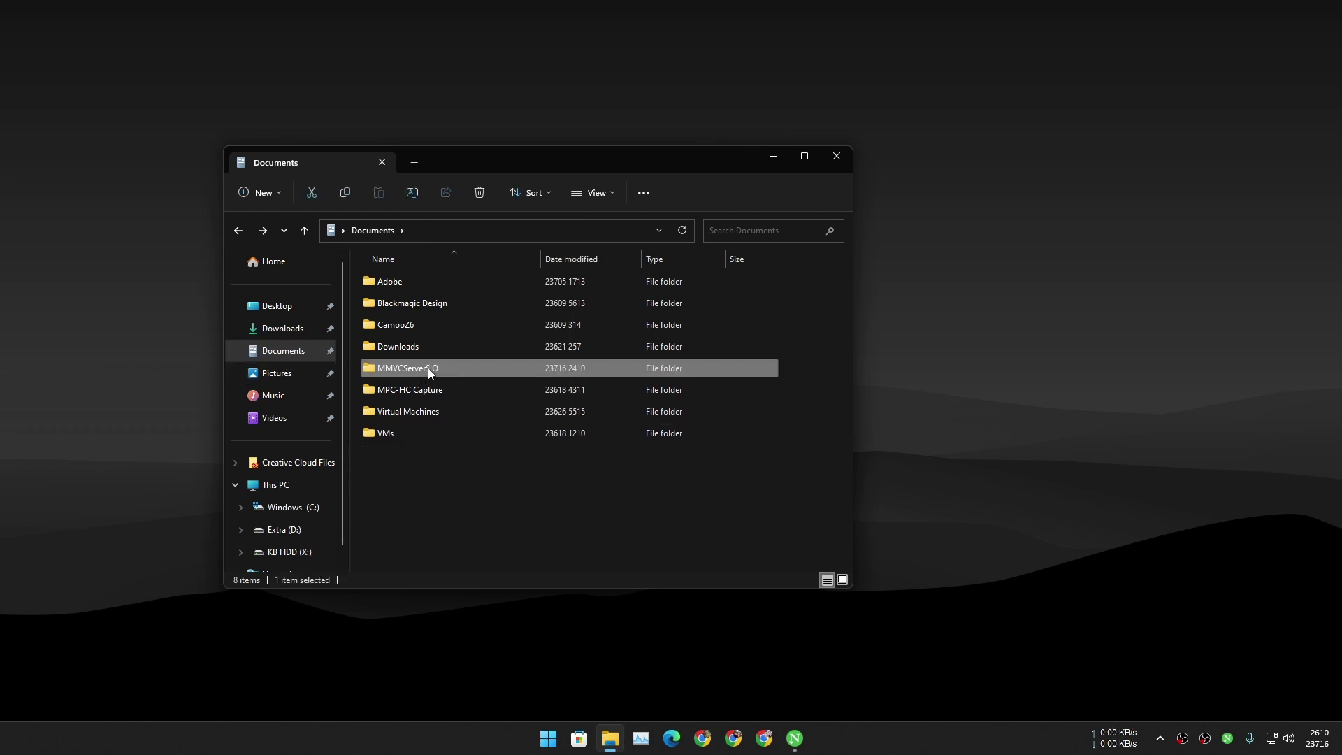
Open the MMVCServerSIO folder in Documents and locate start_http.bat, checking the file name against the GitHub tutorial's Windows instructions.
{"action": "double_click", "coordinate": [429, 372]}
{"action": "scroll", "coordinate": [469, 447], "scroll_direction": "down", "scroll_amount": 12}
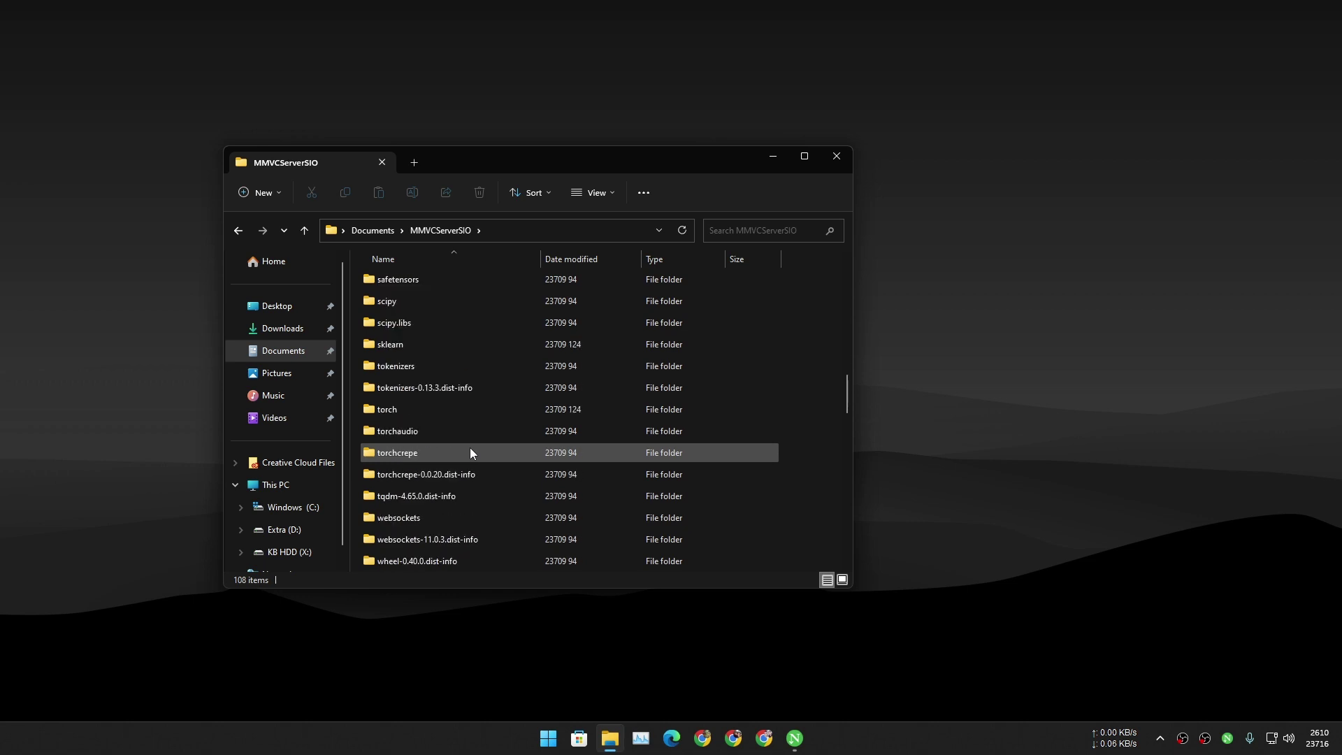
{"action": "scroll", "coordinate": [470, 452], "scroll_direction": "down", "scroll_amount": 10}
{"action": "left_click", "coordinate": [392, 456]}
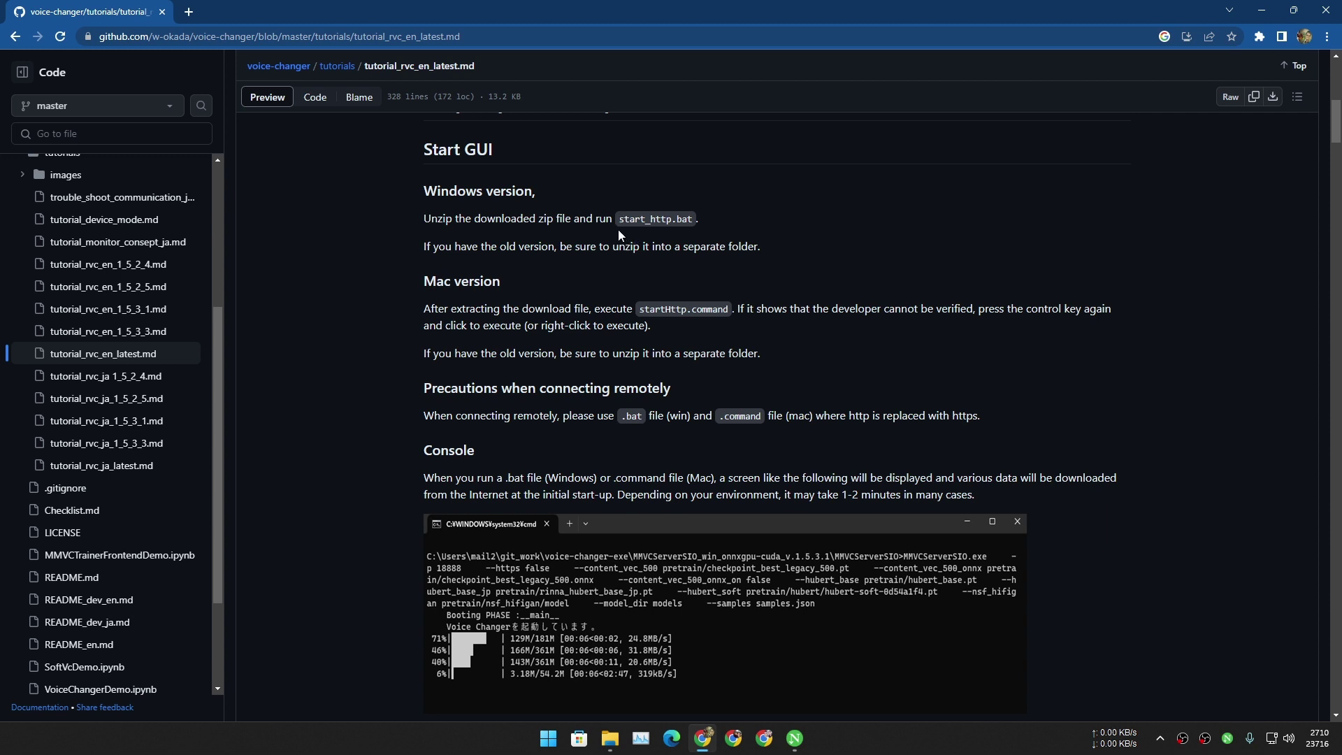
{"action": "left_click_drag", "start_coordinate": [618, 219], "coordinate": [692, 222]}
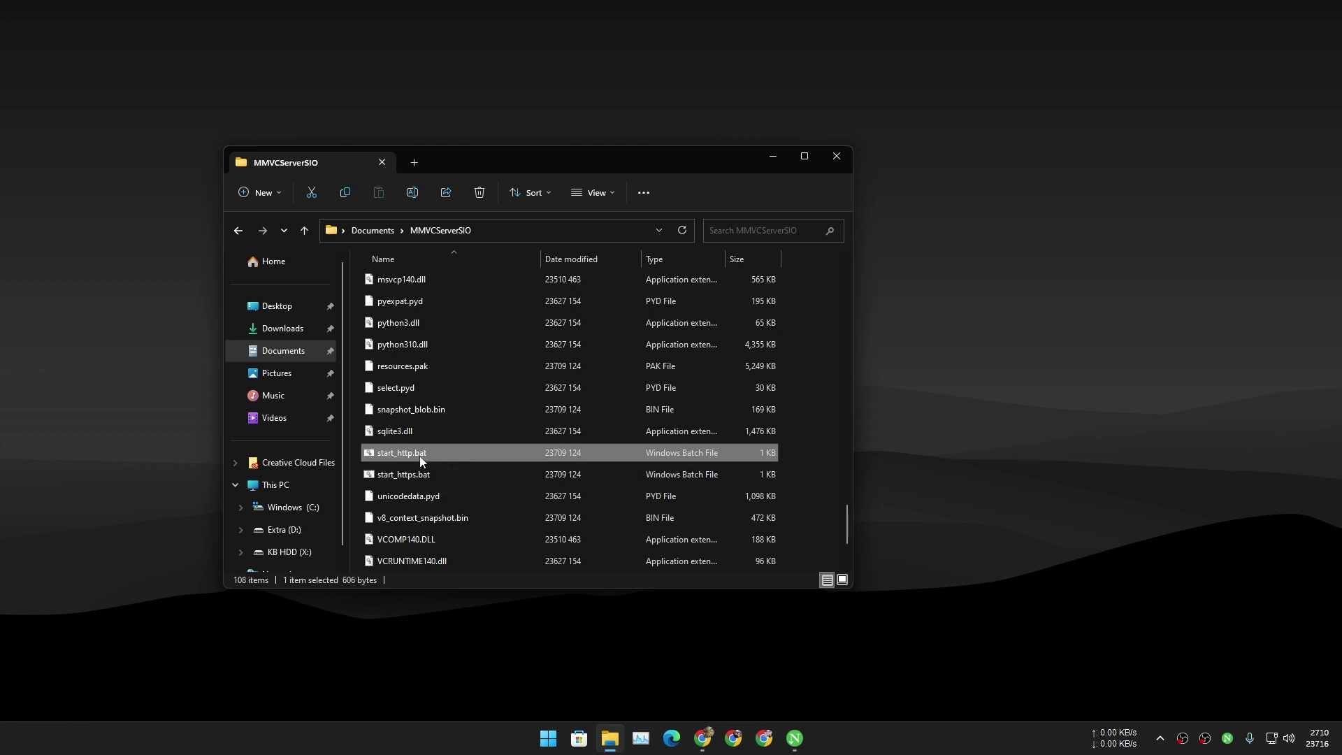
Check in the folder's view options that file name extensions are set to show, and reselect start_http.bat.
{"action": "left_click", "coordinate": [610, 198]}
{"action": "mouse_move", "coordinate": [610, 432]}
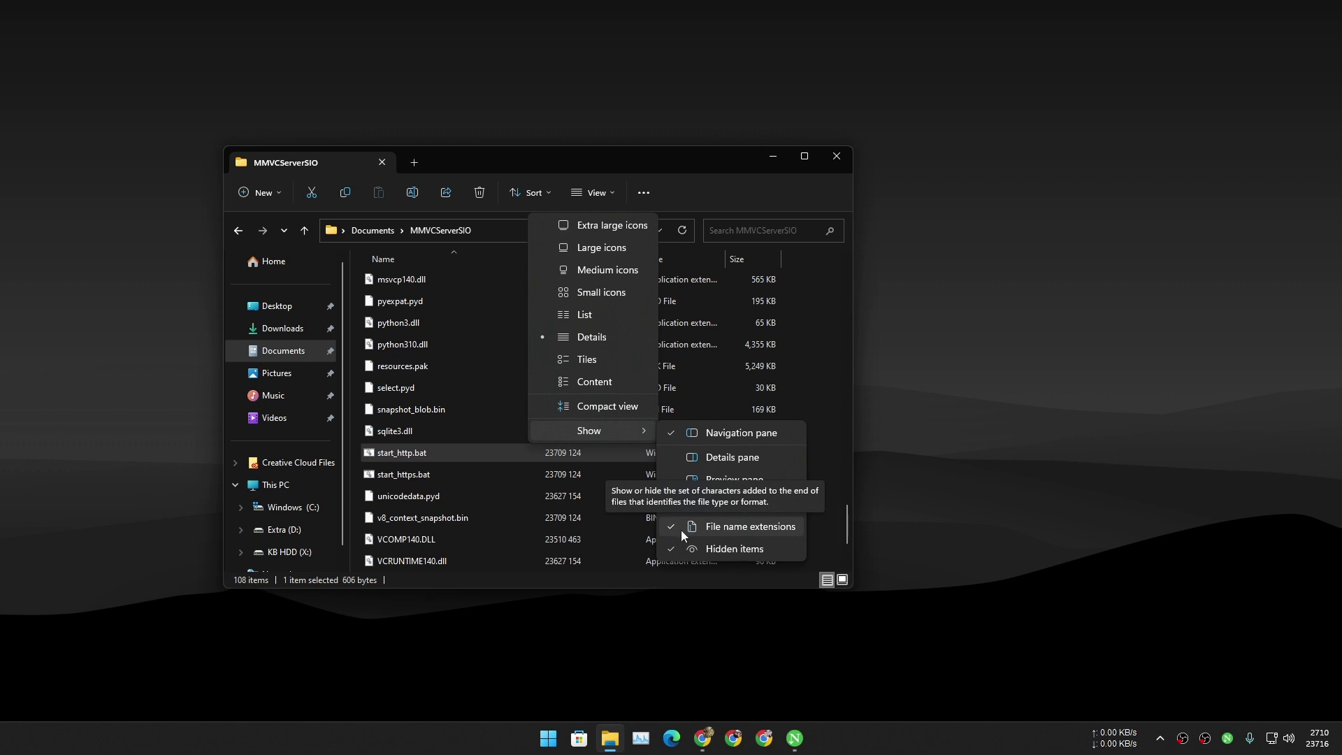
{"action": "left_click", "coordinate": [405, 459]}
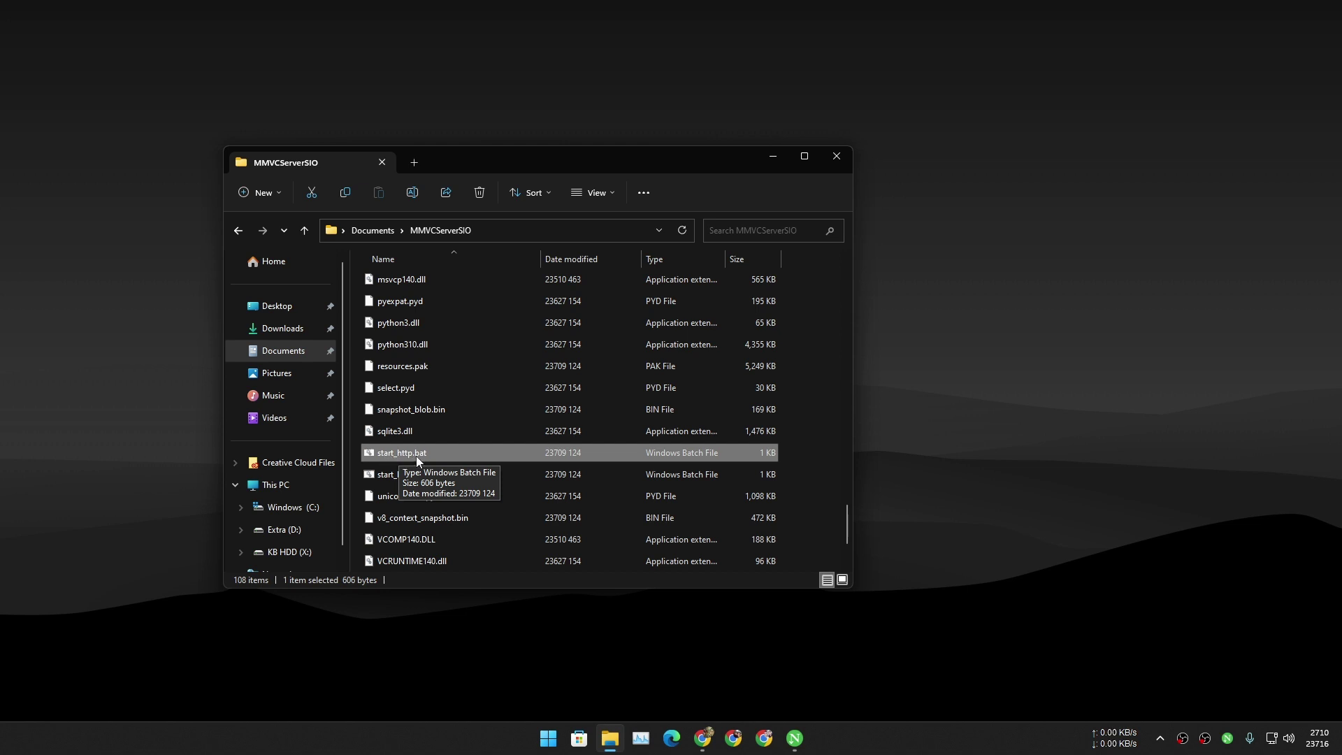
Run start_http.bat to launch the voice changer server and client.
{"action": "right_click", "coordinate": [583, 447]}
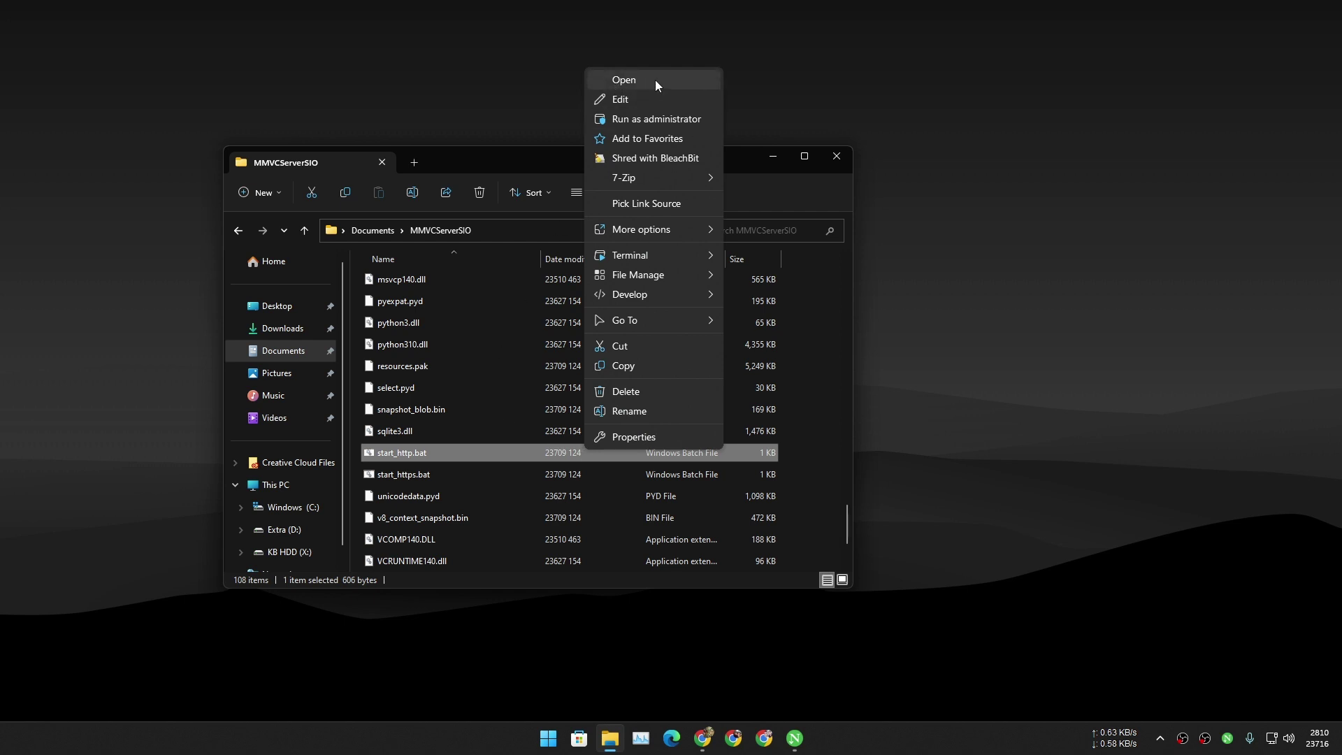
{"action": "left_click", "coordinate": [396, 455]}
{"action": "double_click", "coordinate": [395, 454]}
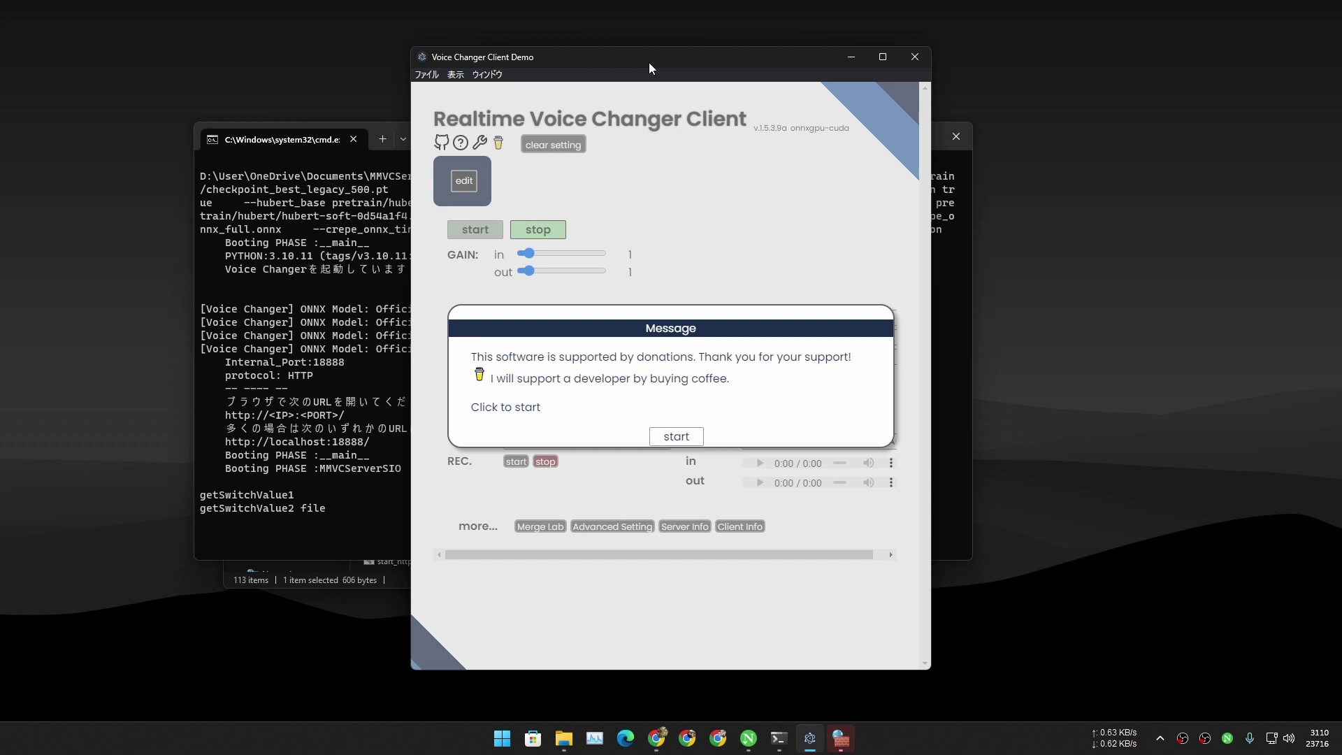
Move the Voice Changer Client window clear of the console and start the client from its donation message.
{"action": "left_click_drag", "start_coordinate": [649, 62], "coordinate": [747, 66]}
{"action": "left_click", "coordinate": [440, 137]}
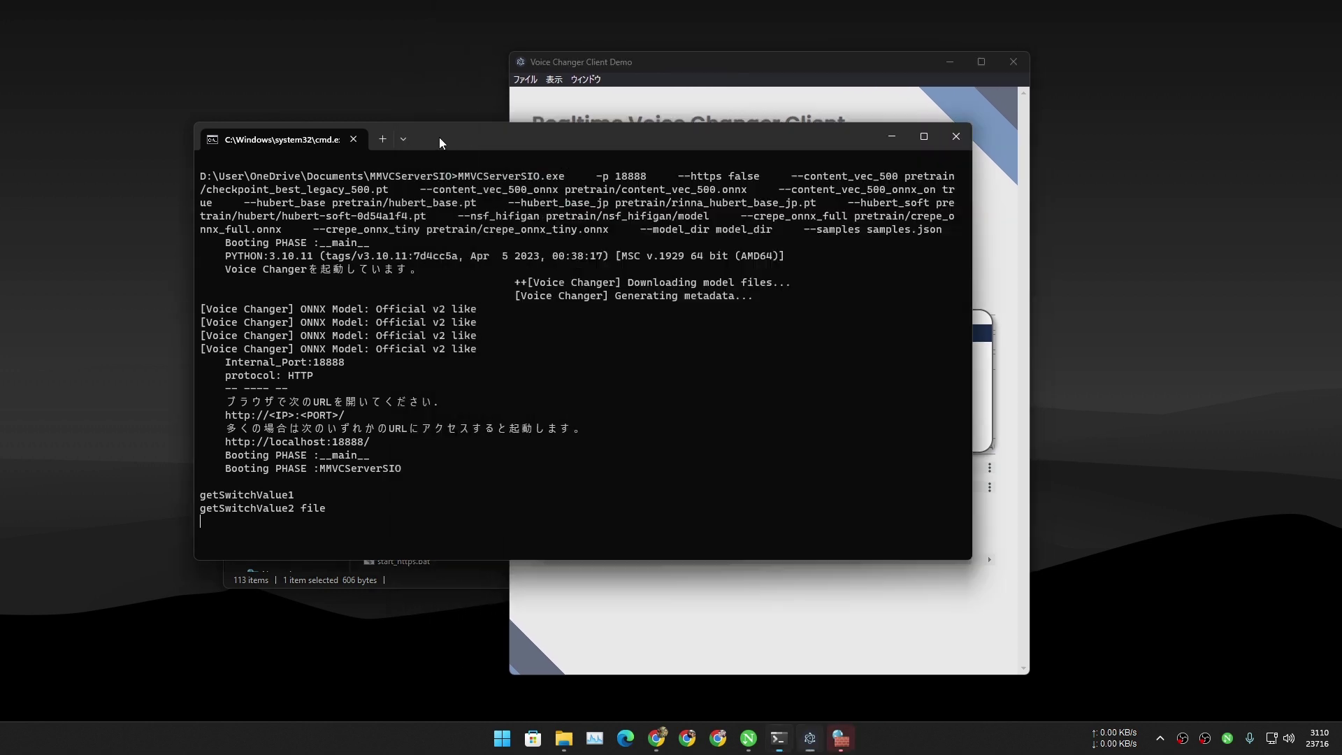
{"action": "left_click", "coordinate": [755, 60]}
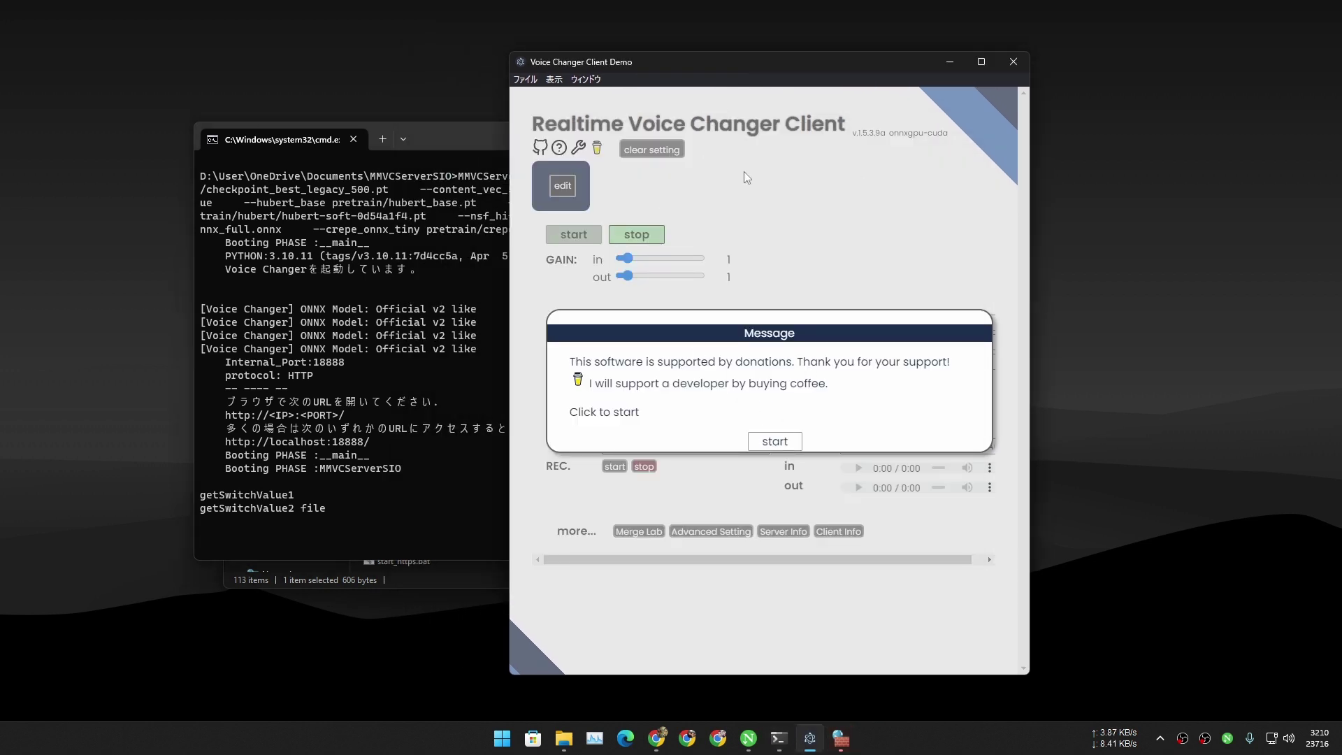
{"action": "left_click", "coordinate": [775, 441]}
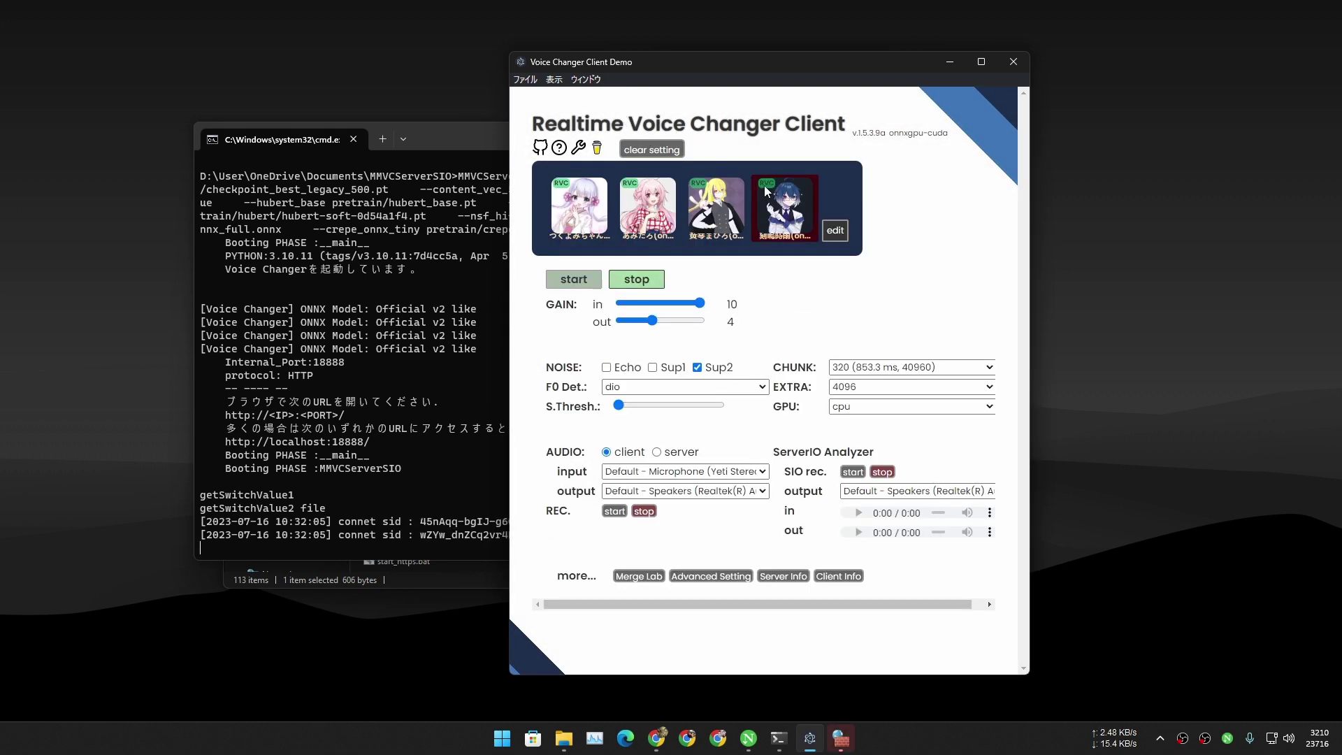
Compare the server console window with the client window, moving the console slightly aside to read its startup output.
{"action": "key", "text": "alt+Tab"}
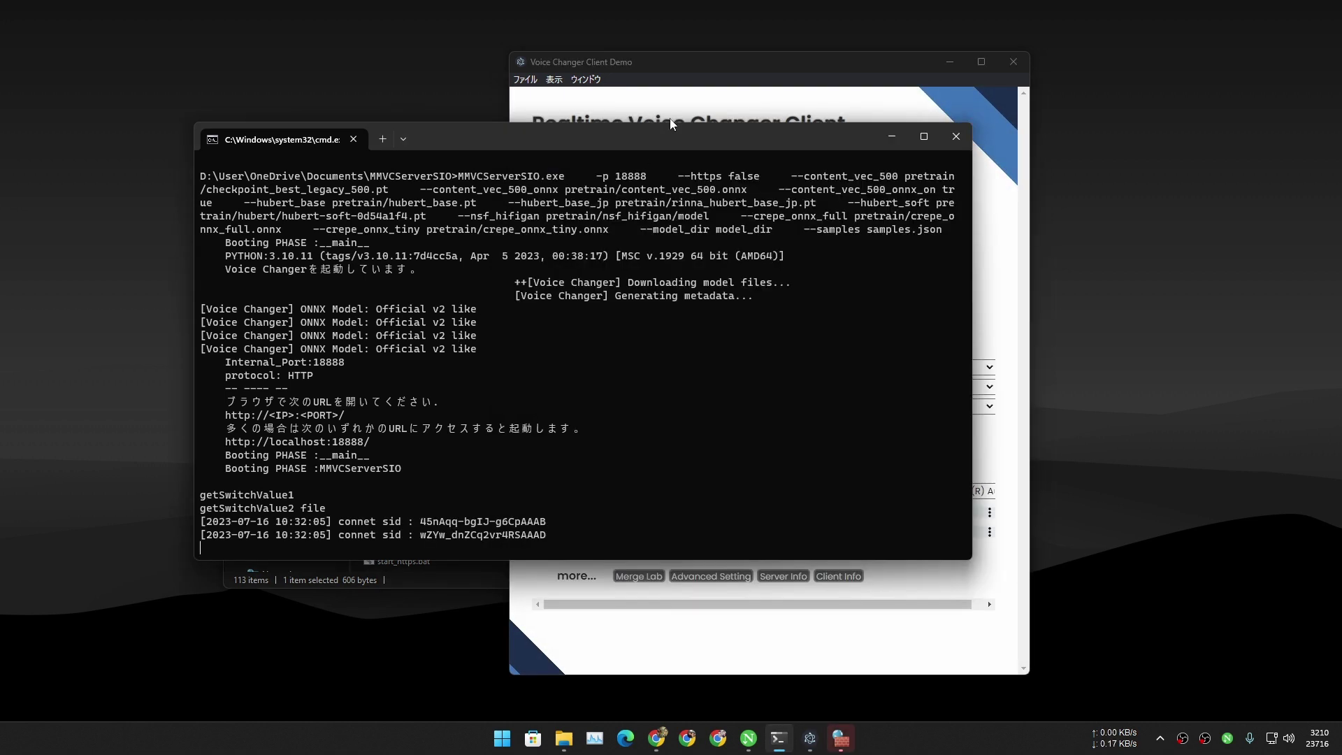
{"action": "left_click_drag", "start_coordinate": [647, 137], "coordinate": [597, 128]}
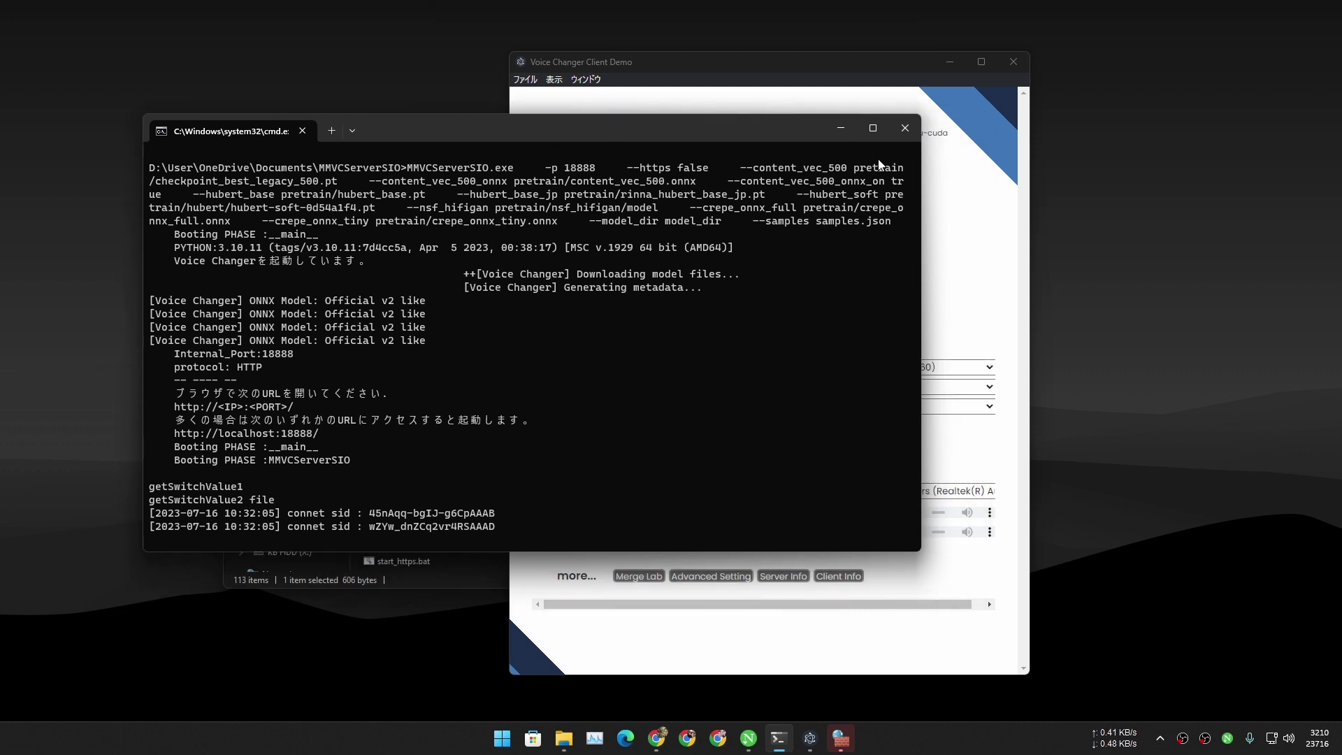
{"action": "key", "text": "alt+Tab"}
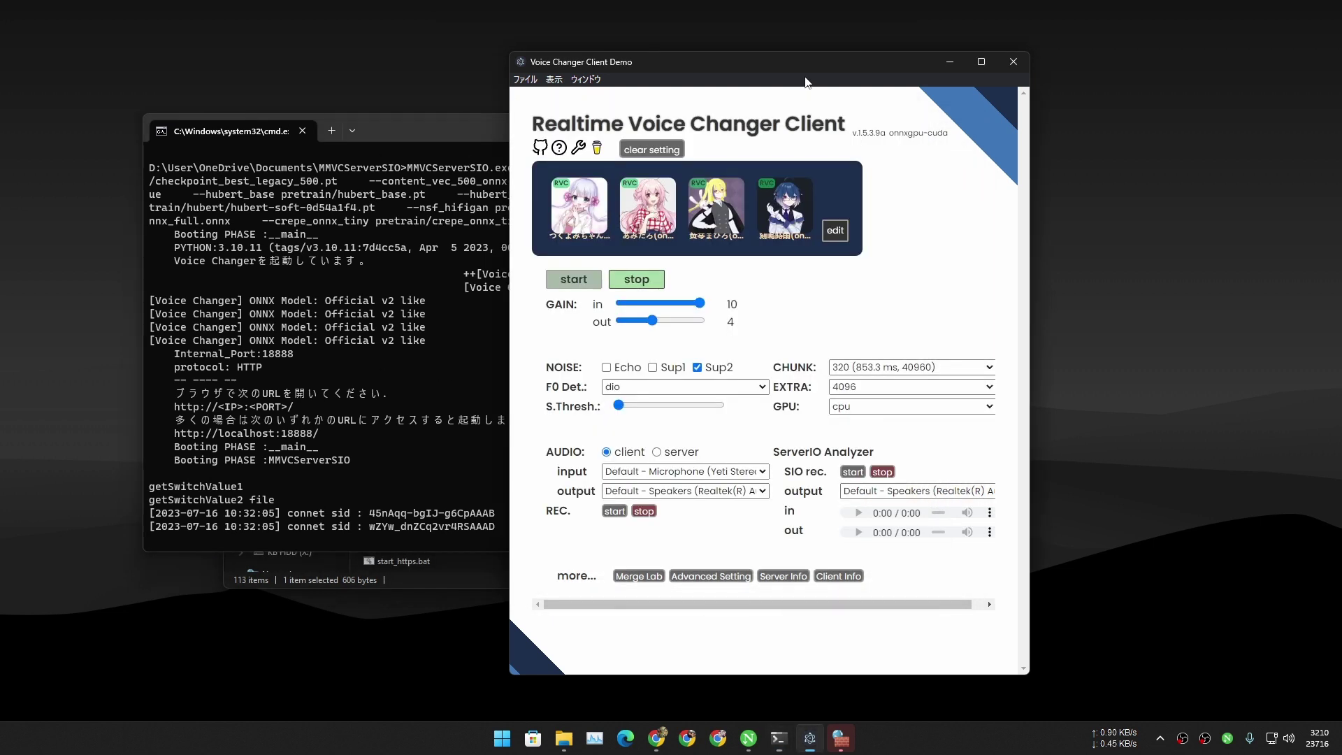
{"action": "left_click", "coordinate": [409, 124]}
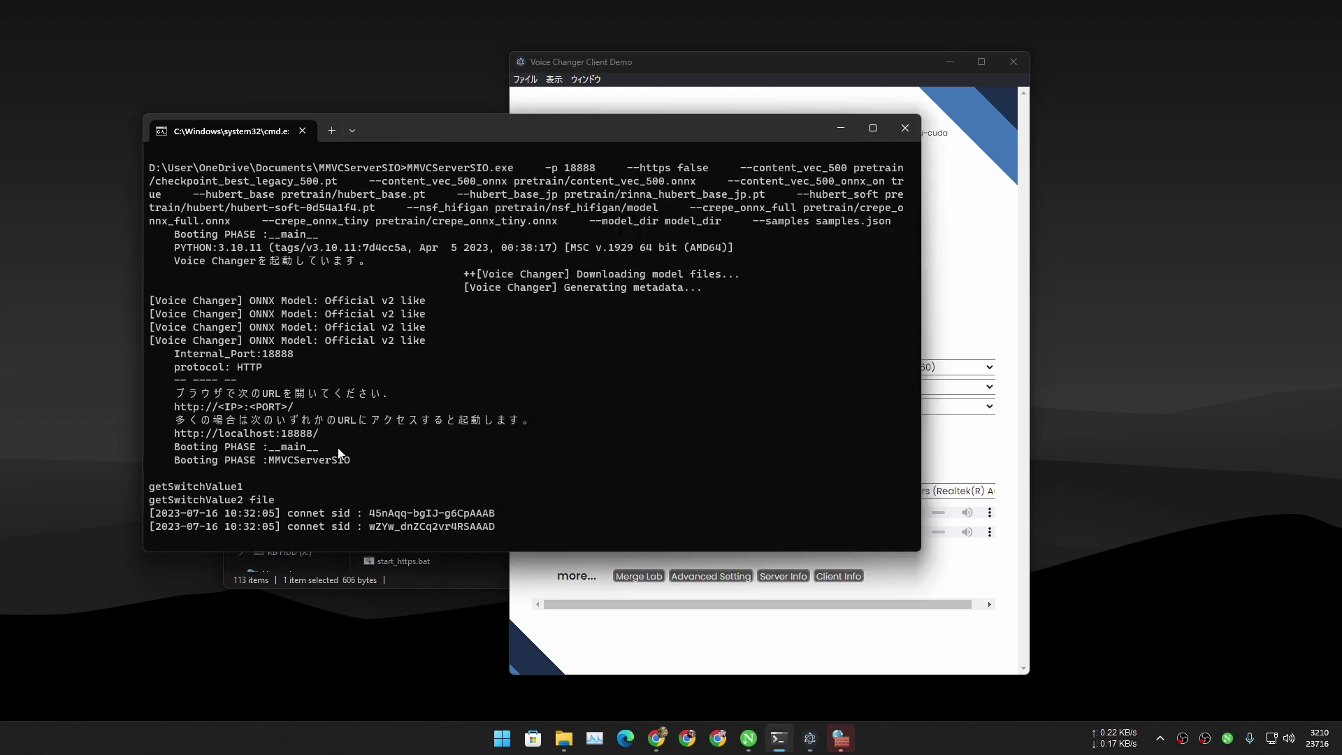
Allow mmvcserversio.exe through Windows Defender Firewall on public networks and reposition the client window.
{"action": "left_click", "coordinate": [778, 66]}
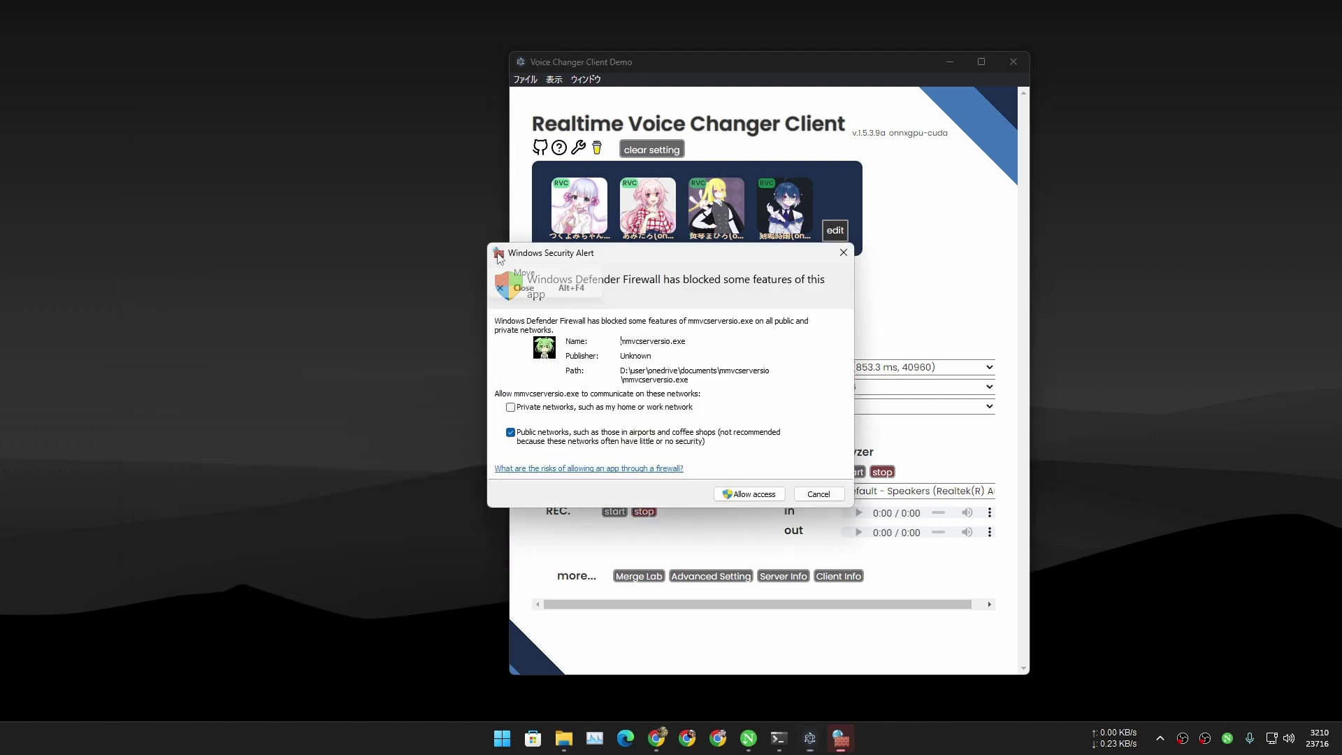
{"action": "left_click", "coordinate": [729, 493]}
{"action": "left_click_drag", "start_coordinate": [840, 69], "coordinate": [791, 65]}
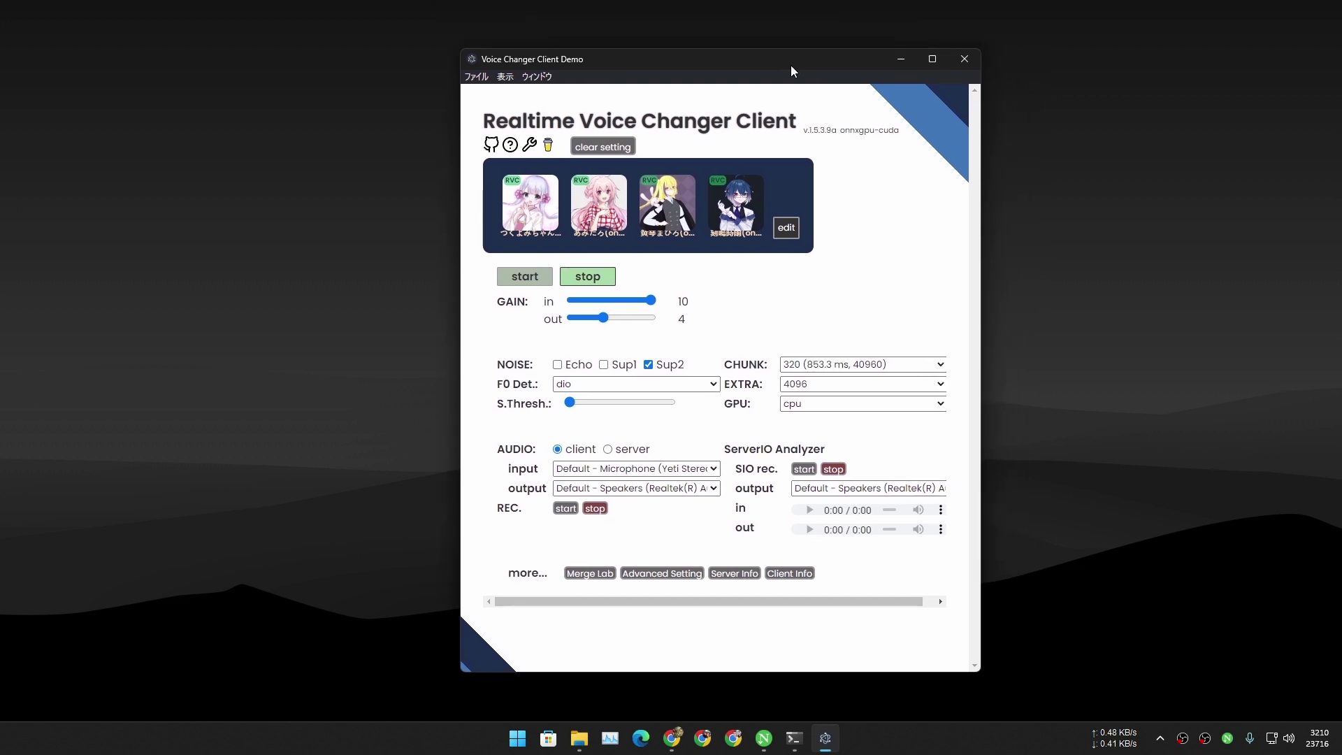
Switch through the sample voice models, ending on the first one with the lavender-haired character.
{"action": "left_click", "coordinate": [539, 216]}
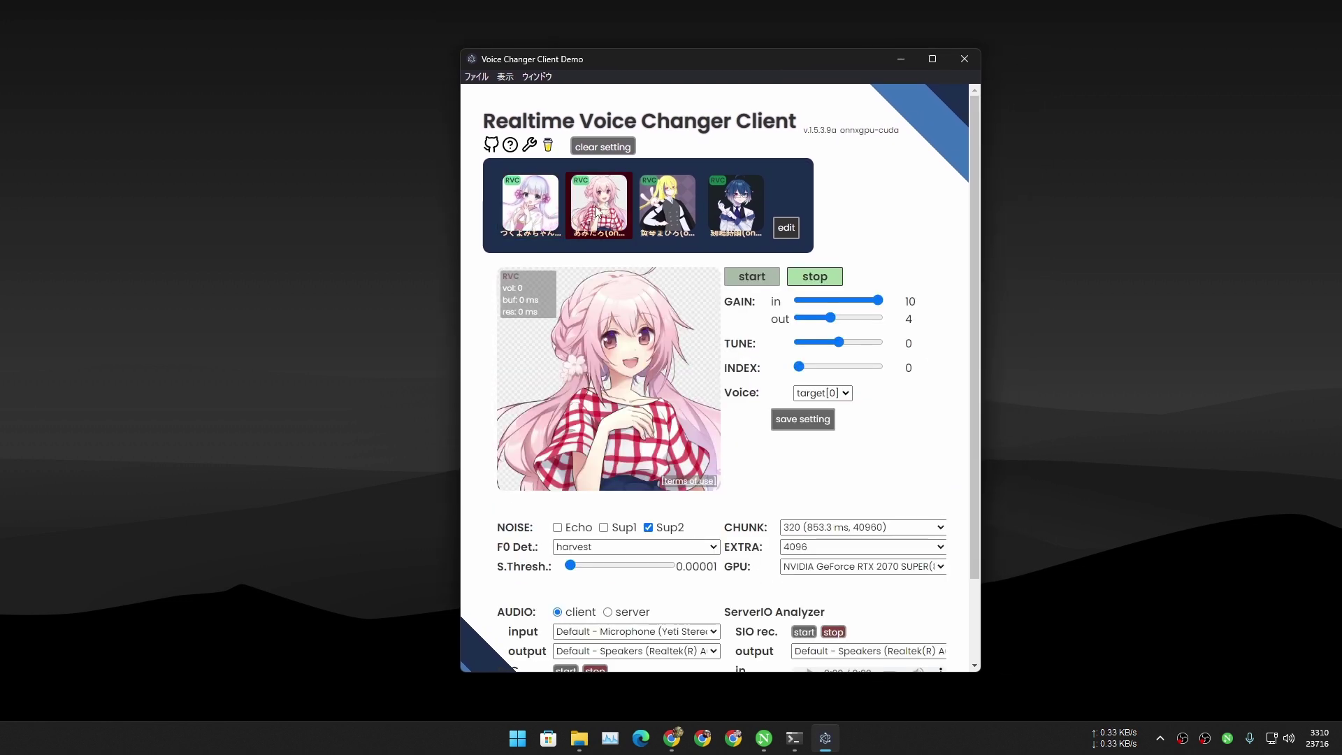
{"action": "left_click", "coordinate": [596, 212]}
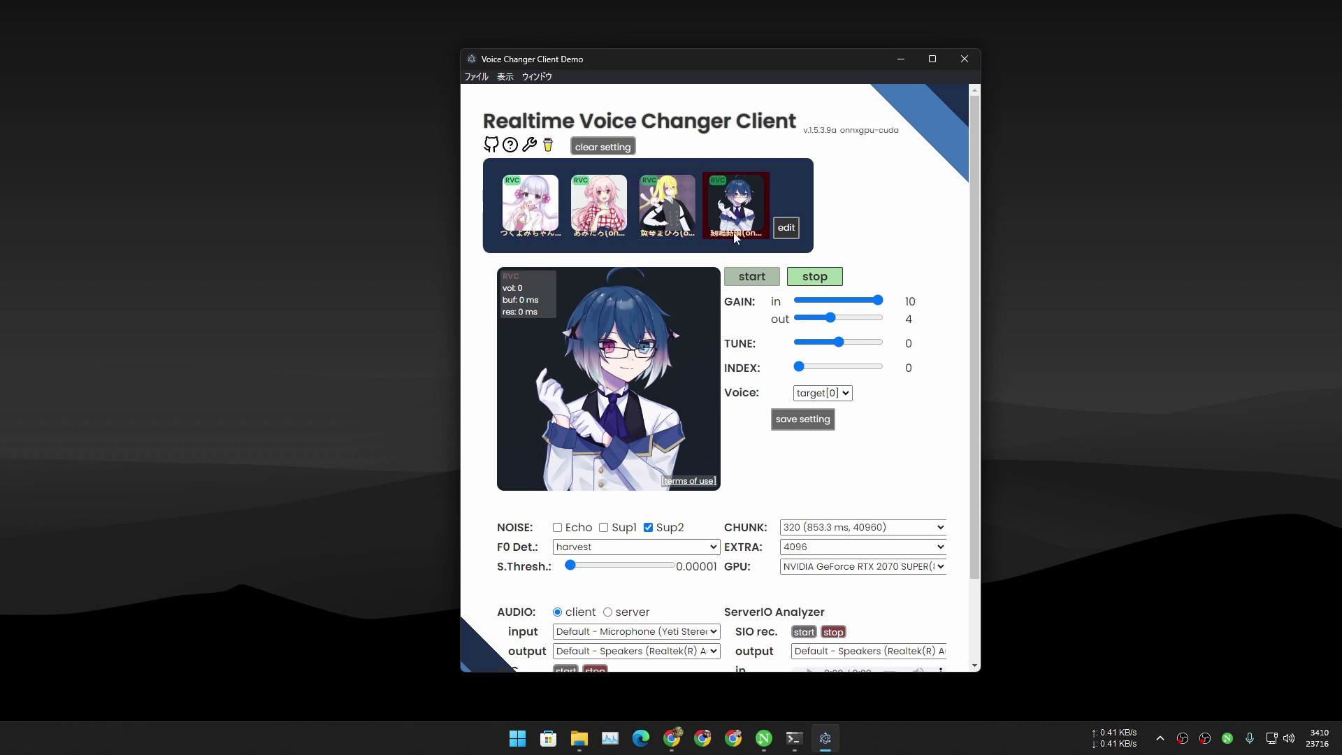
{"action": "left_click", "coordinate": [546, 204]}
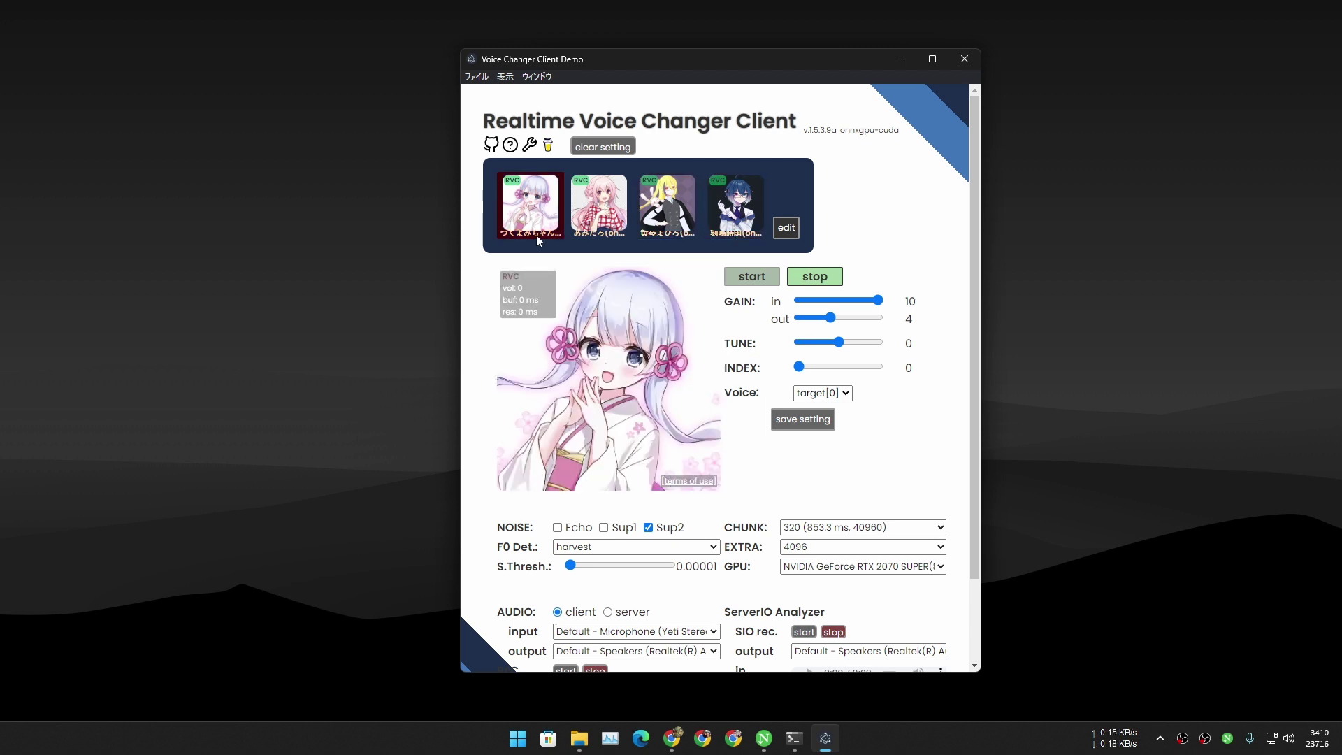
Check the model loading log in the server console and view the available CHUNK sizes in the client.
{"action": "left_click", "coordinate": [794, 738]}
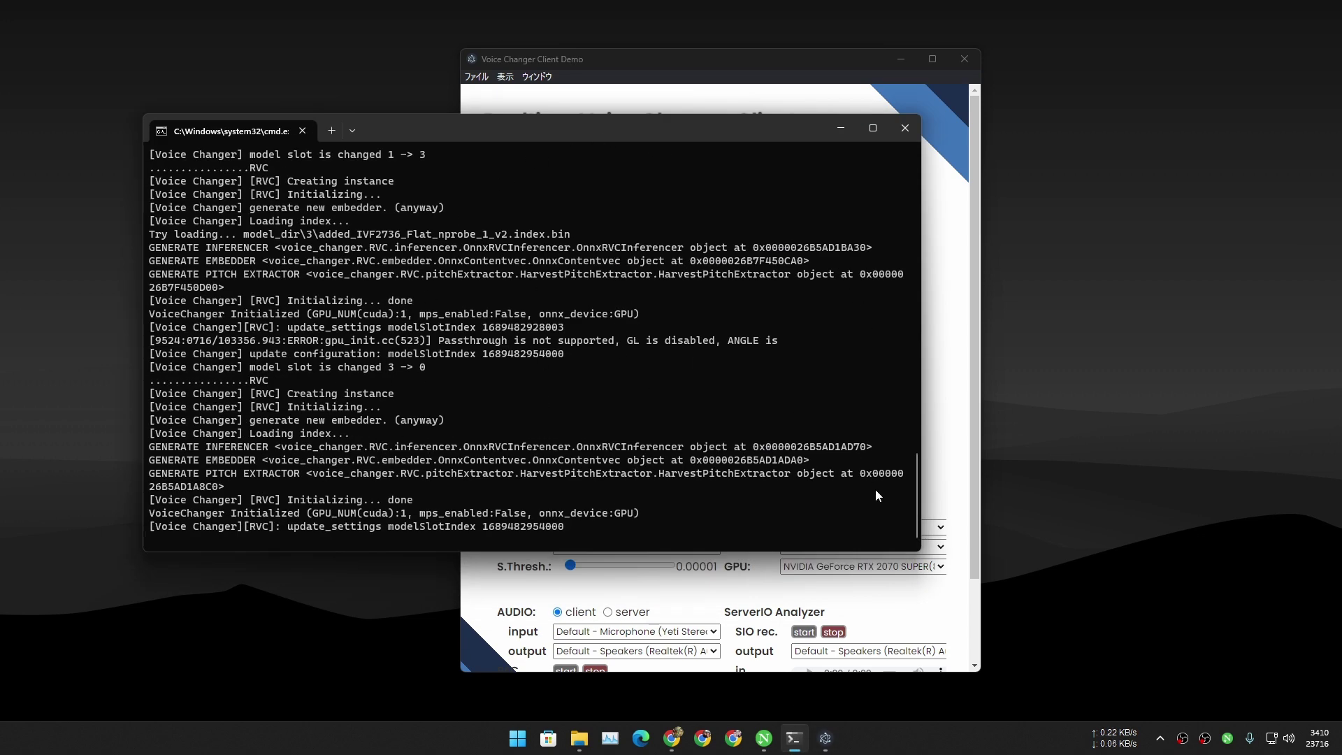
{"action": "left_click", "coordinate": [757, 111]}
{"action": "left_click", "coordinate": [881, 529]}
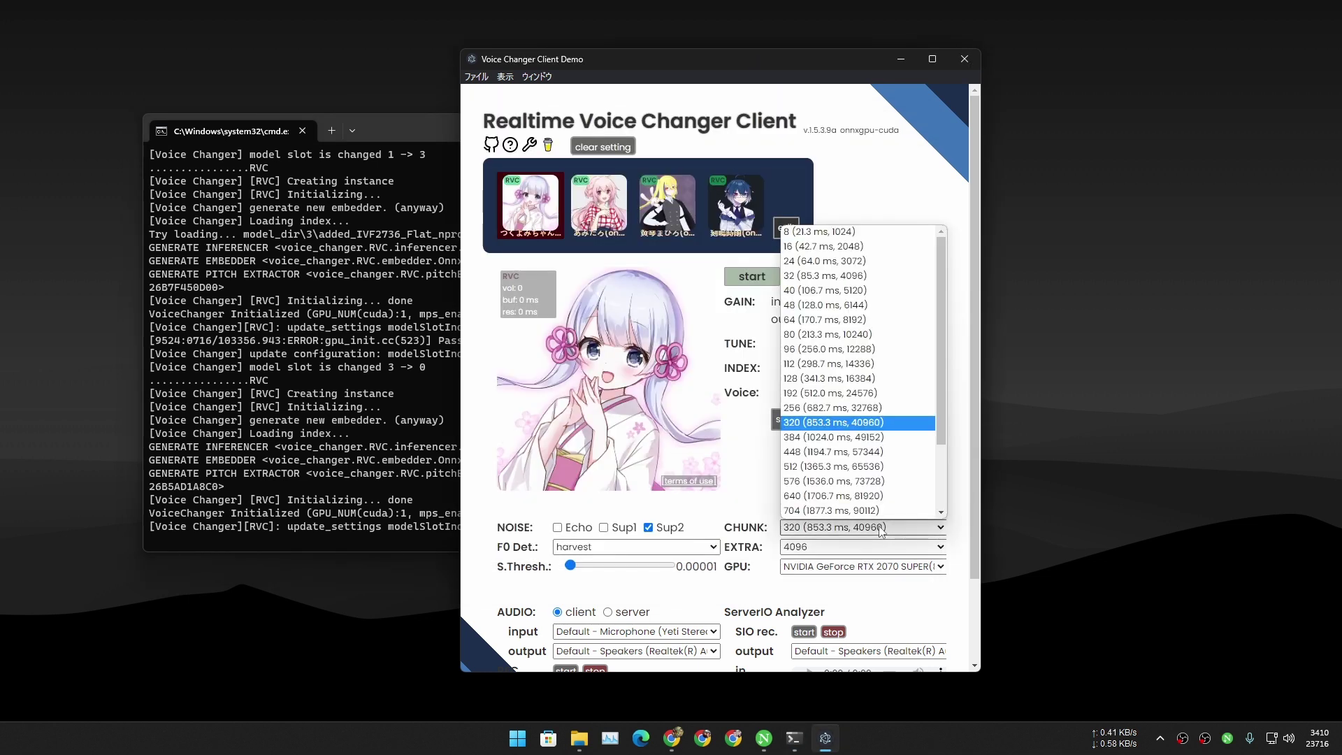
{"action": "left_click", "coordinate": [881, 529]}
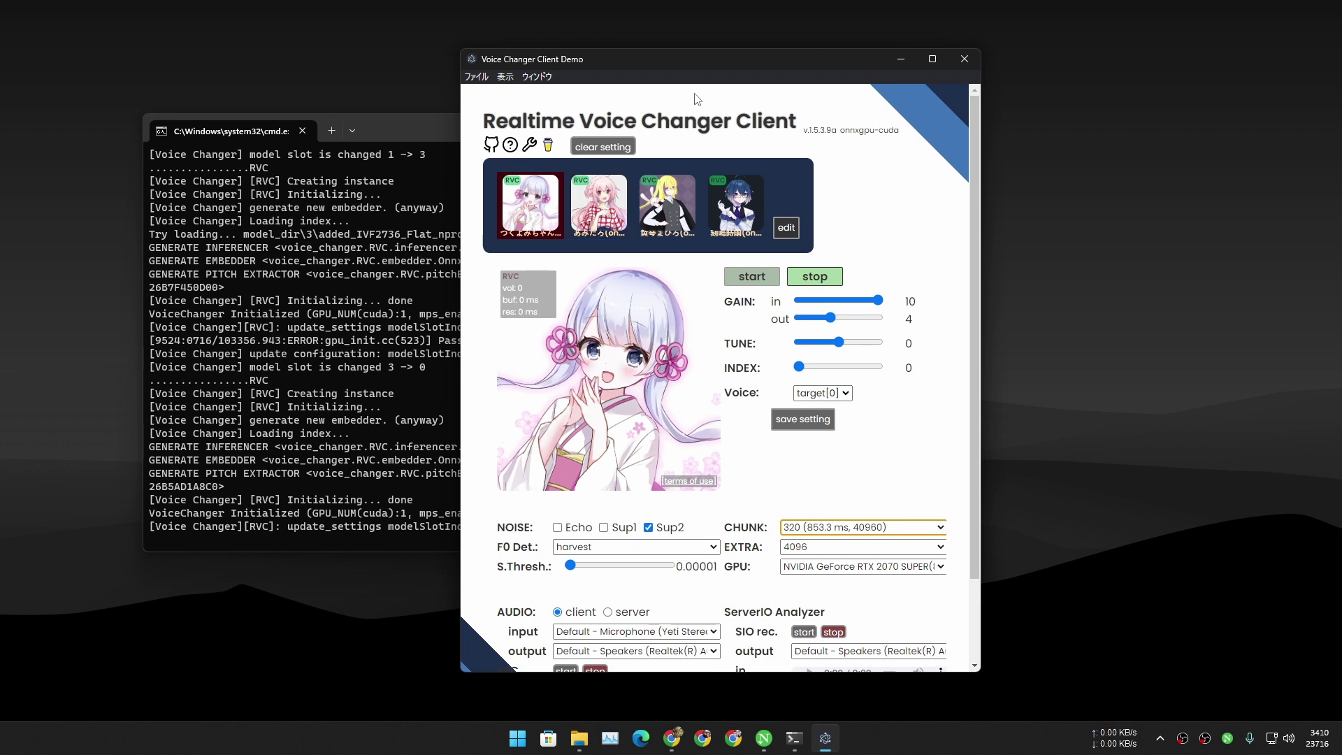
Choose the second voice model with the pink-haired character and snap the client window to half of the screen.
{"action": "left_click", "coordinate": [595, 214]}
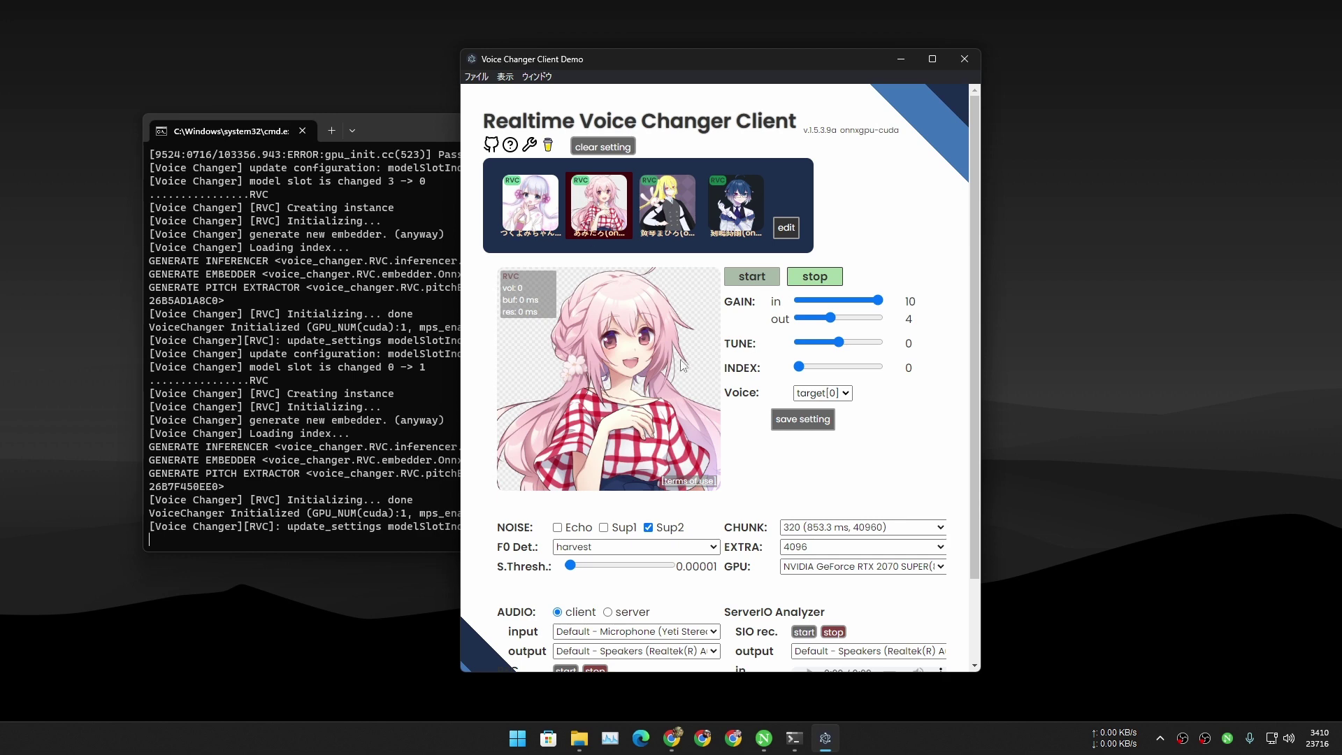
{"action": "key", "text": "super+Left"}
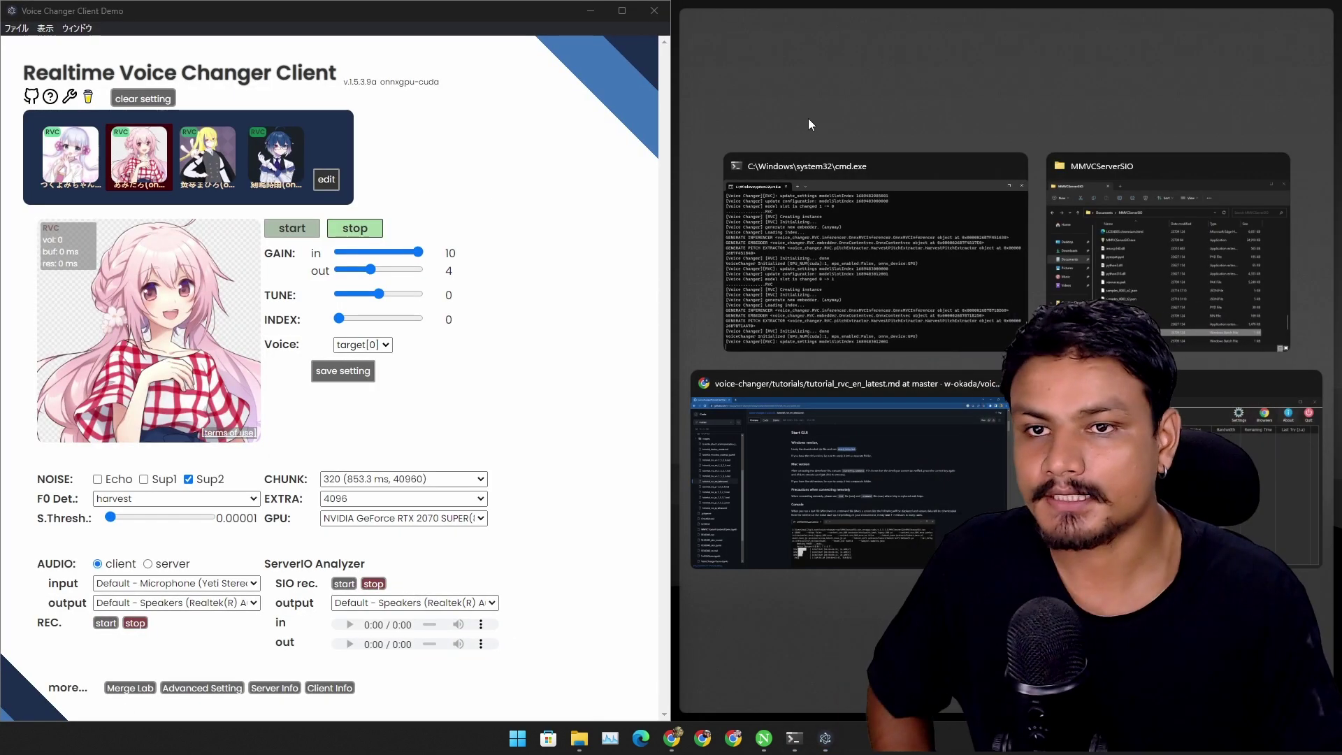
{"action": "left_click", "coordinate": [725, 68]}
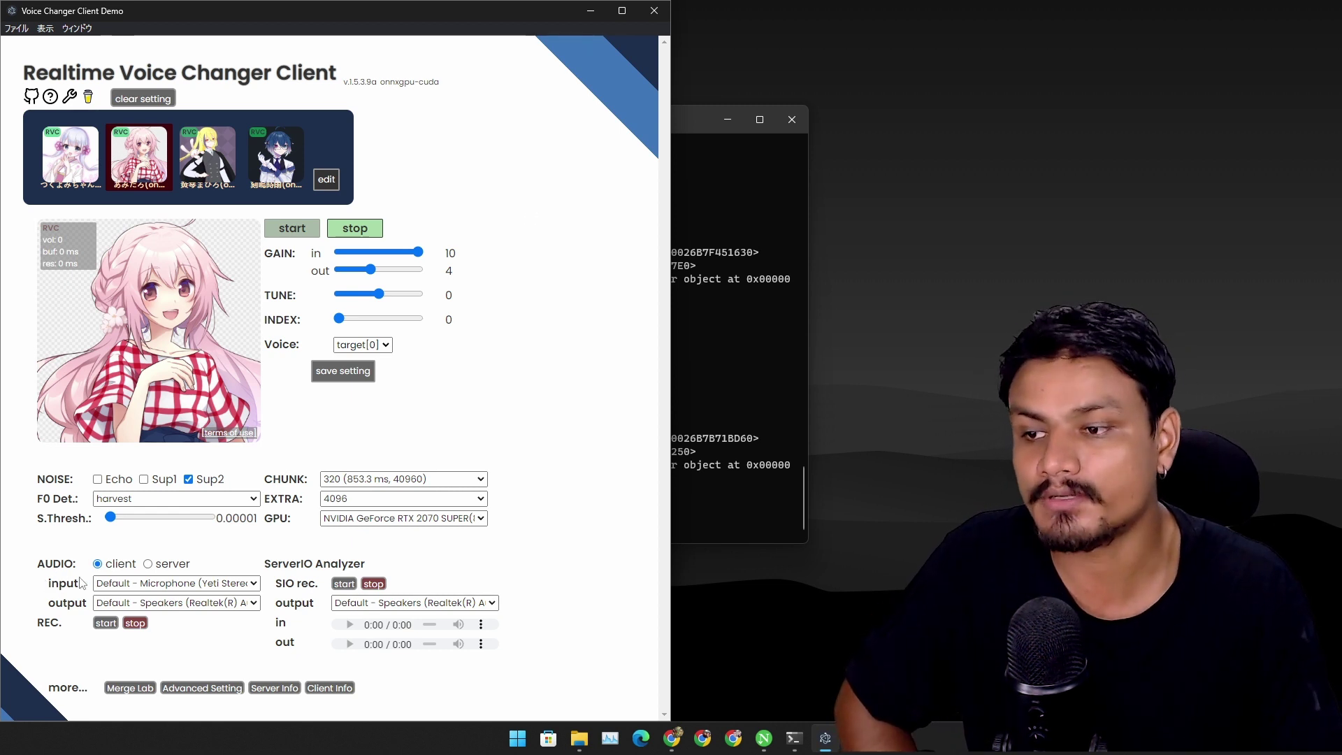
Set the client audio input to Microphone (Yeti Stereo Microphone) and the output to Speakers (Realtek(R) Audio).
{"action": "left_click", "coordinate": [112, 586]}
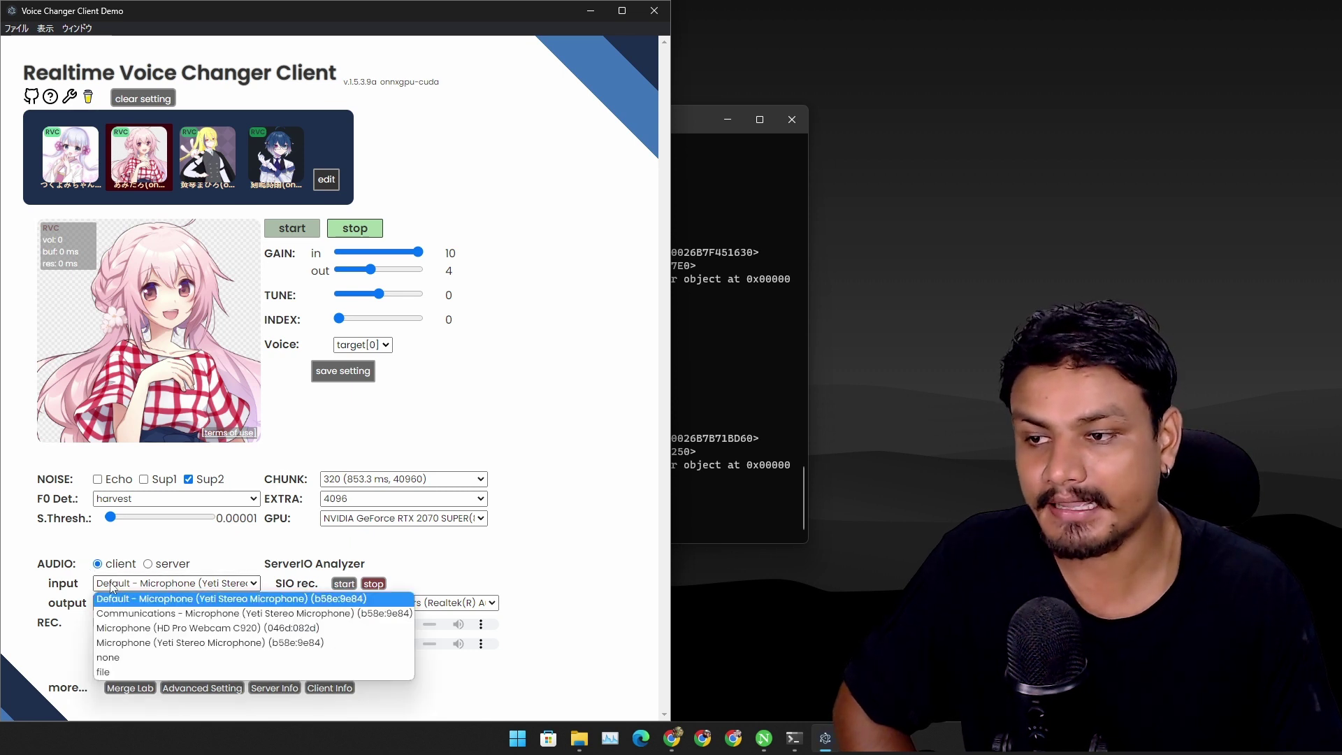
{"action": "left_click", "coordinate": [177, 643]}
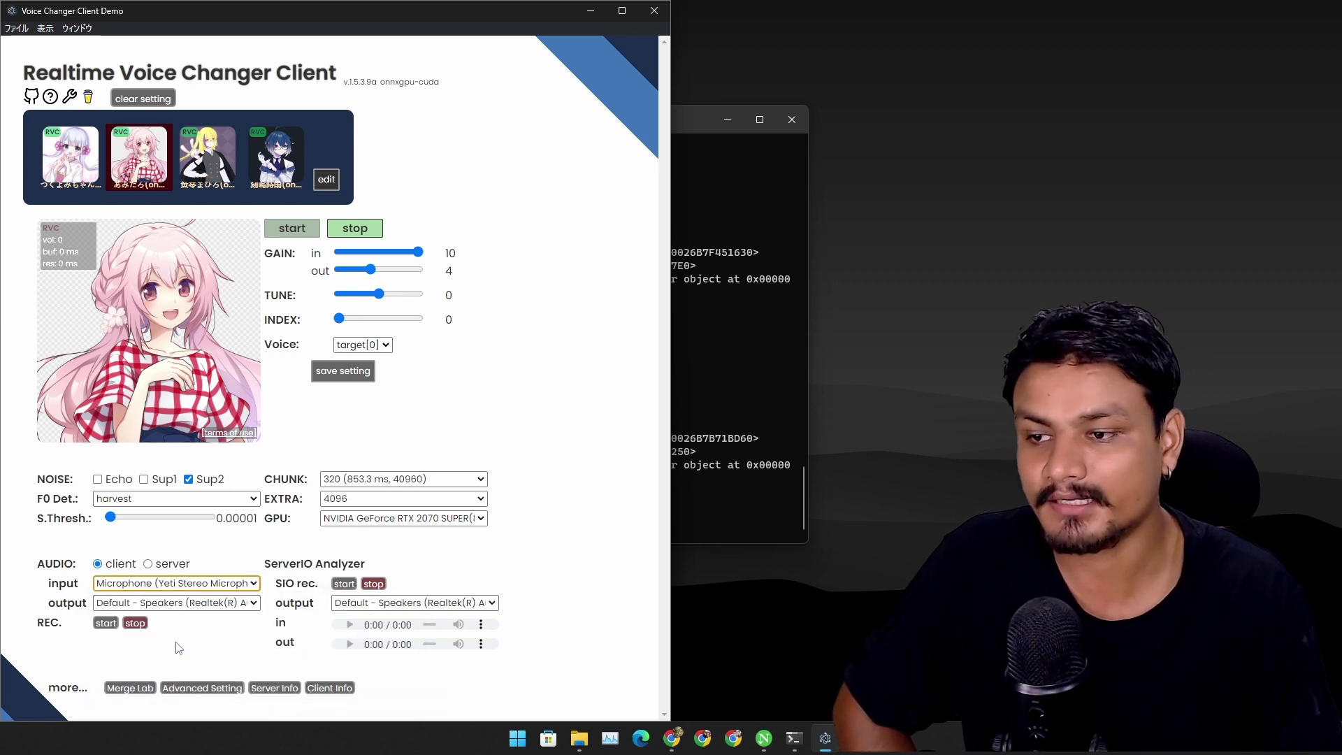
{"action": "left_click", "coordinate": [162, 605]}
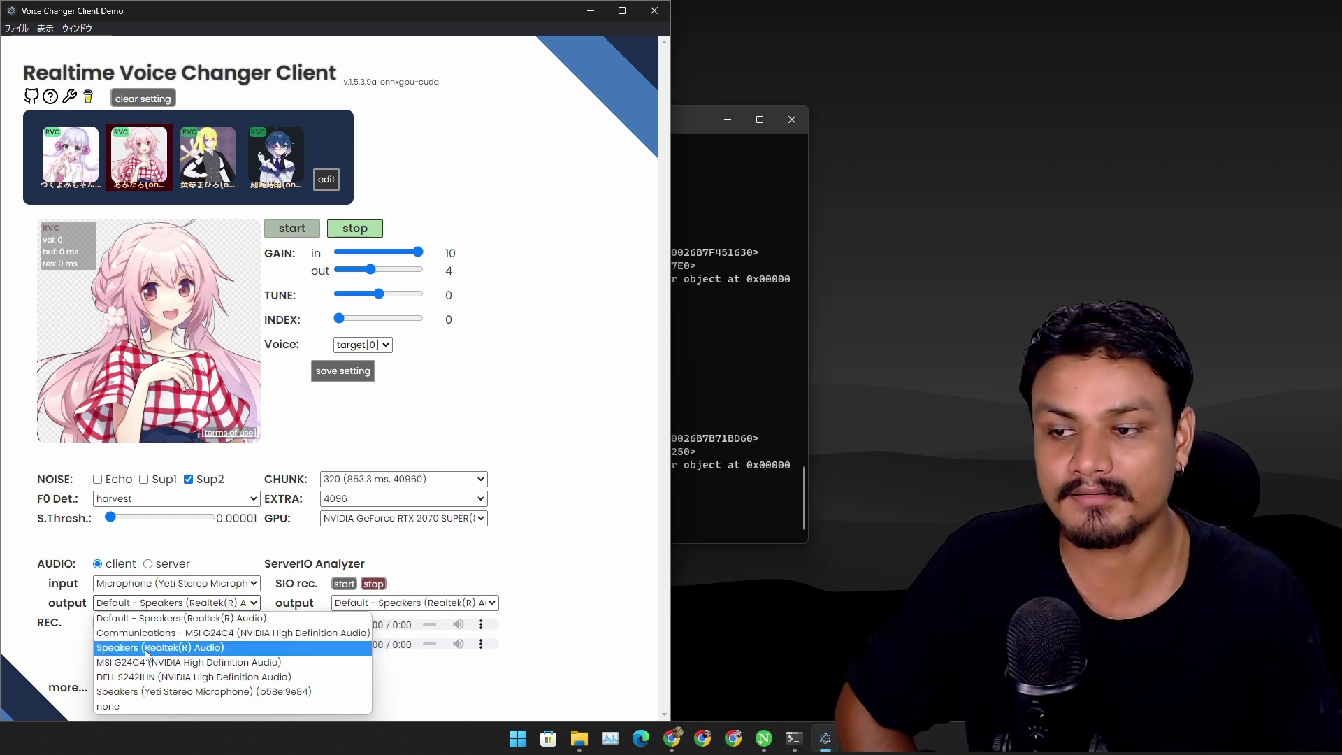
{"action": "left_click", "coordinate": [159, 648]}
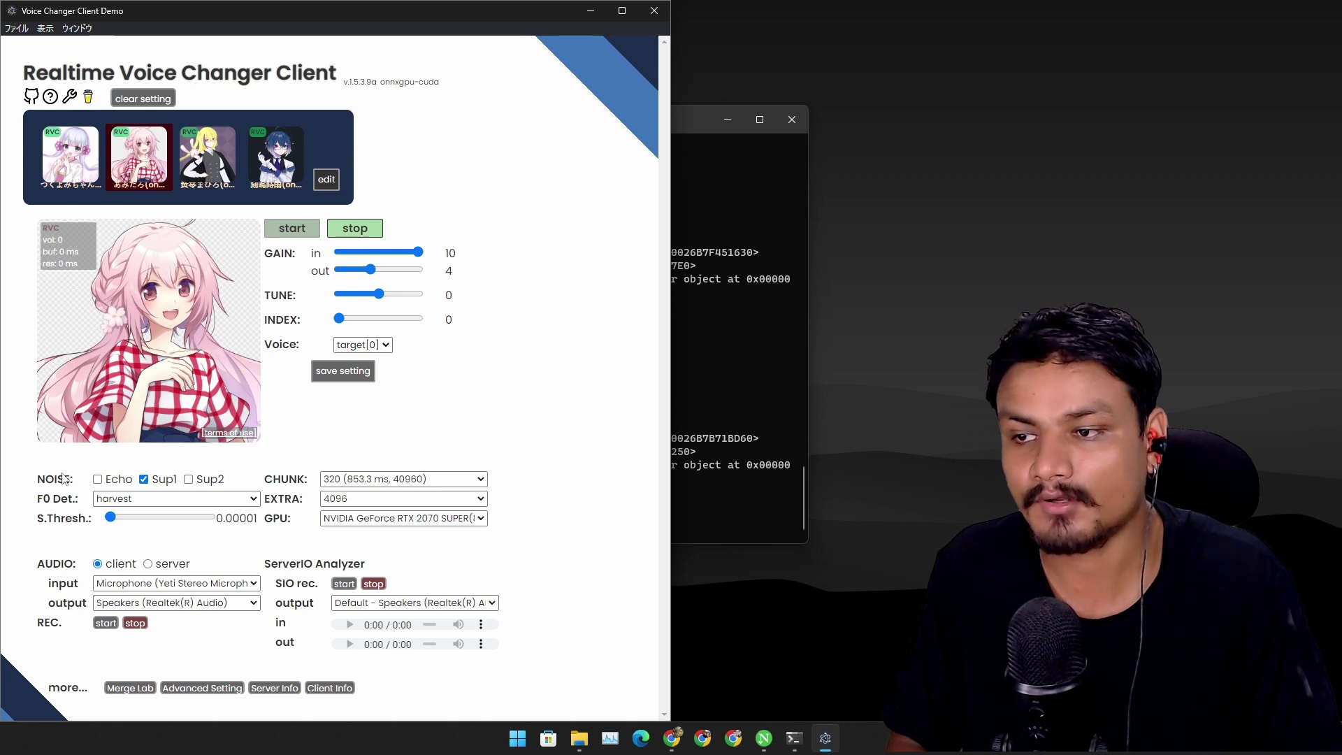
{"action": "left_click", "coordinate": [98, 480]}
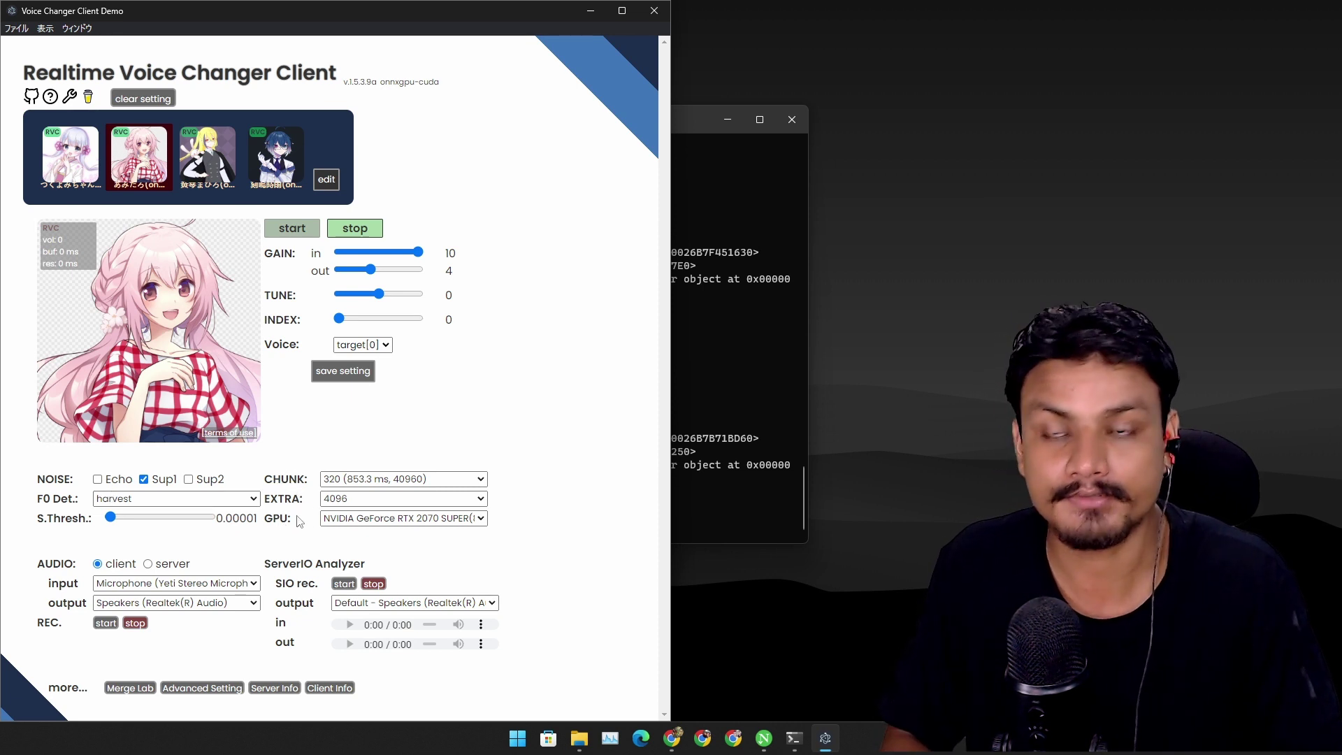
Choose 320 (853.3 ms, 40960) as the CHUNK size and keep EXTRA at 4096.
{"action": "left_click", "coordinate": [346, 481]}
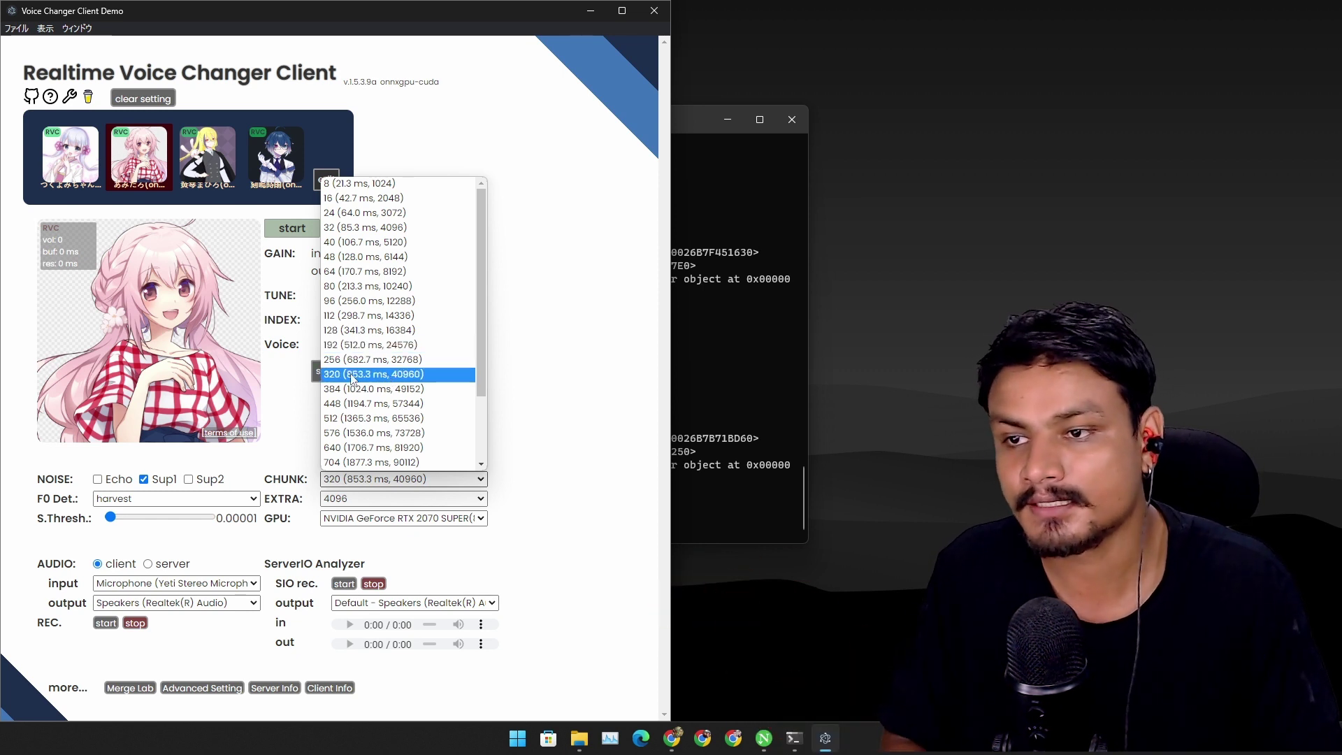
{"action": "left_click", "coordinate": [362, 381]}
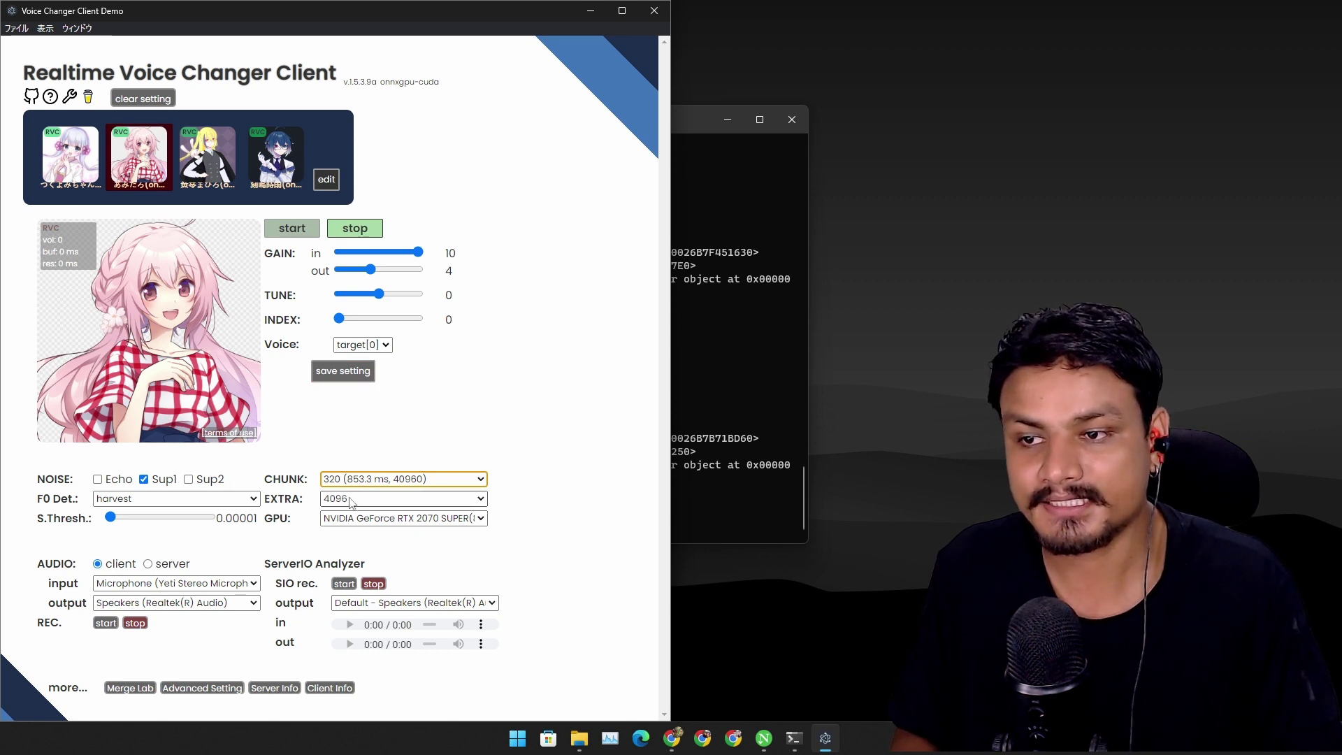
{"action": "left_click", "coordinate": [481, 499]}
{"action": "left_click", "coordinate": [350, 508]}
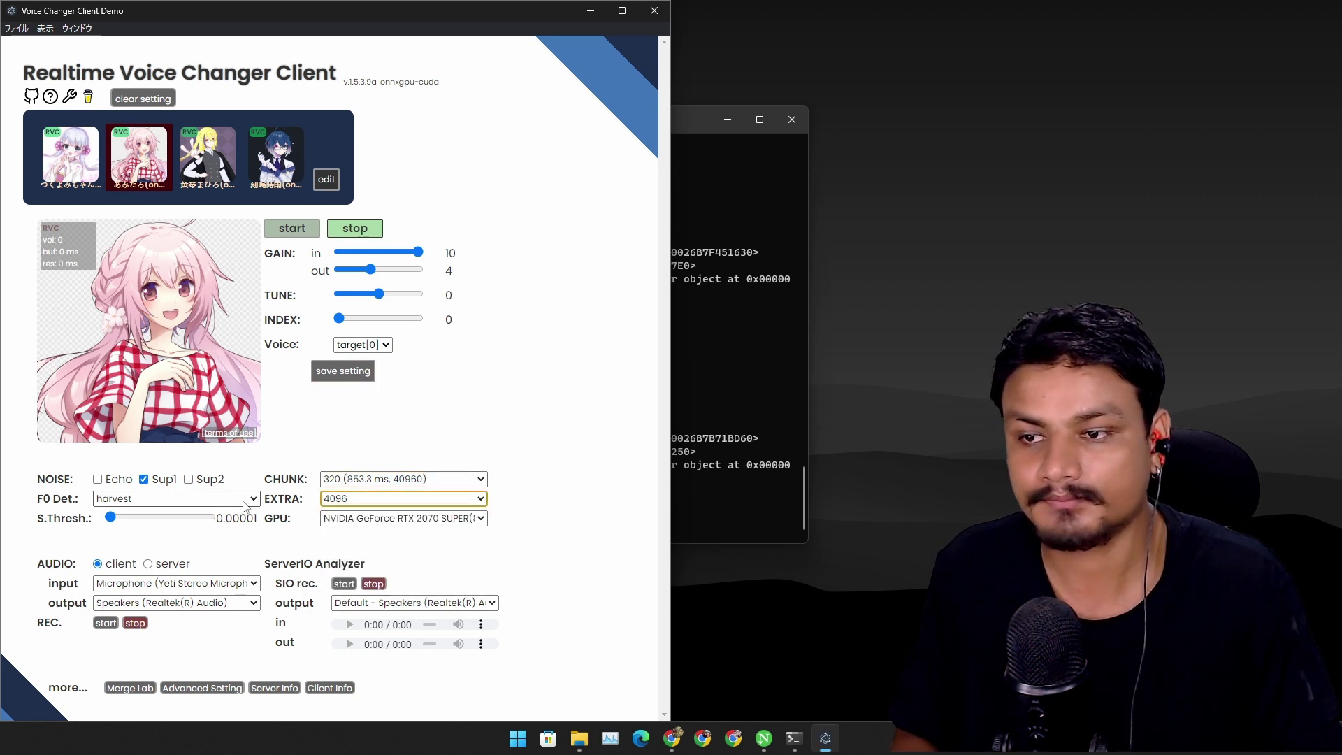
Try cpu as the processing device, and set GPU back to NVIDIA GeForce RTX 2070 SUPER(8GB).
{"action": "left_click", "coordinate": [360, 518]}
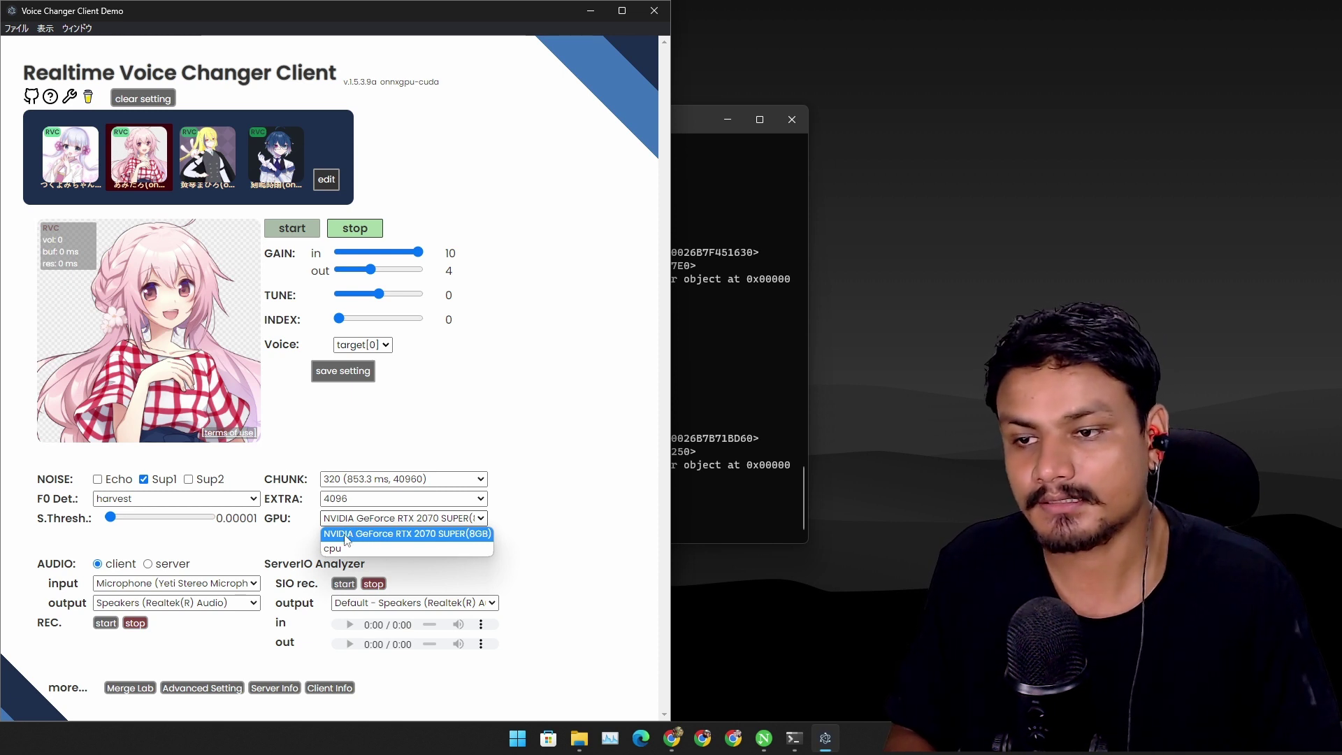
{"action": "left_click", "coordinate": [428, 540]}
{"action": "left_click", "coordinate": [401, 523]}
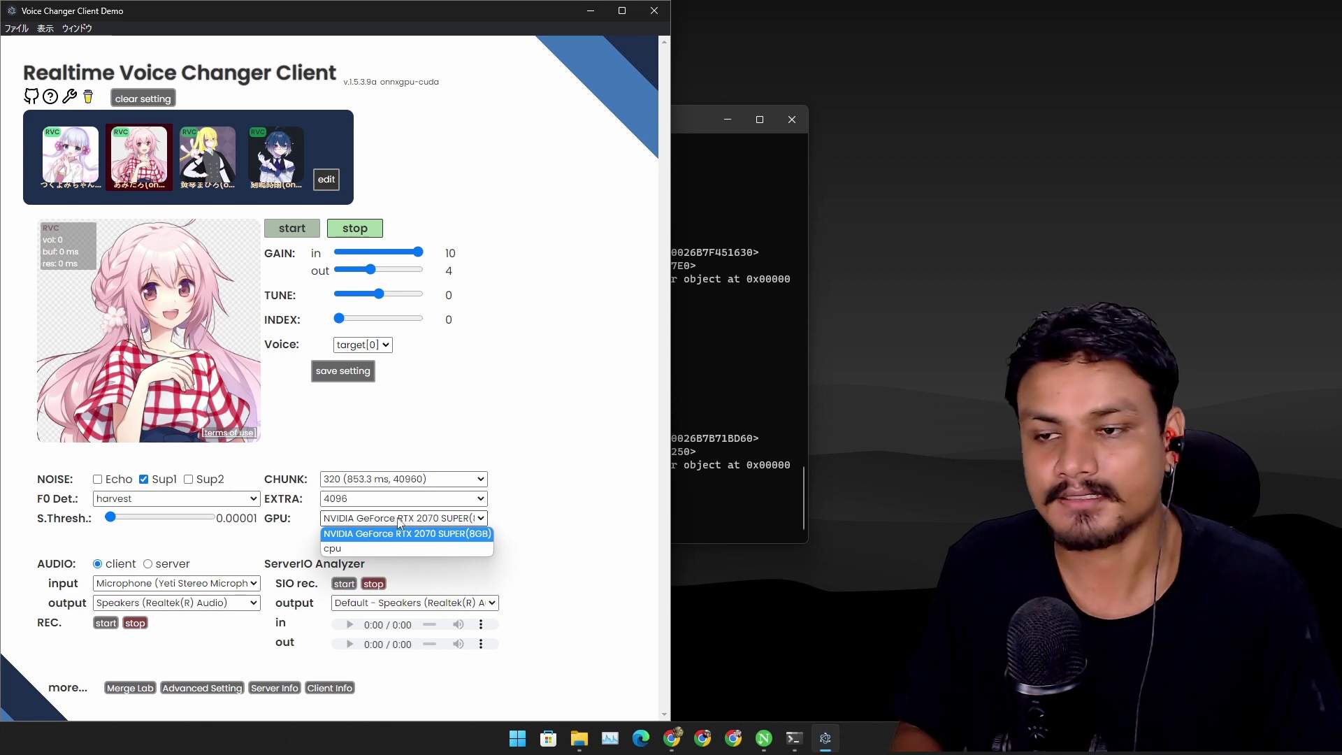
{"action": "left_click", "coordinate": [398, 523]}
{"action": "left_click", "coordinate": [396, 523]}
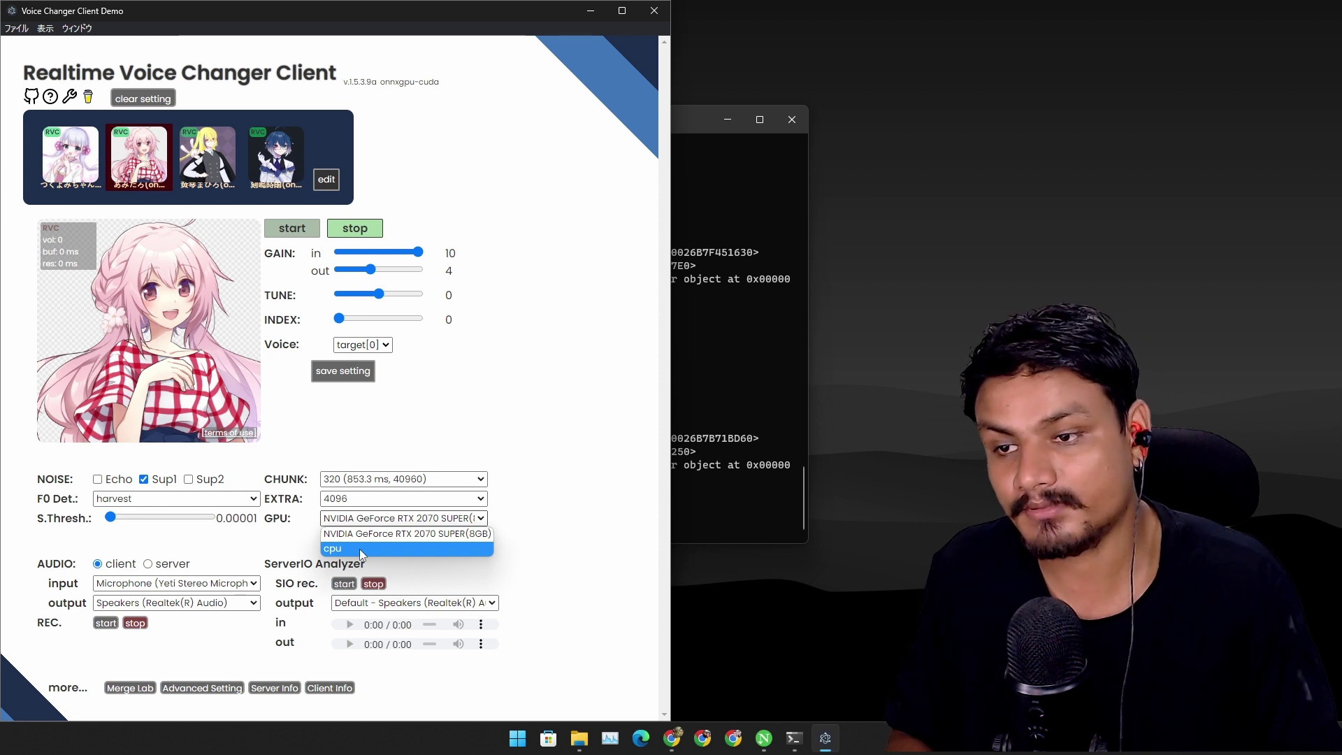
{"action": "left_click", "coordinate": [390, 533]}
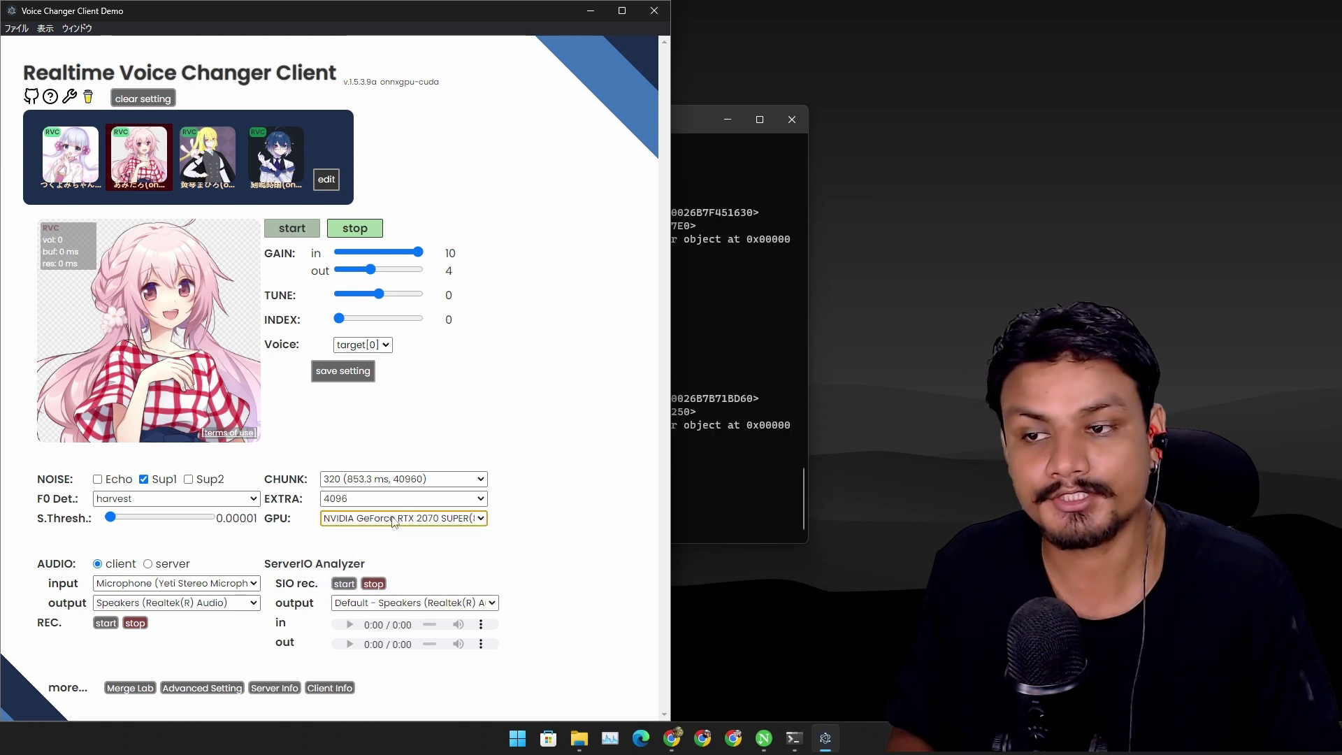
{"action": "key", "text": "Up"}
{"action": "left_click", "coordinate": [394, 520]}
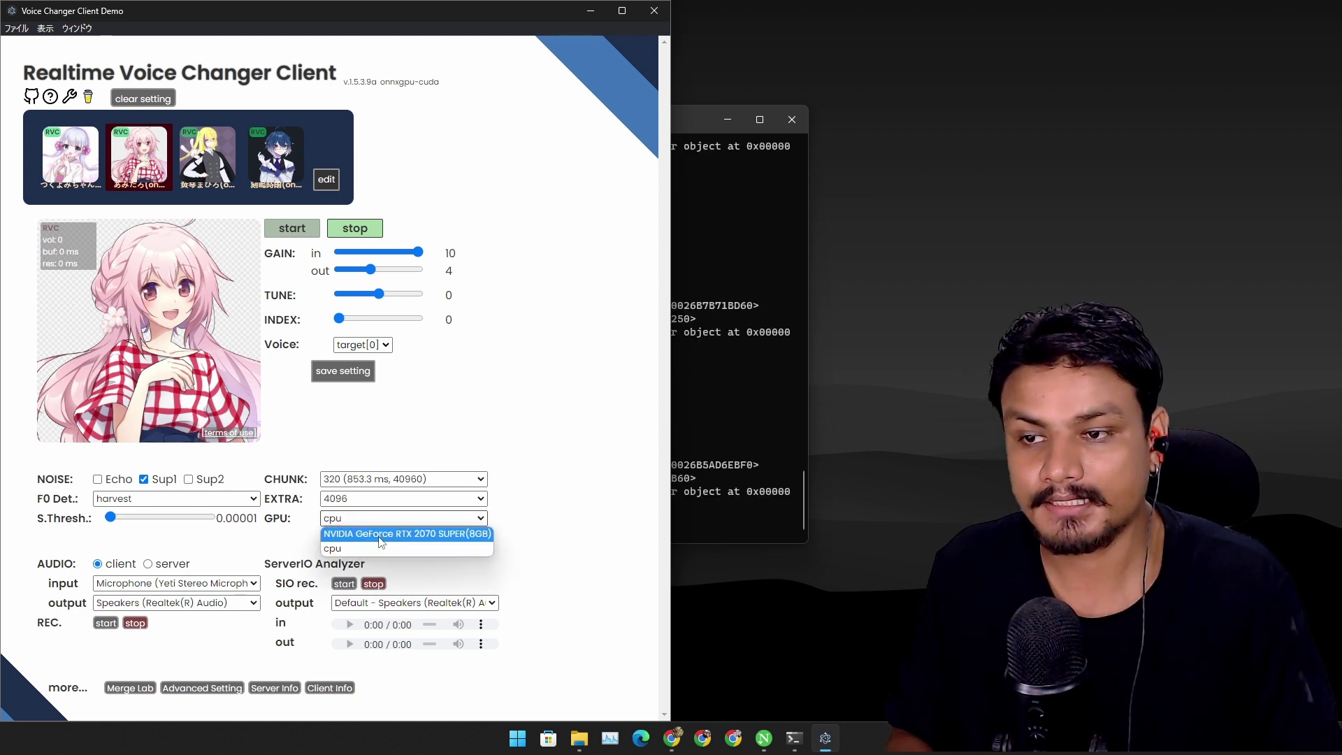
{"action": "left_click", "coordinate": [381, 535]}
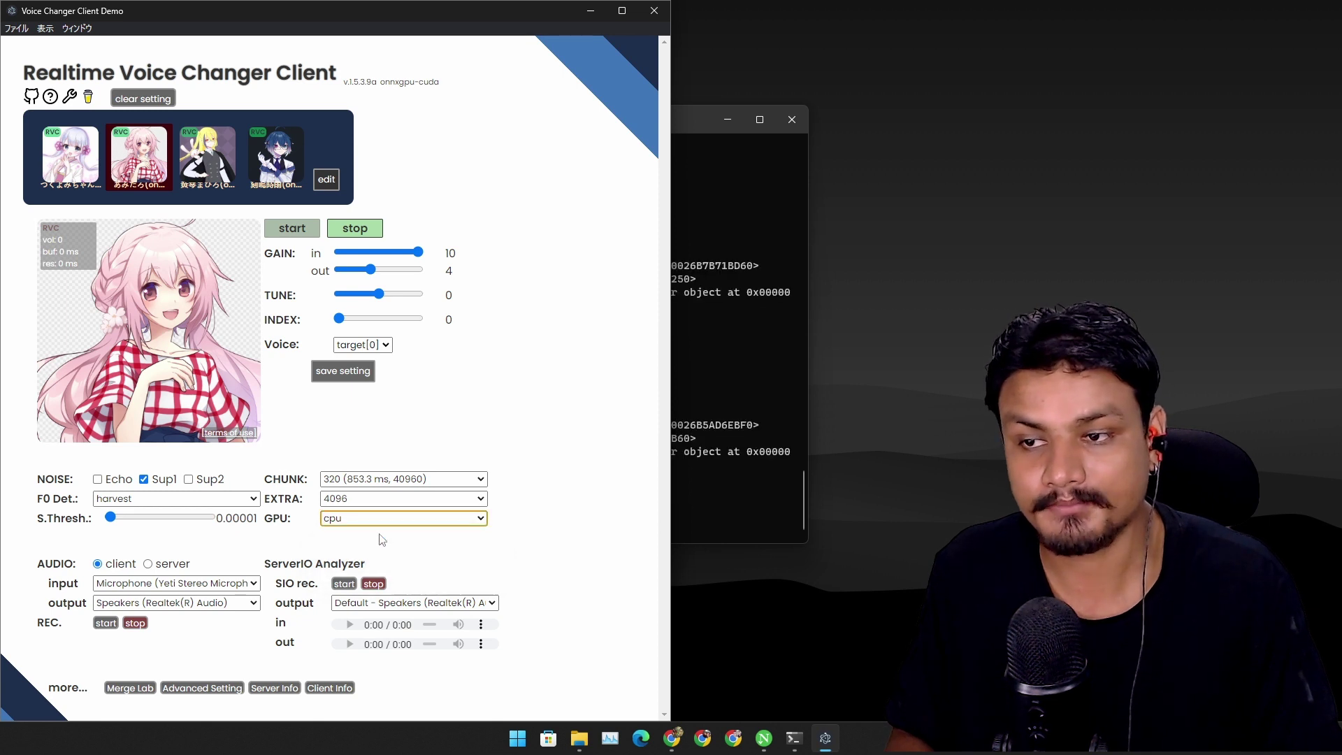
{"action": "left_click", "coordinate": [439, 548]}
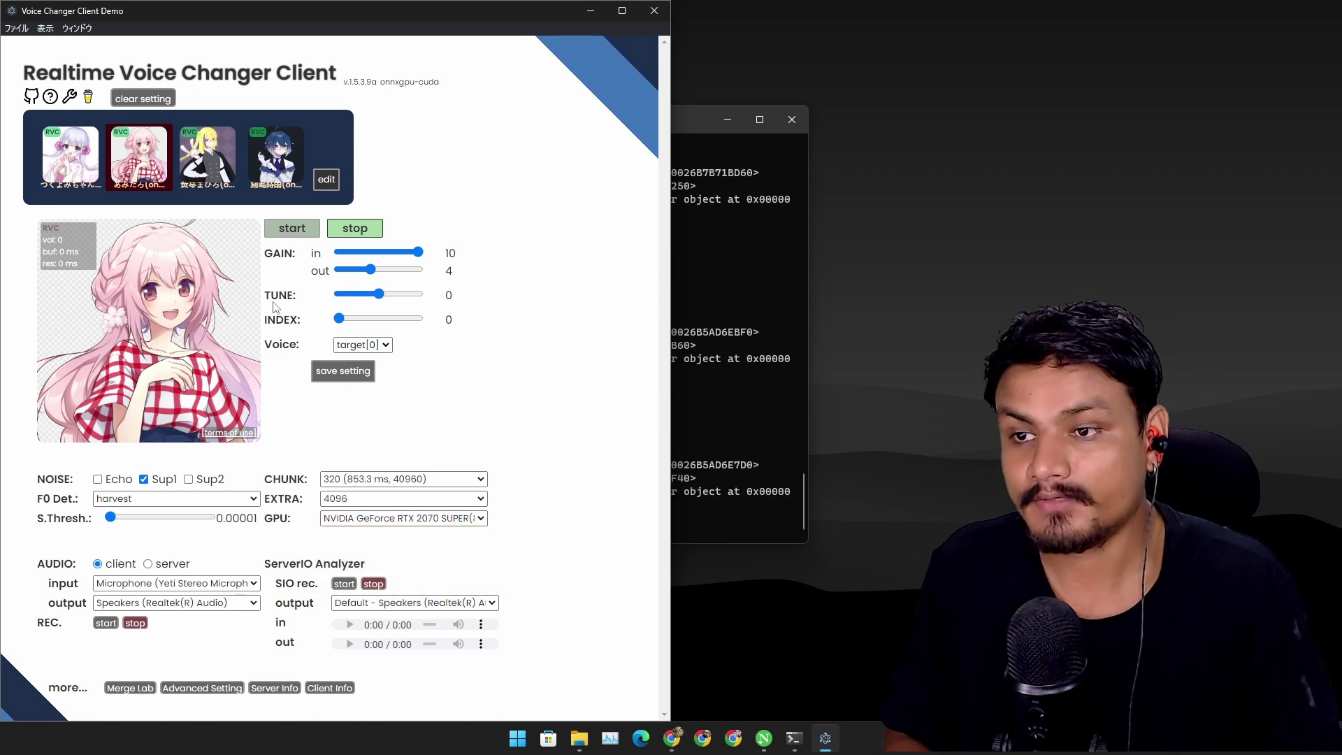
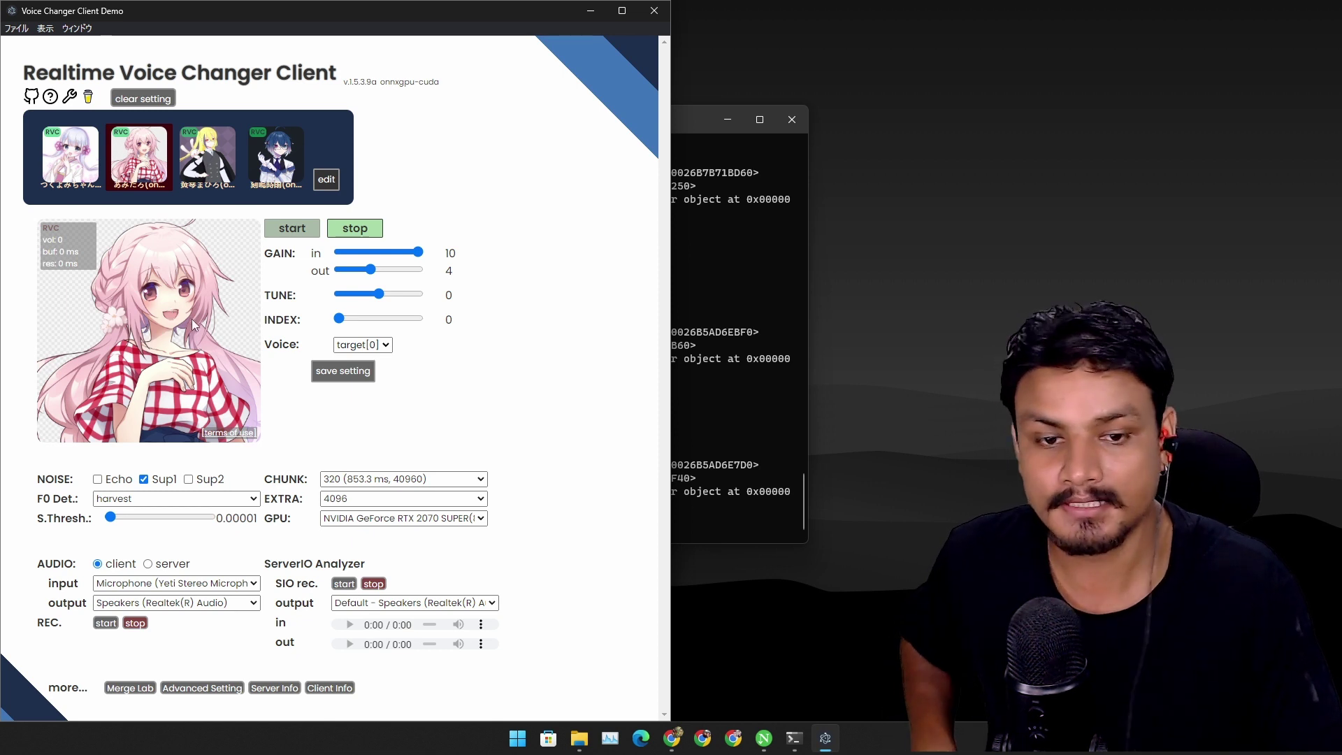
Test the pink-haired character's voice with live conversion, set its TUNE to 8, and stop the conversion.
{"action": "left_click", "coordinate": [292, 228]}
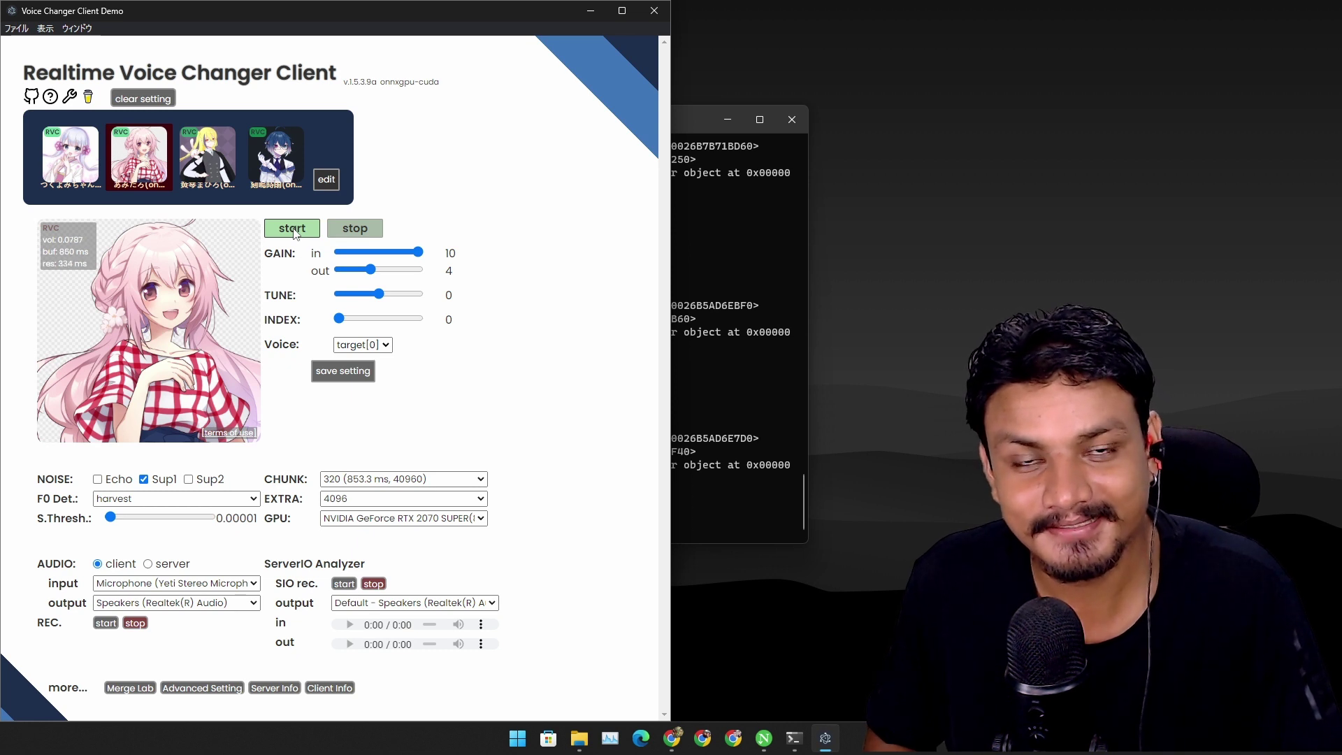
{"action": "left_click", "coordinate": [355, 228]}
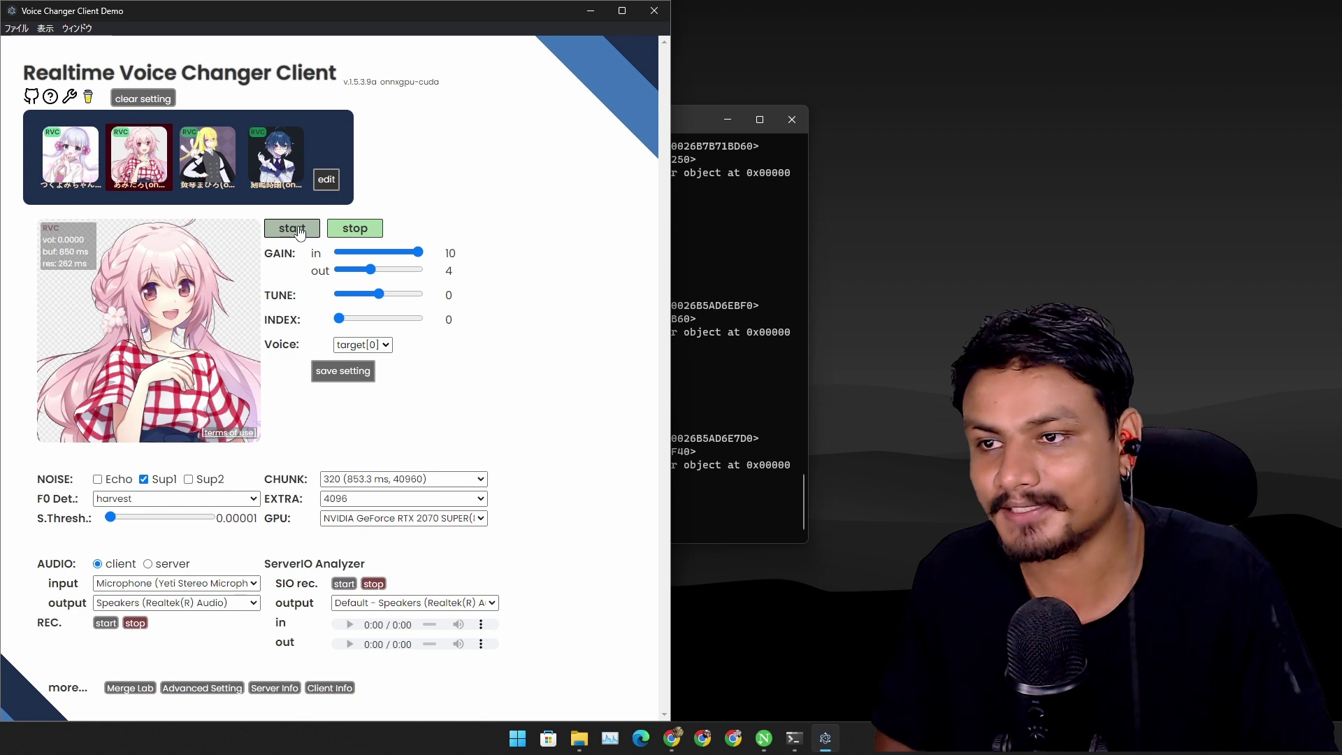
{"action": "left_click", "coordinate": [355, 228]}
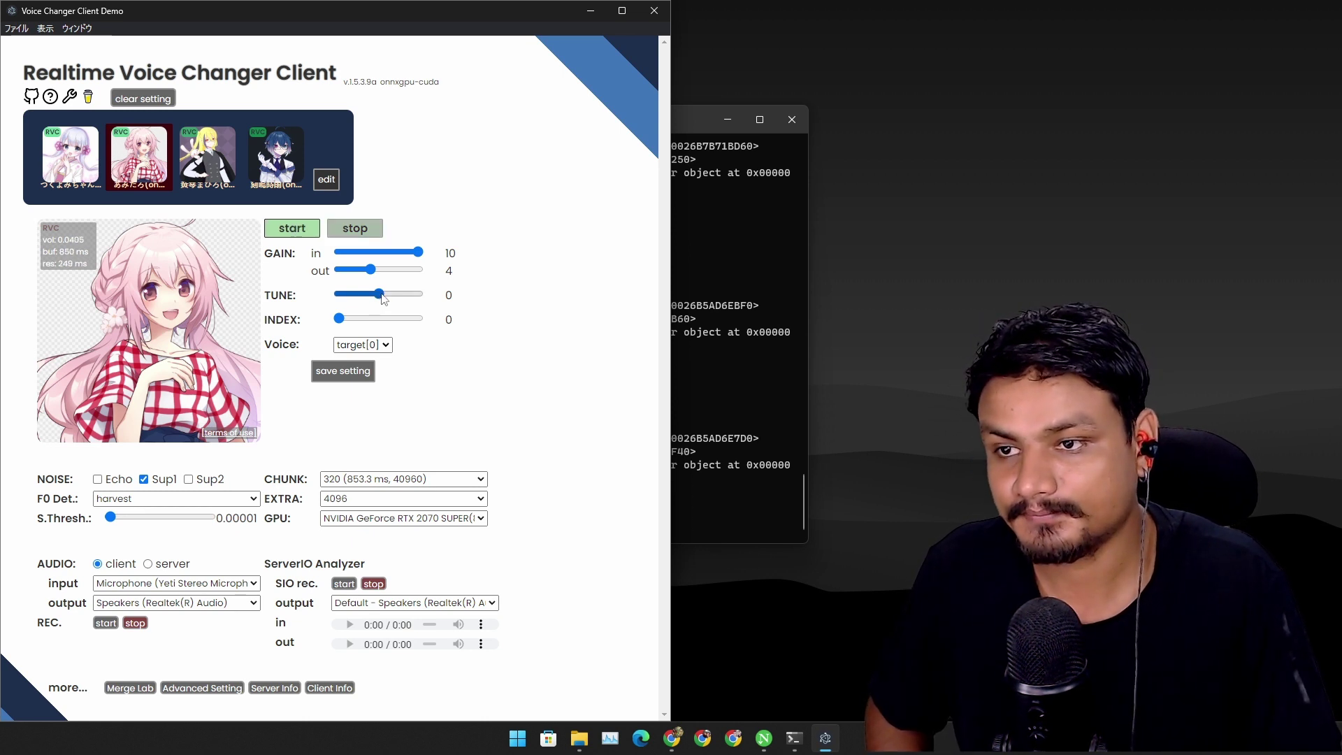
{"action": "left_click_drag", "start_coordinate": [383, 299], "coordinate": [391, 301]}
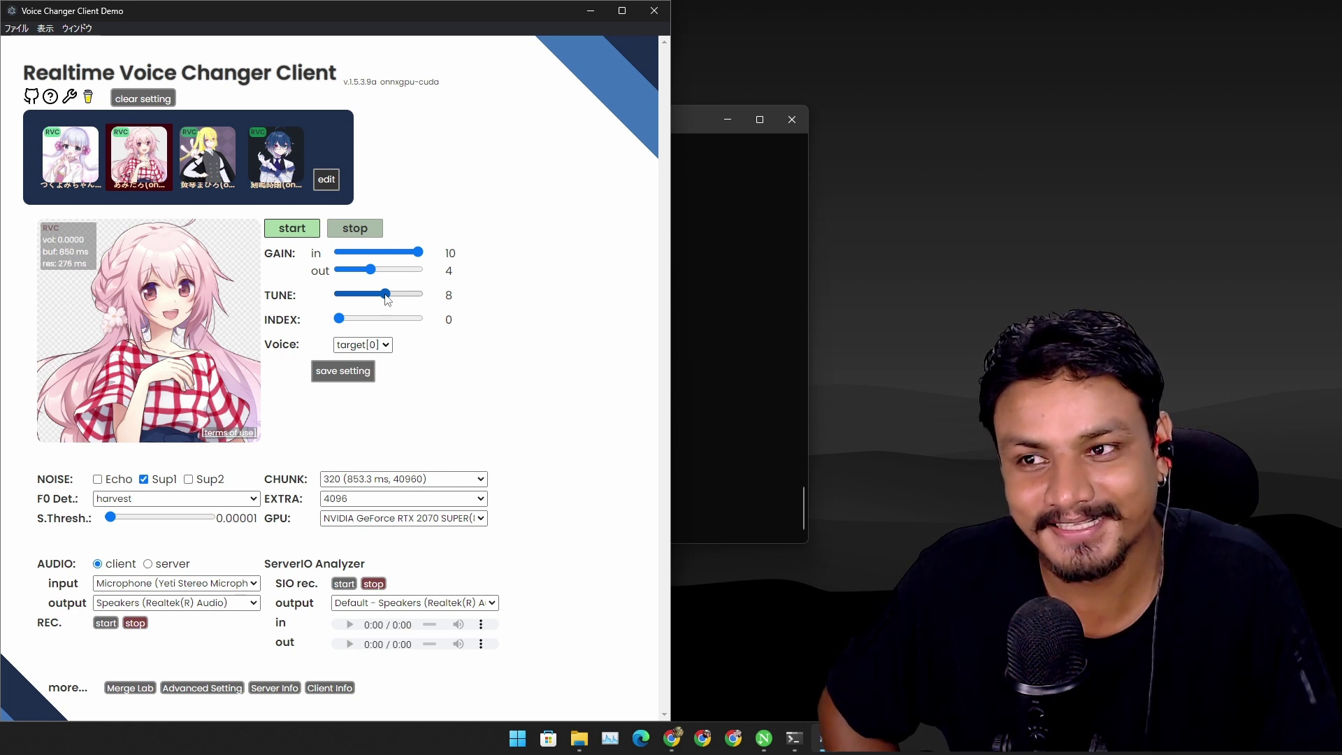
{"action": "left_click", "coordinate": [355, 228]}
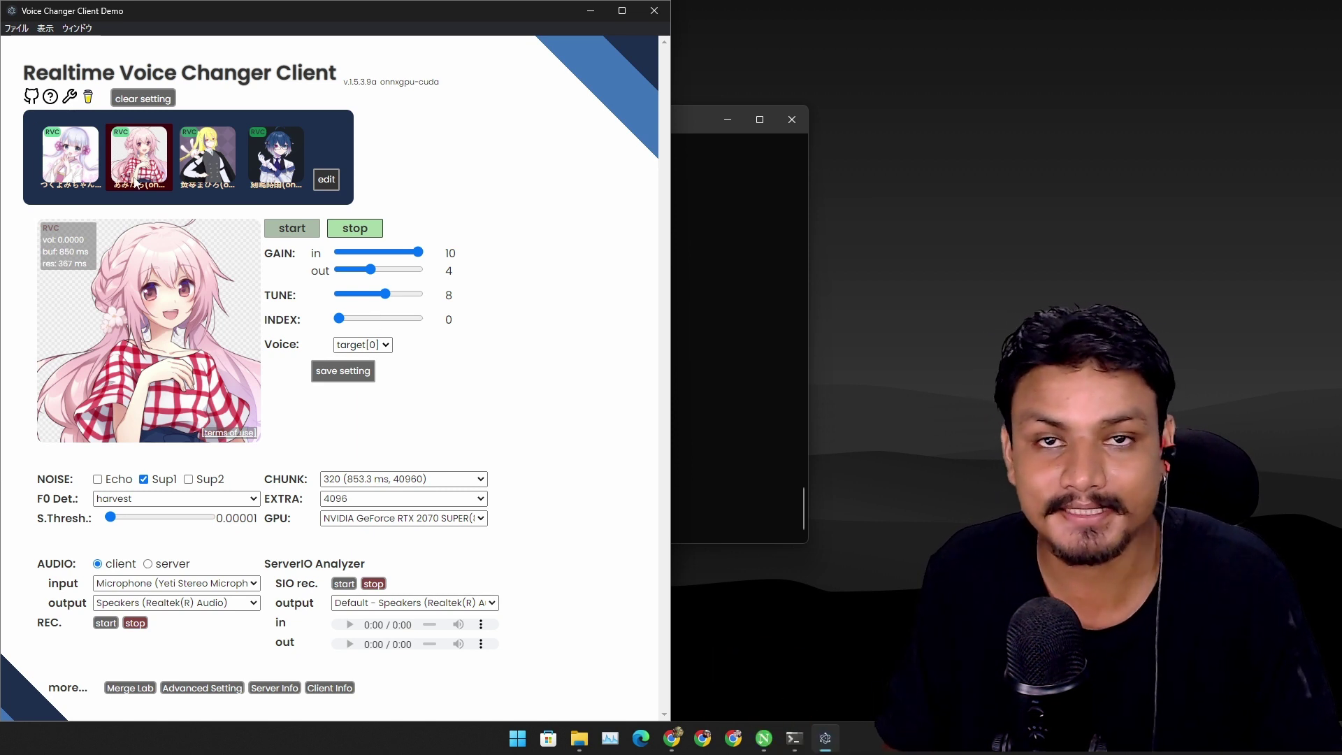
Switch to the third voice model with the blond character, try TUNE at 6, -1 and -11, and set it to 1.
{"action": "left_click", "coordinate": [220, 168]}
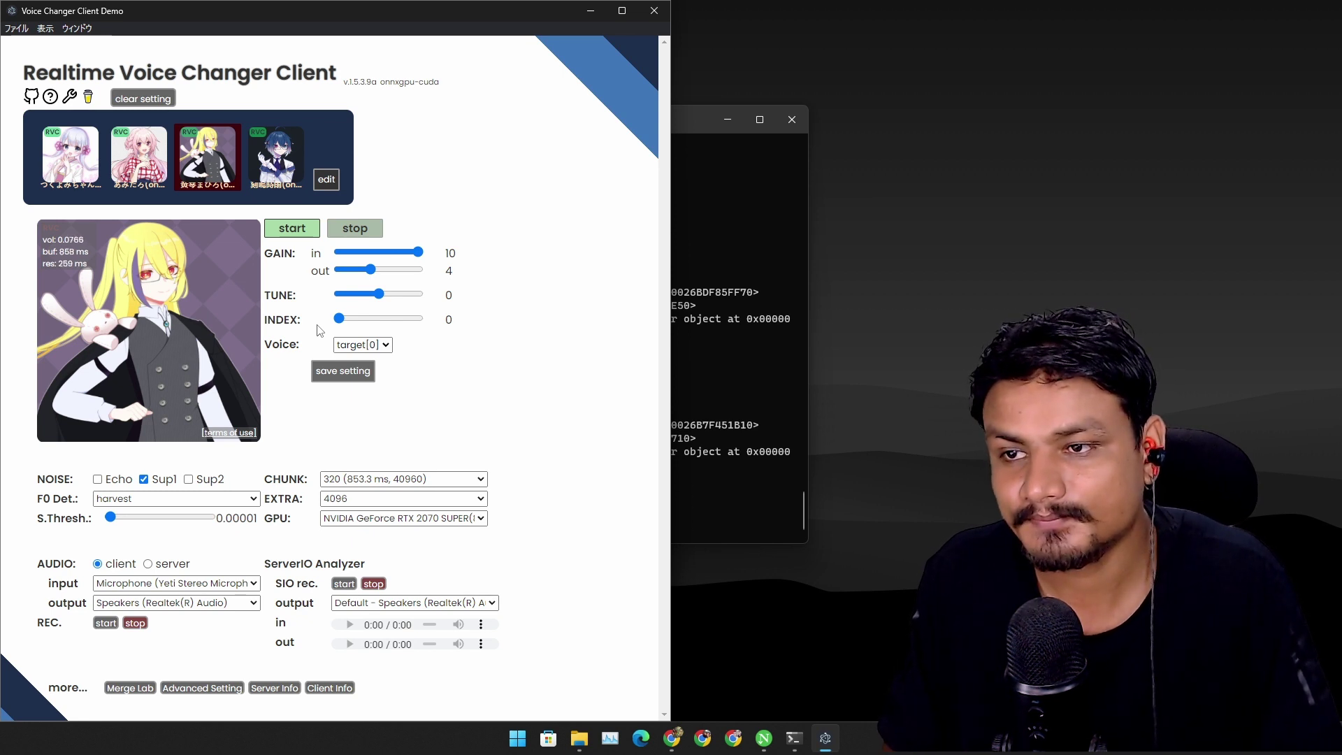
{"action": "left_click_drag", "start_coordinate": [385, 299], "coordinate": [386, 300]}
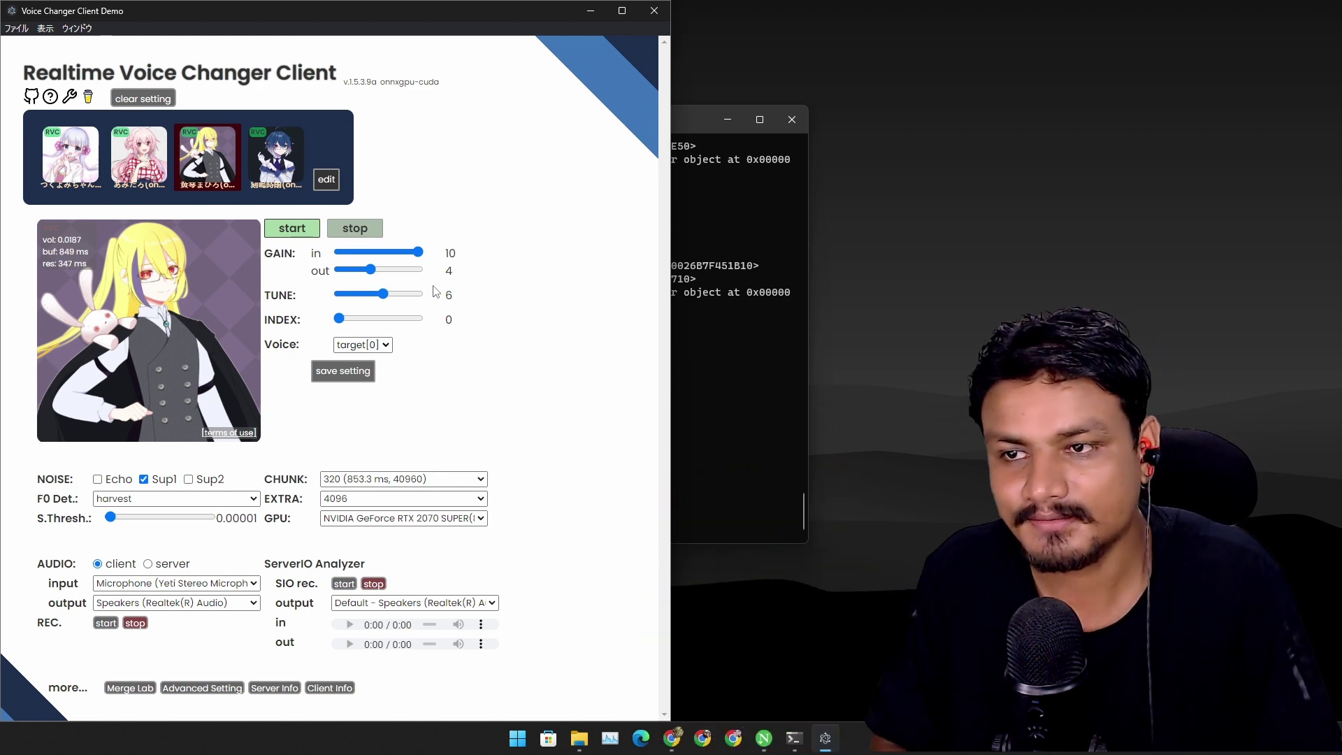
{"action": "key", "text": "Left"}
{"action": "key", "text": "Left"}
{"action": "key", "text": "Left"}
{"action": "key", "text": "Left"}
{"action": "key", "text": "Left"}
{"action": "key", "text": "Left"}
{"action": "key", "text": "Left"}
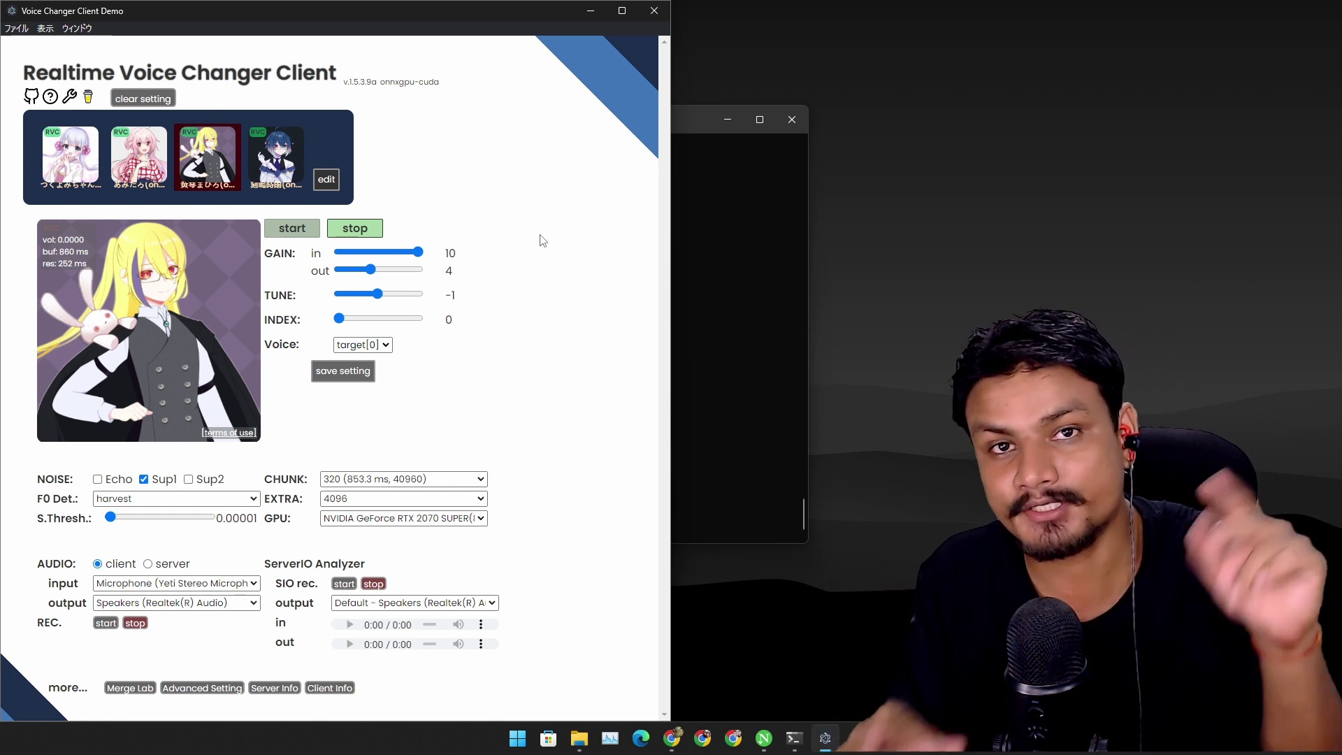
{"action": "left_click_drag", "start_coordinate": [377, 294], "coordinate": [371, 296]}
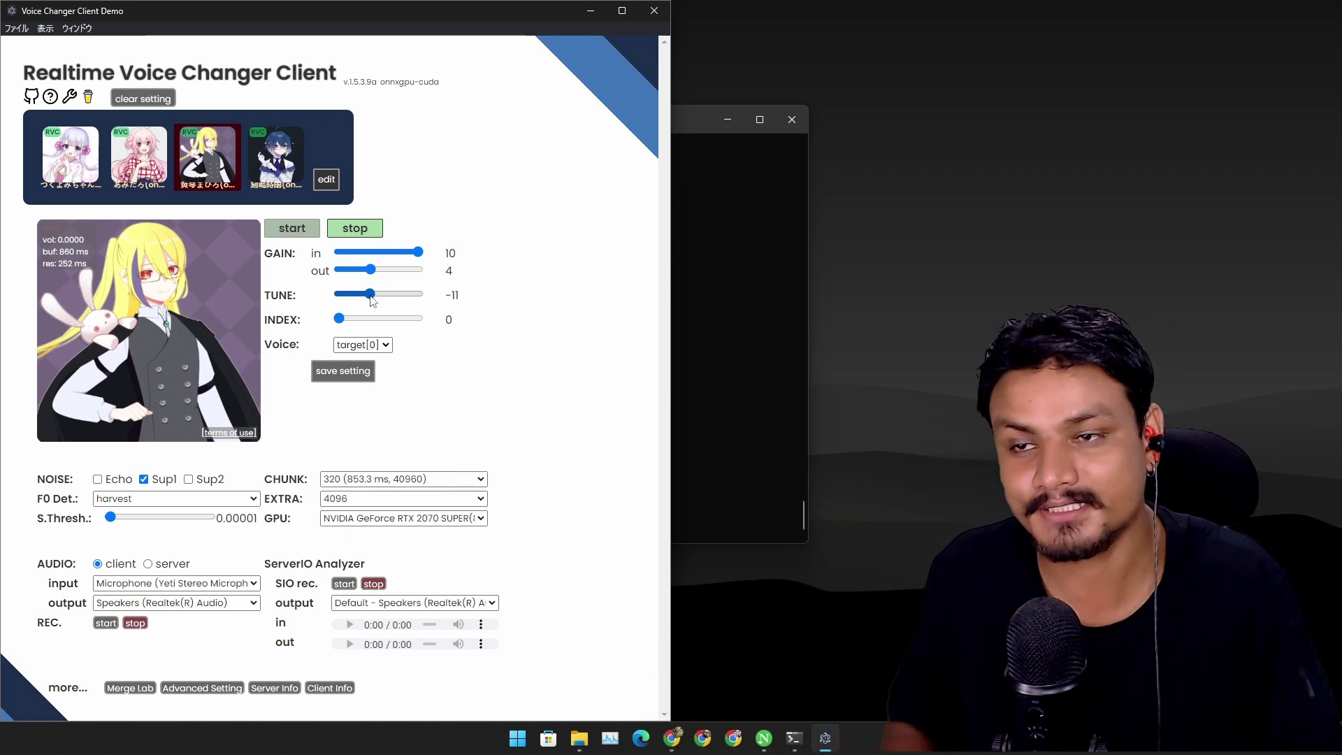
{"action": "left_click_drag", "start_coordinate": [371, 294], "coordinate": [380, 294]}
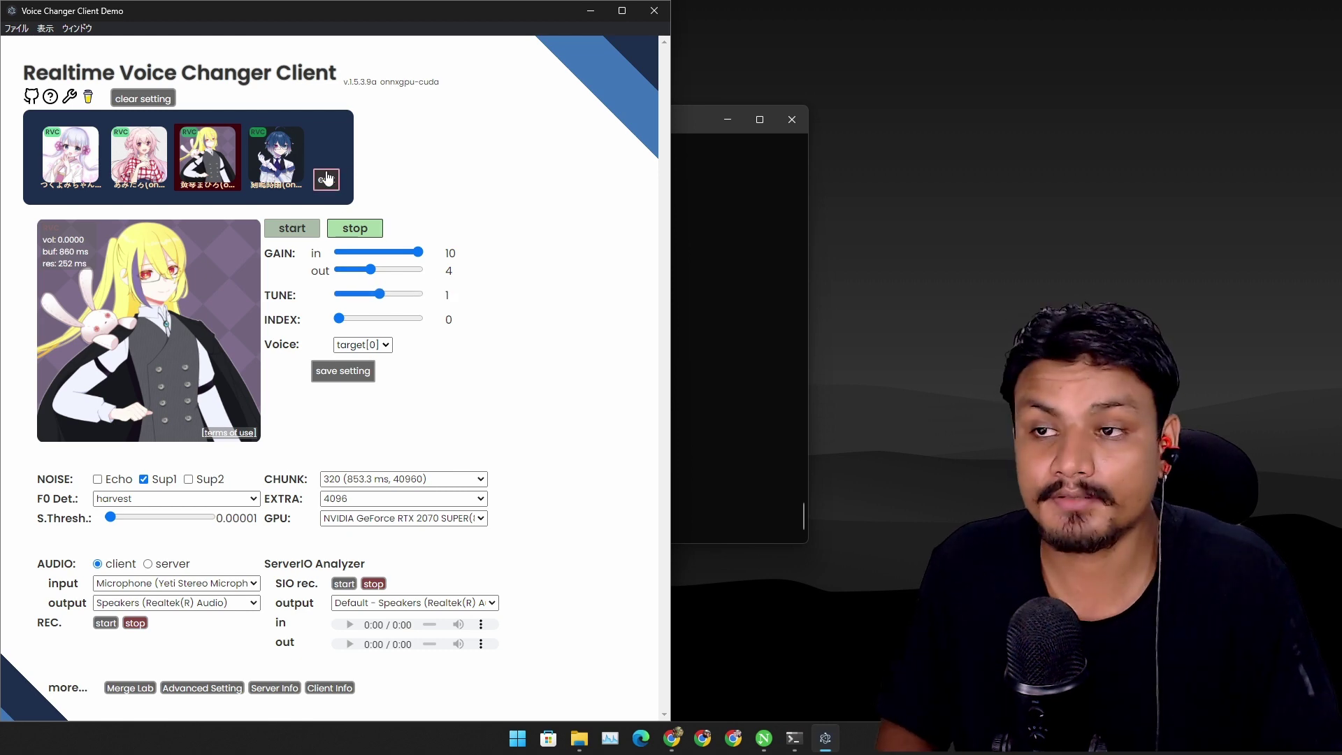
View the file upload options for a custom voice model in blank slot 4 and return to the slot list.
{"action": "left_click", "coordinate": [326, 179]}
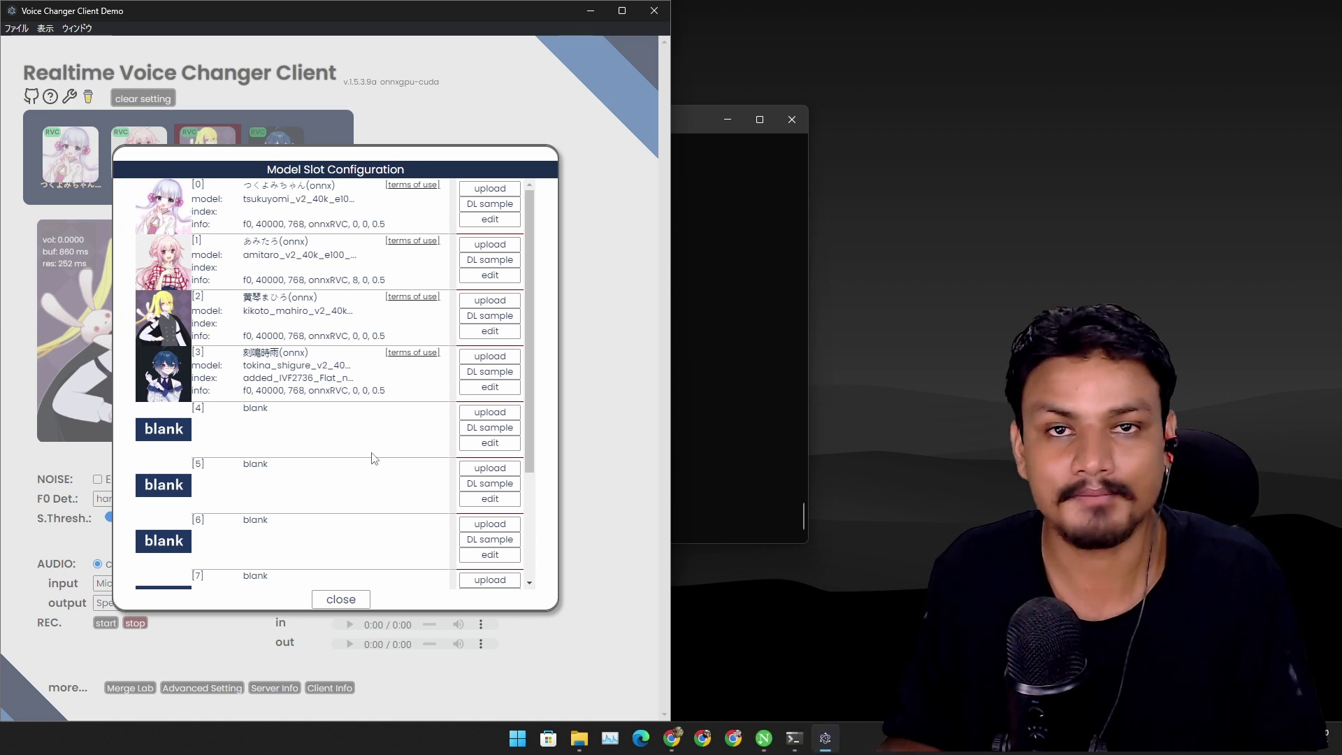
{"action": "left_click", "coordinate": [490, 411]}
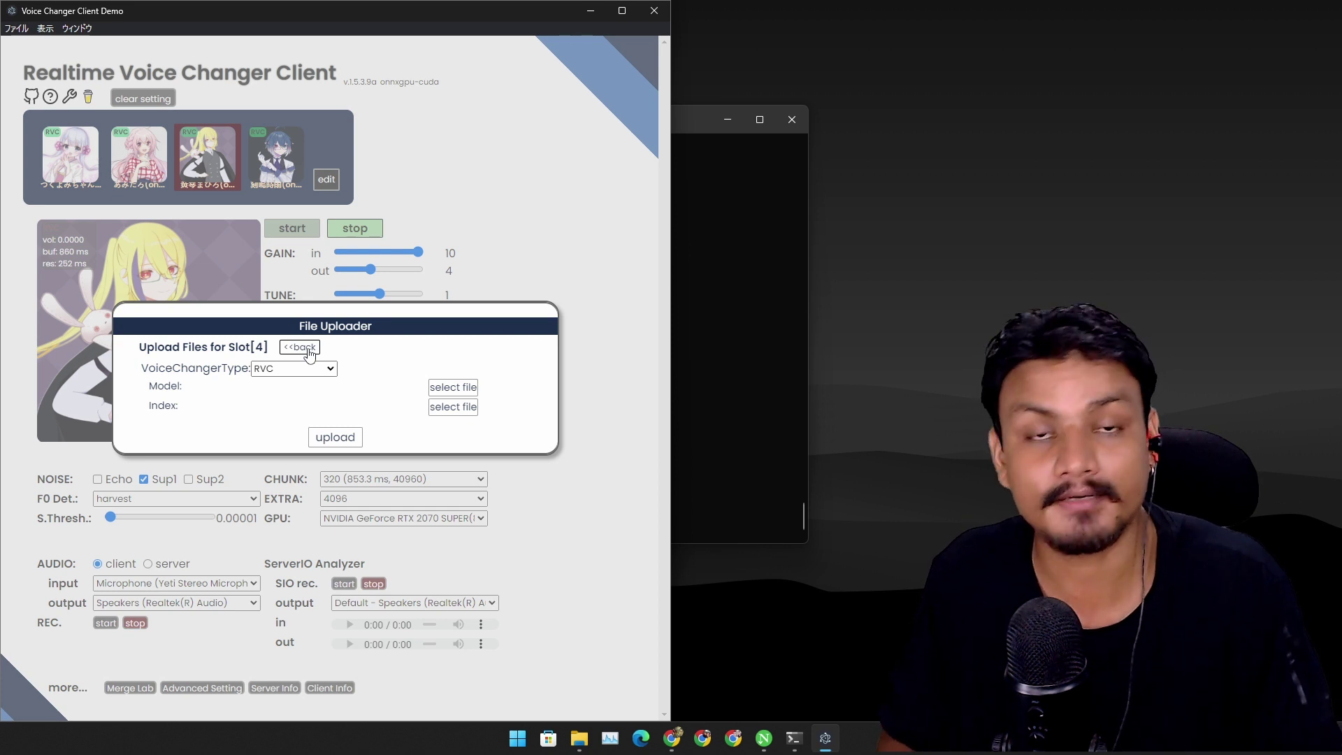
{"action": "left_click", "coordinate": [301, 348]}
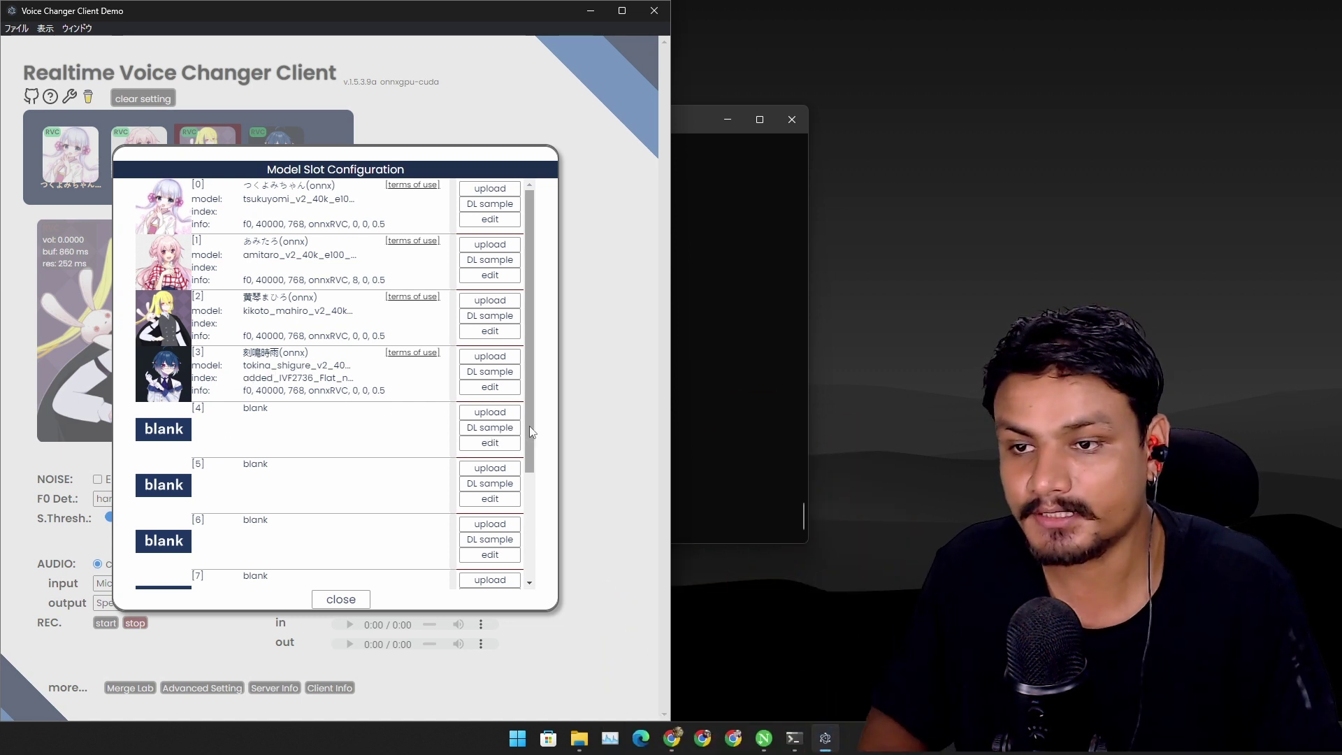
Browse the downloadable sample voices for slot 4 and their language filter options, and leave the model slot configuration.
{"action": "left_click", "coordinate": [488, 428]}
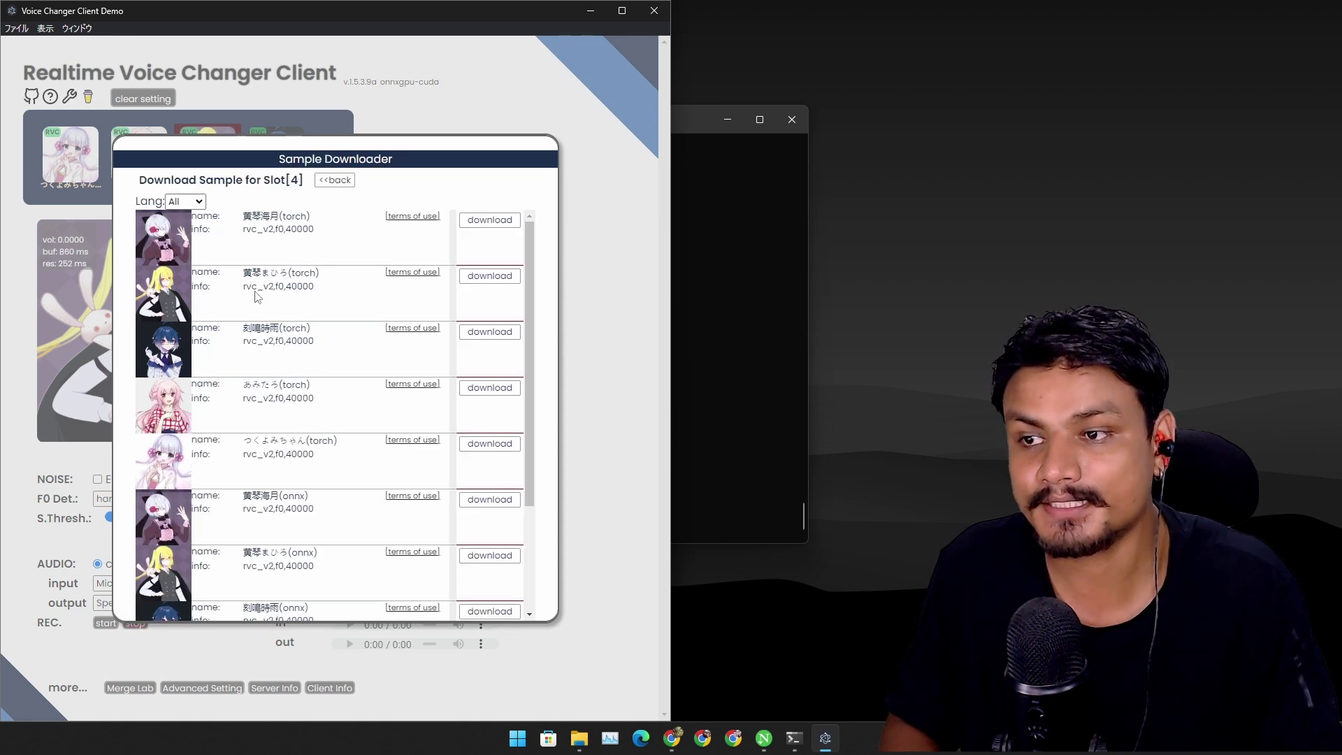
{"action": "scroll", "coordinate": [257, 297], "scroll_direction": "down", "scroll_amount": 3}
{"action": "scroll", "coordinate": [377, 470], "scroll_direction": "up", "scroll_amount": 3}
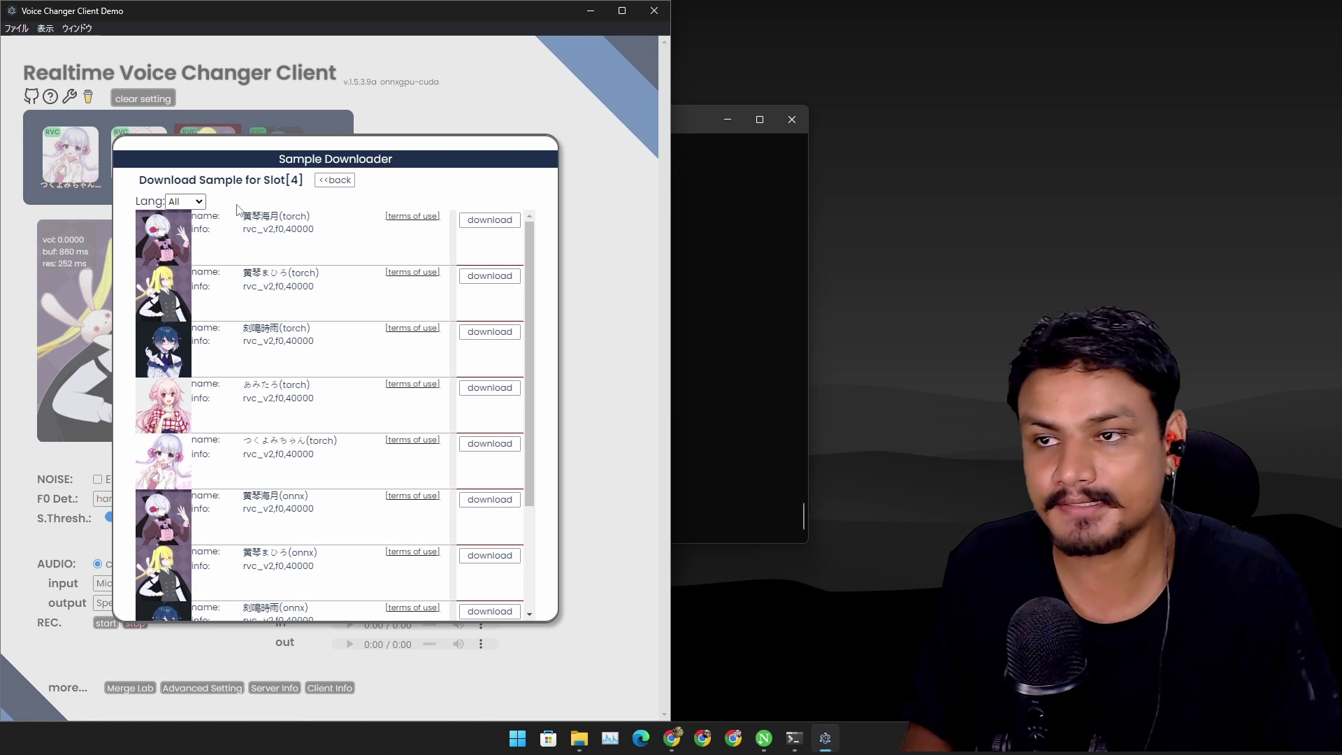
{"action": "left_click", "coordinate": [198, 202]}
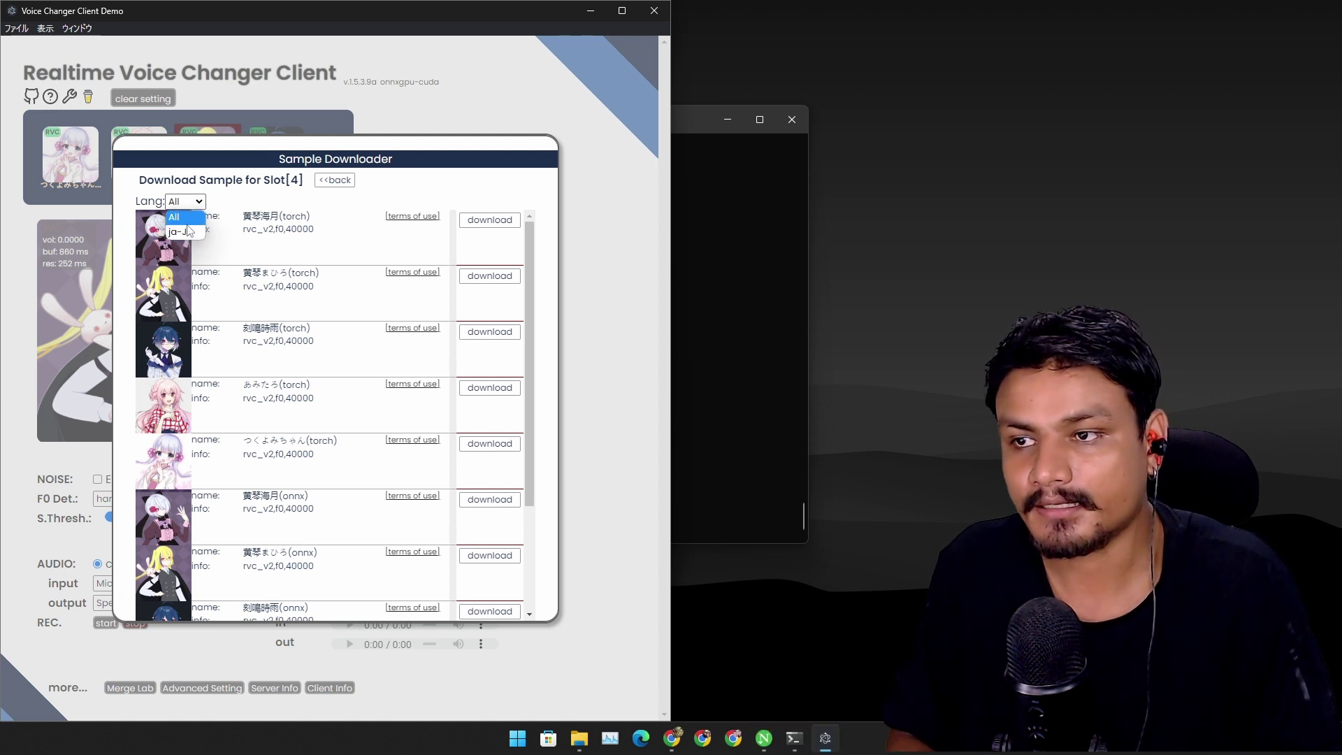
{"action": "left_click", "coordinate": [196, 204]}
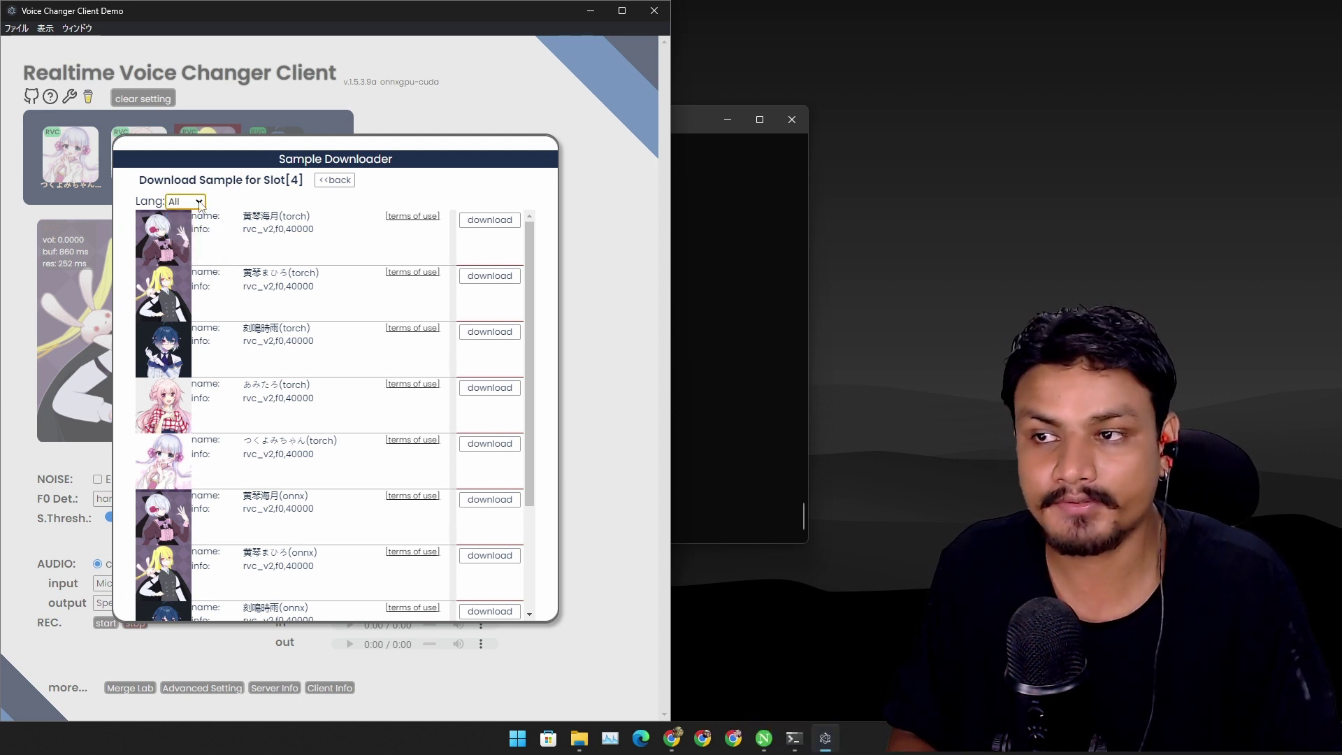
{"action": "left_click", "coordinate": [200, 203]}
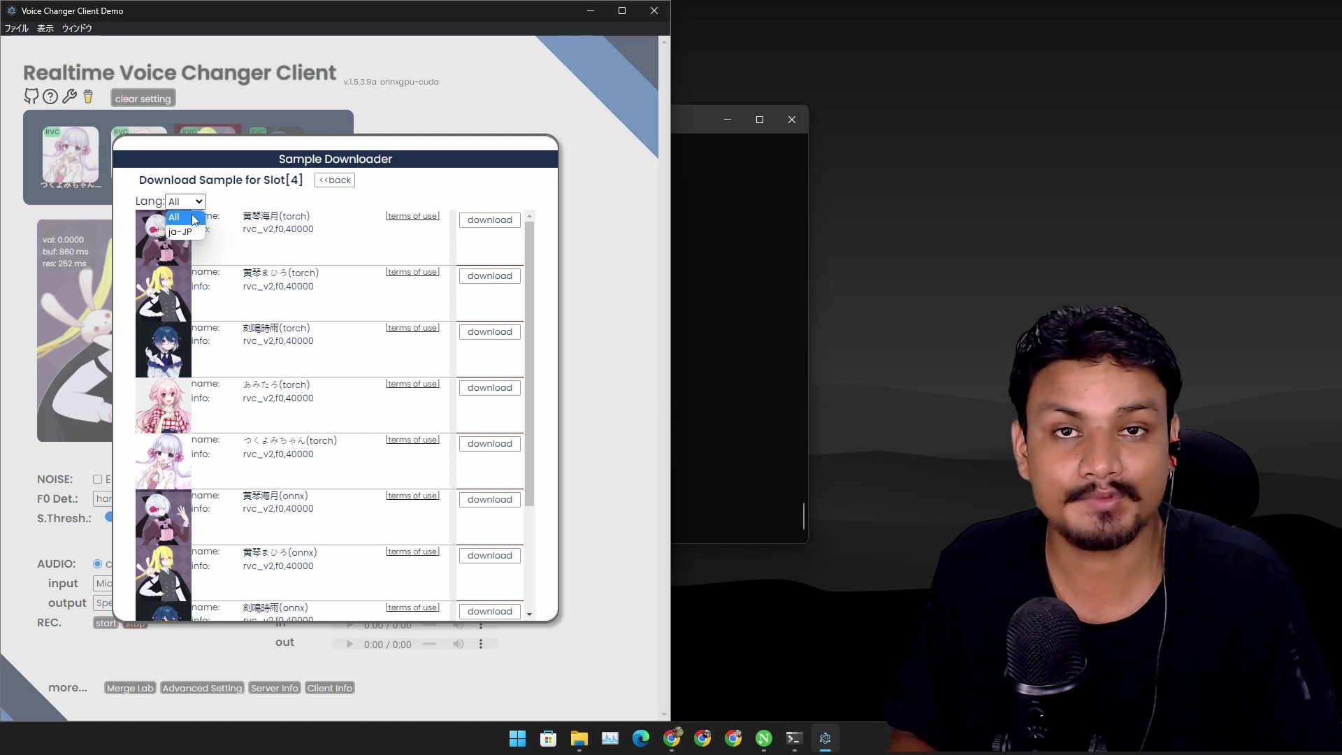
{"action": "left_click", "coordinate": [245, 207]}
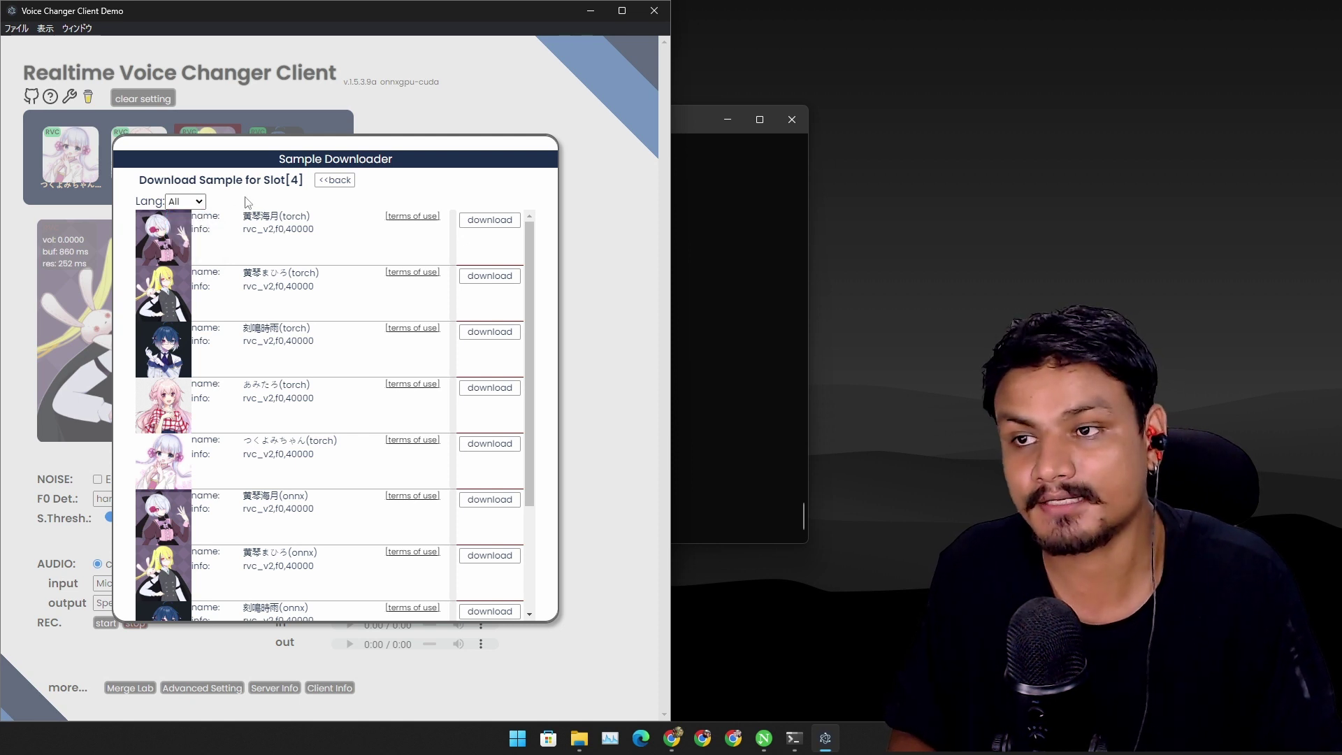
{"action": "left_click", "coordinate": [336, 180]}
{"action": "left_click", "coordinate": [581, 213]}
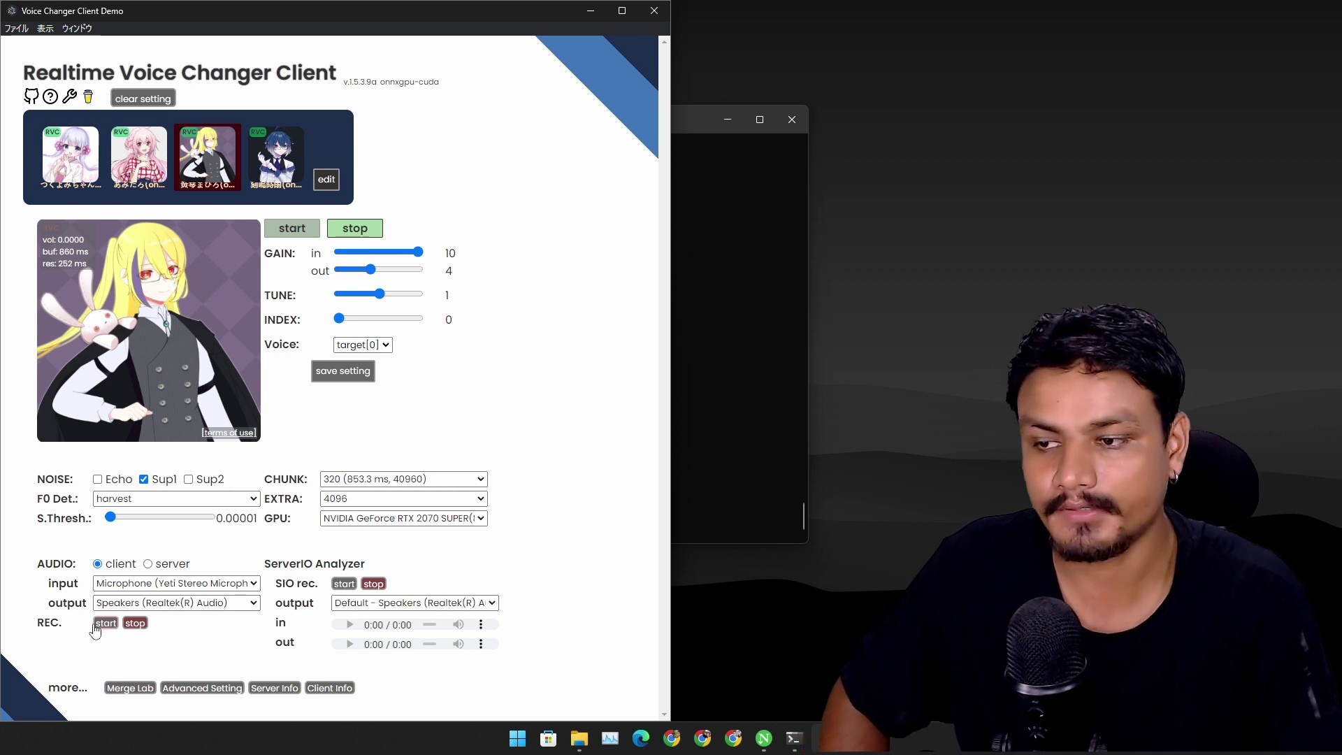
Stop the client's audio recording and cancel saving it as output.wav.
{"action": "left_click", "coordinate": [136, 624]}
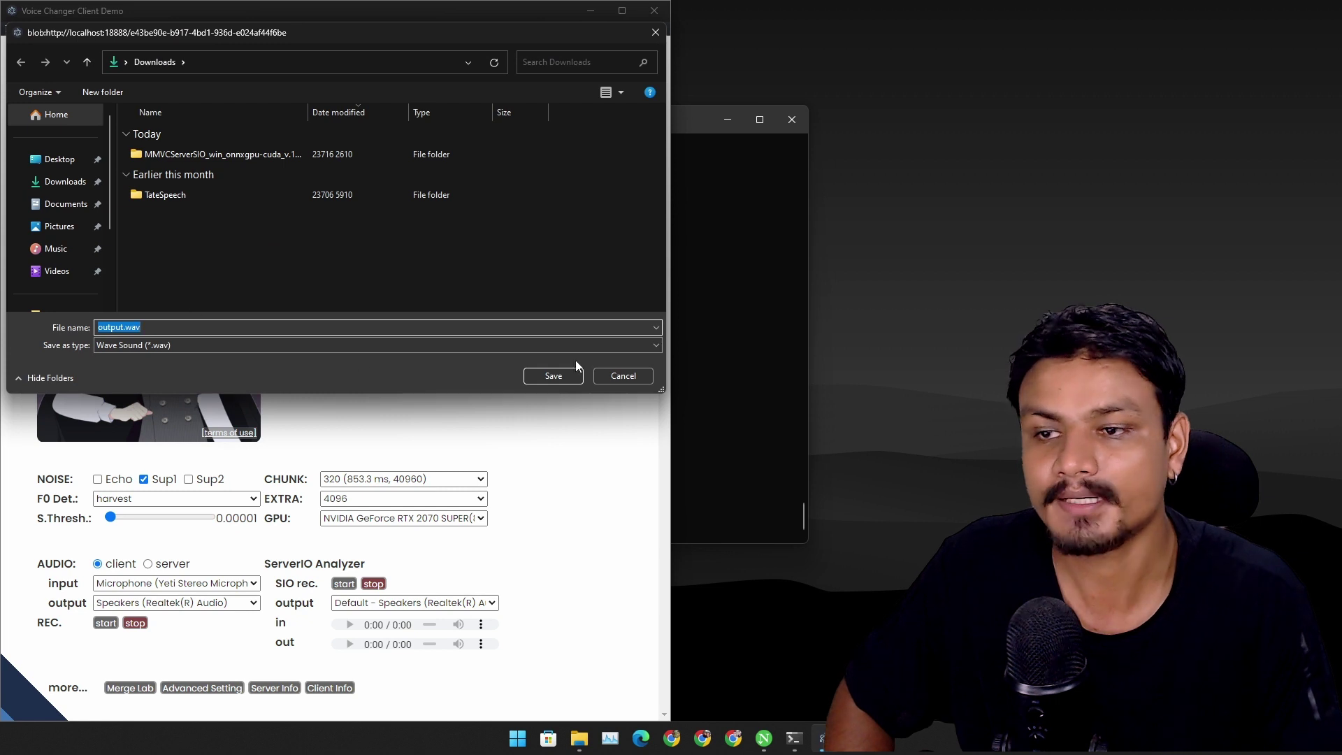
{"action": "left_click", "coordinate": [624, 377]}
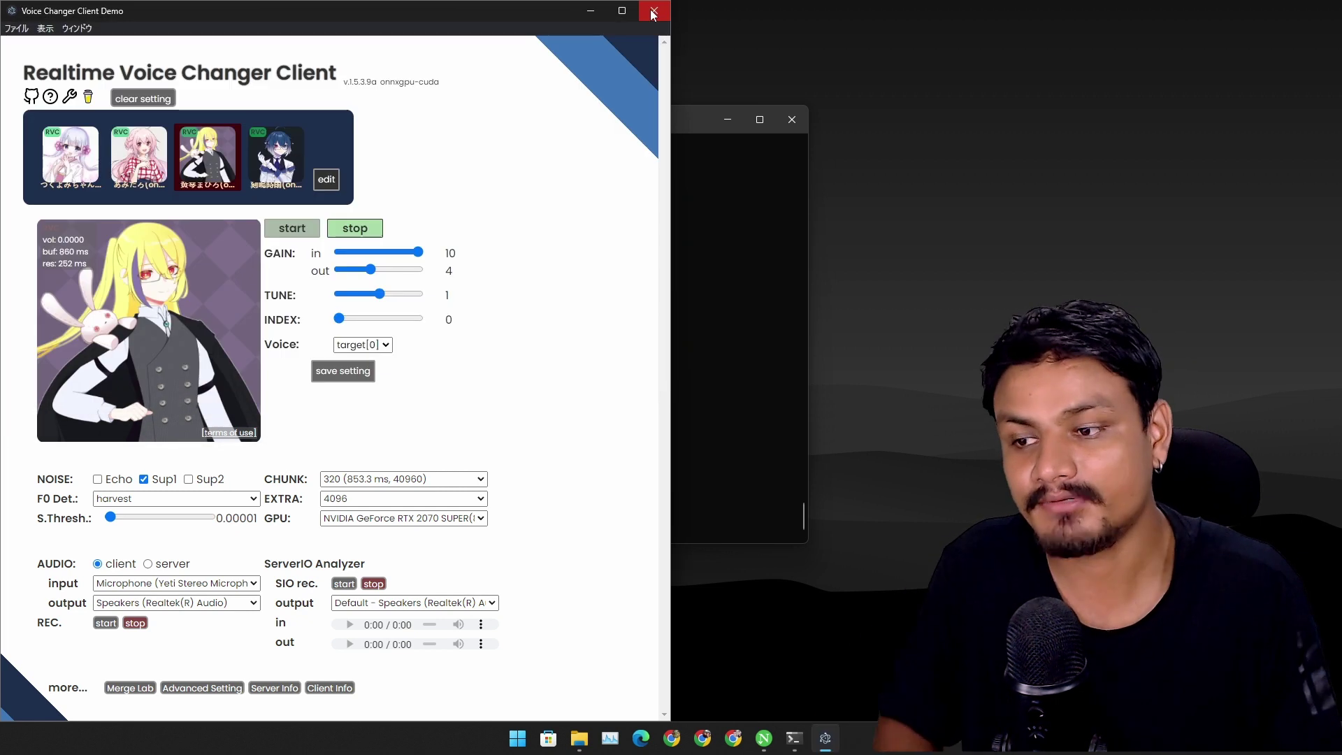